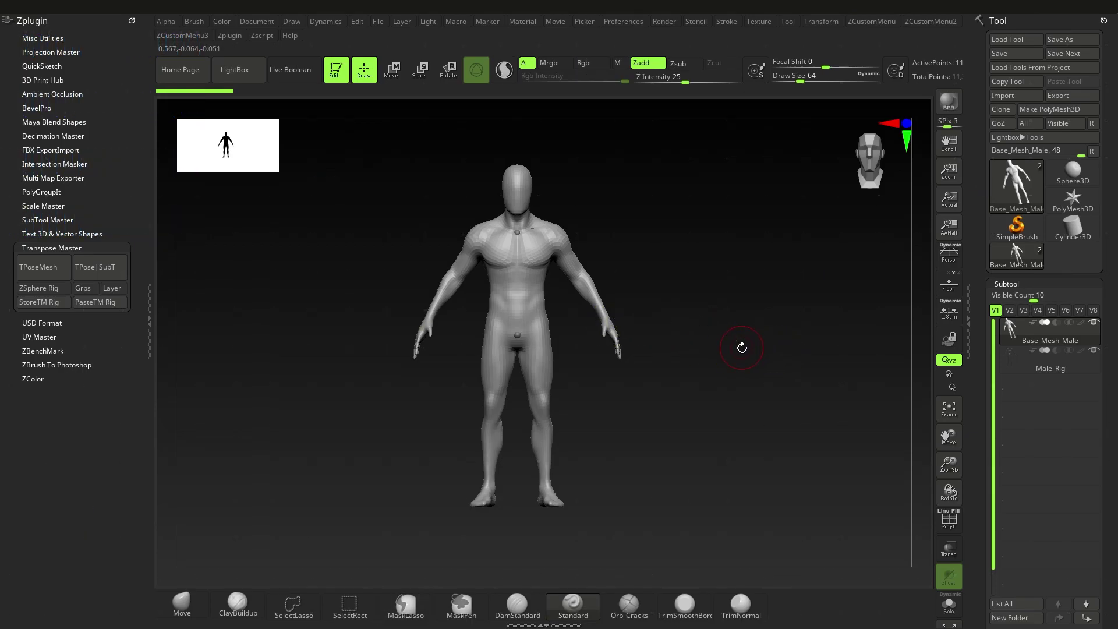
Select the Male_Rig subtool and store its ZSphere rig in memory with Transpose Master's StoreTM Rig
{"action": "right_click_drag", "start_coordinate": [726, 339], "coordinate": [669, 323], "text": "ctrl"}
{"action": "mouse_move", "coordinate": [669, 324]}
{"action": "left_mouse_down"}
{"action": "mouse_move", "coordinate": [679, 315]}
{"action": "mouse_move", "coordinate": [662, 302]}
{"action": "mouse_move", "coordinate": [682, 326]}
{"action": "left_mouse_up"}
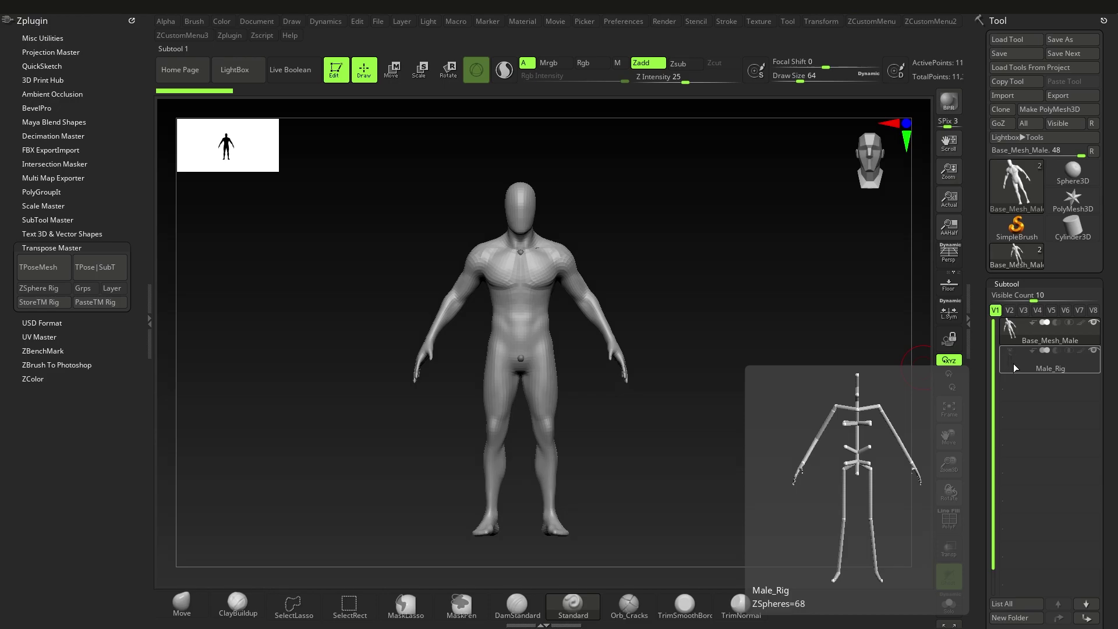
{"action": "left_click", "coordinate": [1040, 364]}
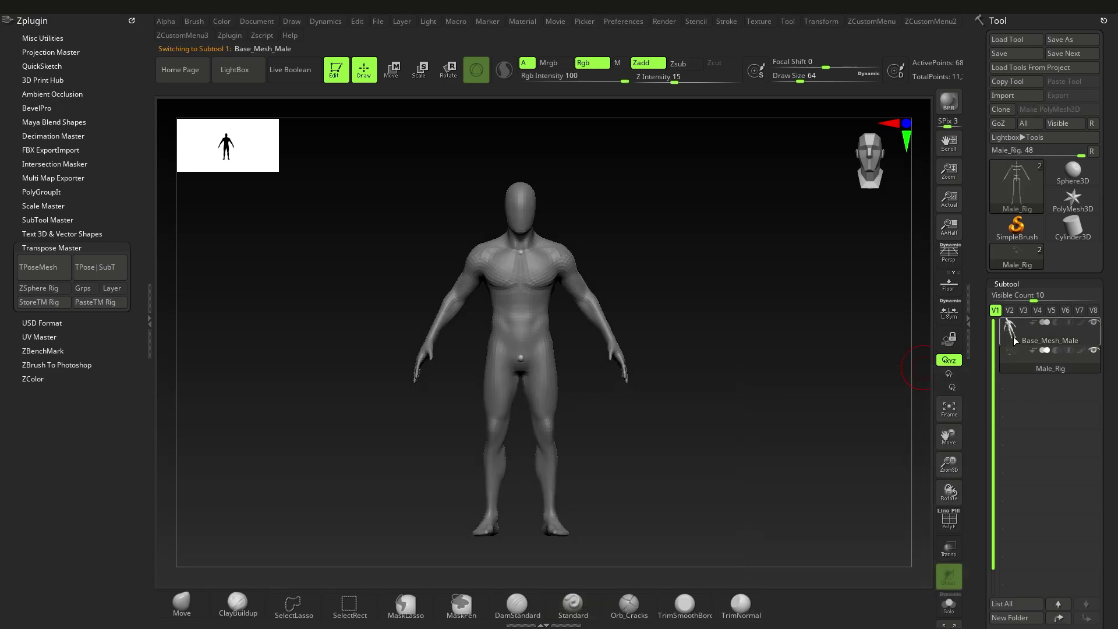
{"action": "mouse_move", "coordinate": [1011, 356]}
{"action": "mouse_move", "coordinate": [706, 410]}
{"action": "left_mouse_down", "text": "alt"}
{"action": "mouse_move", "coordinate": [704, 400]}
{"action": "mouse_move", "coordinate": [707, 416]}
{"action": "left_mouse_up", "text": "alt"}
{"action": "left_click", "coordinate": [230, 36]}
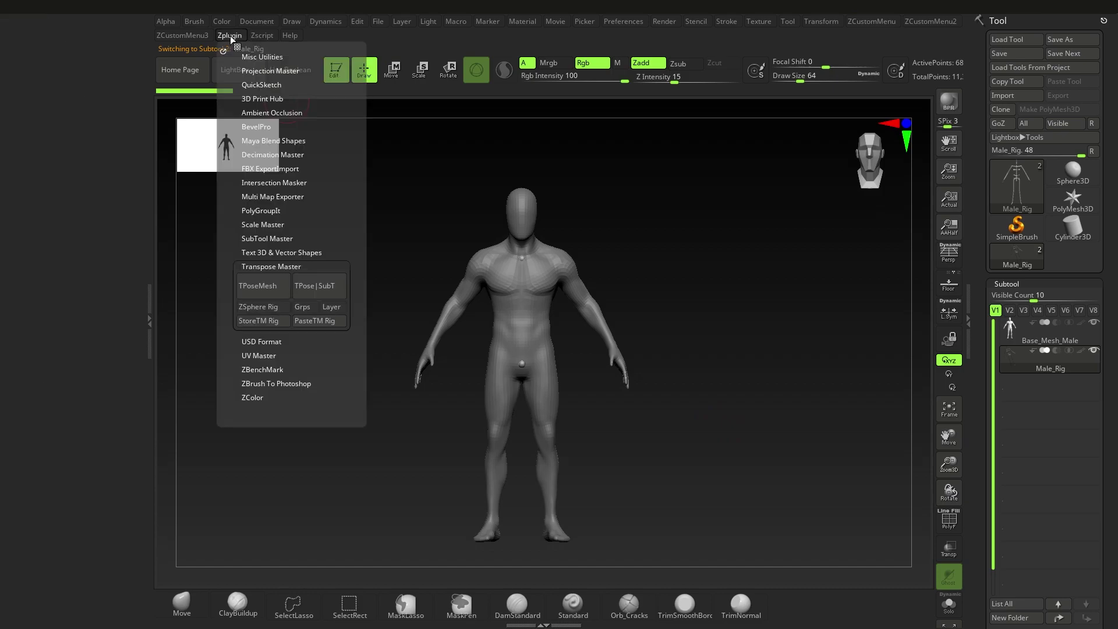
{"action": "left_click", "coordinate": [149, 319]}
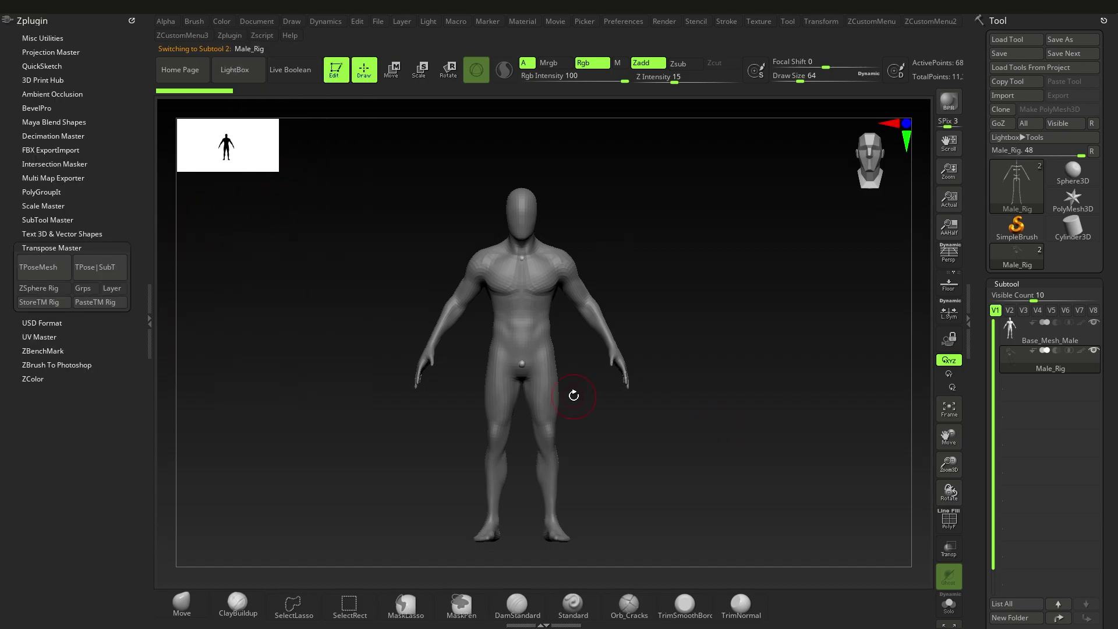
{"action": "left_click_drag", "start_coordinate": [573, 395], "coordinate": [571, 380], "text": "alt"}
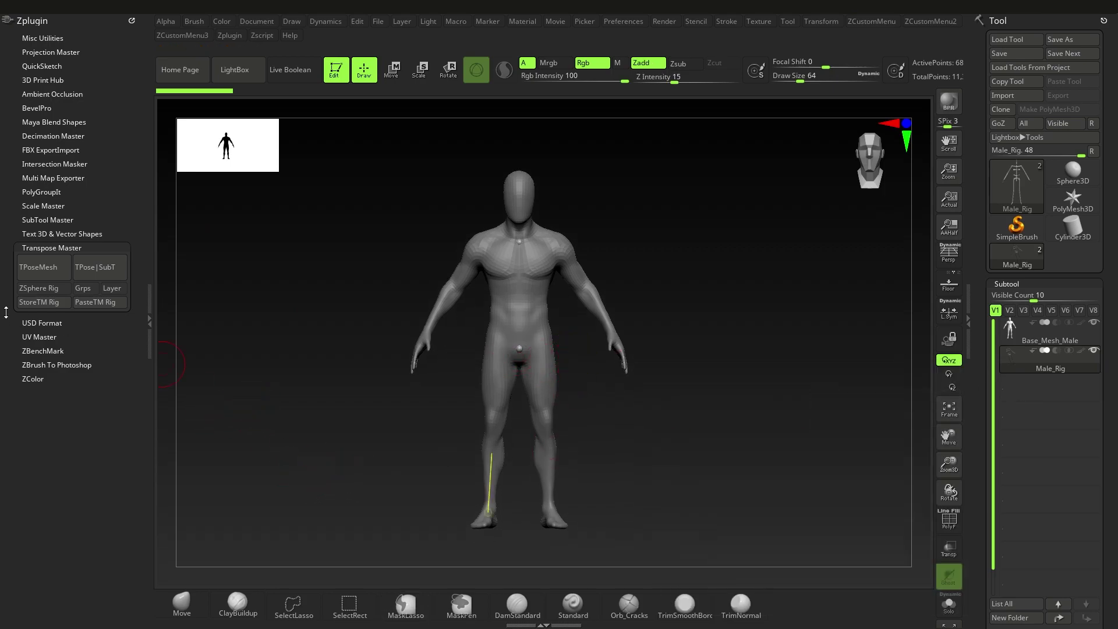
{"action": "left_click", "coordinate": [38, 302]}
Select the Base_Mesh_Male subtool and enable the ZSphere Rig option of Transpose Master
{"action": "left_click", "coordinate": [1007, 334]}
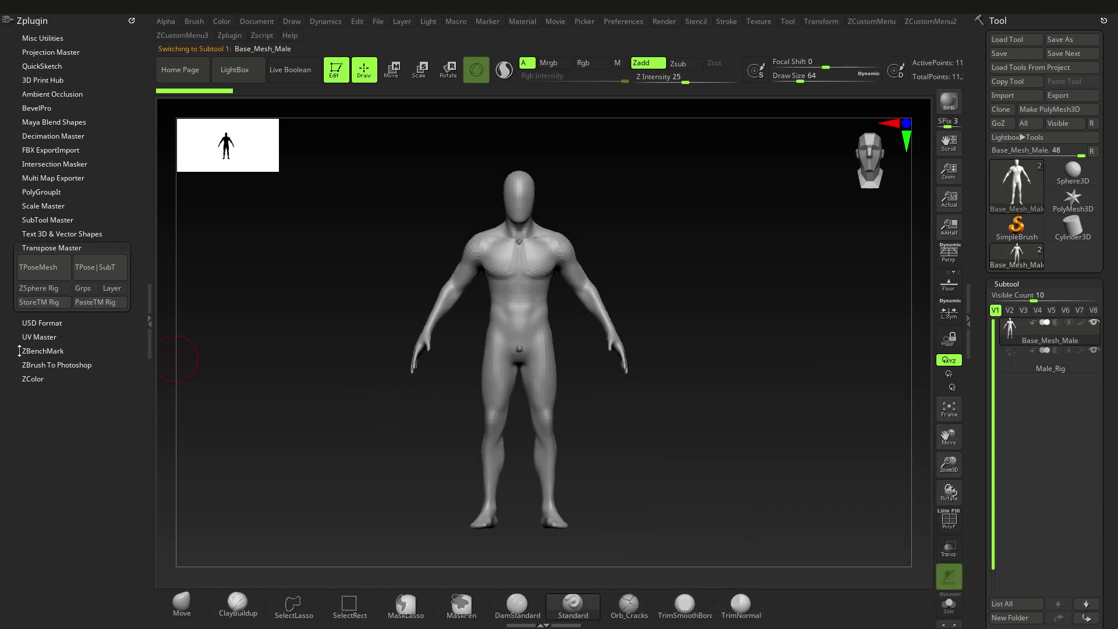
{"action": "left_click", "coordinate": [58, 288]}
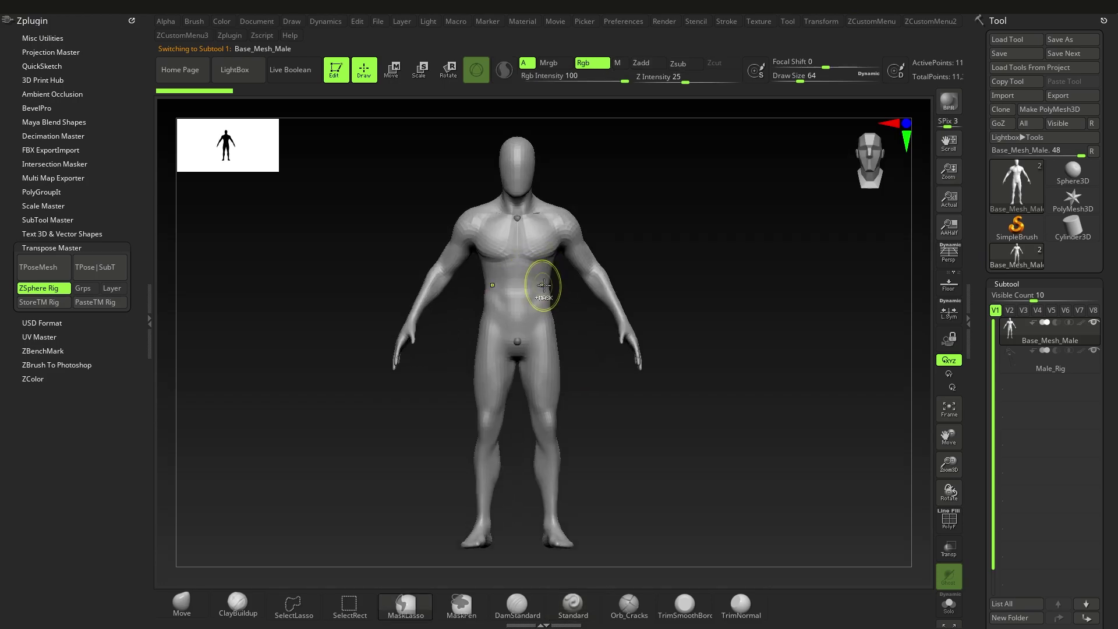
Try Proxy Pose on the base mesh with a Reduction Amount of about 0.72
{"action": "left_click_drag", "start_coordinate": [1115, 497], "coordinate": [1103, 335]}
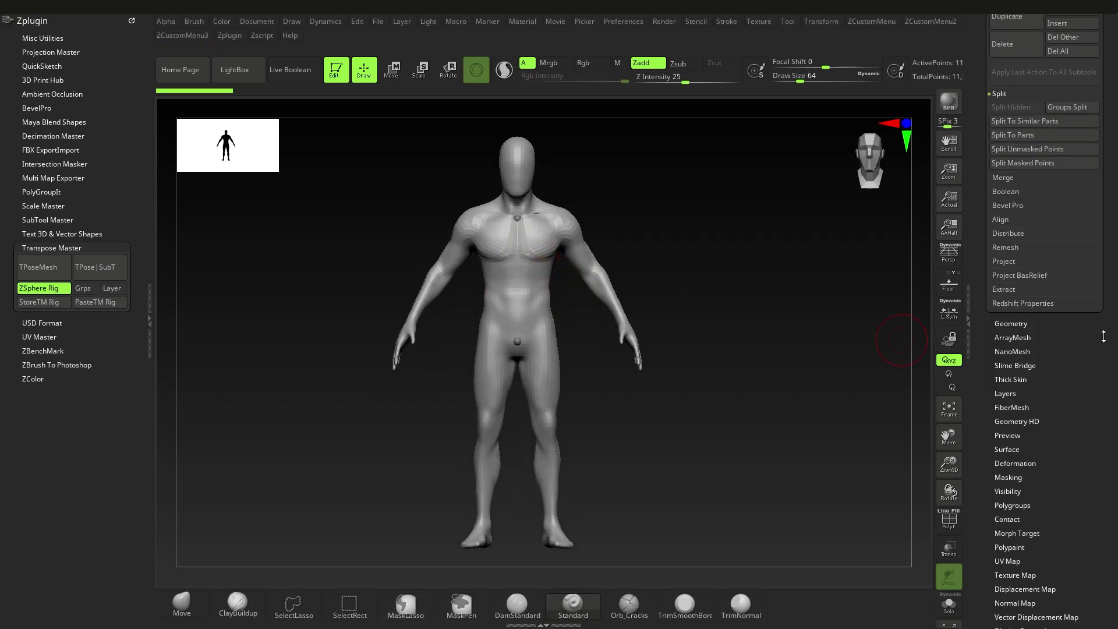
{"action": "left_click", "coordinate": [1010, 323]}
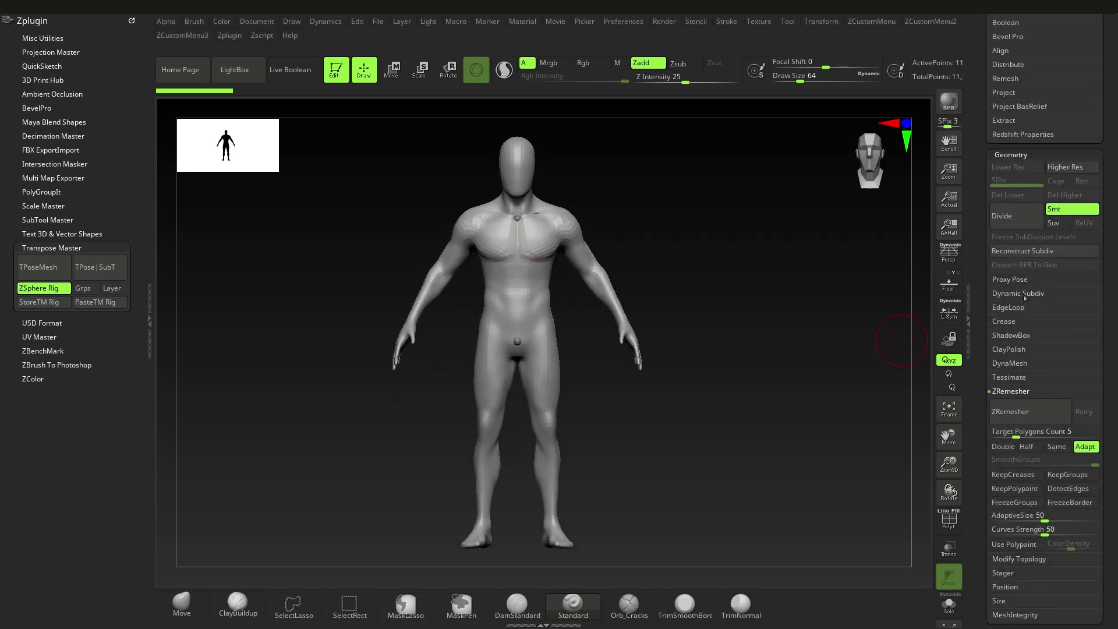
{"action": "left_click", "coordinate": [1009, 280]}
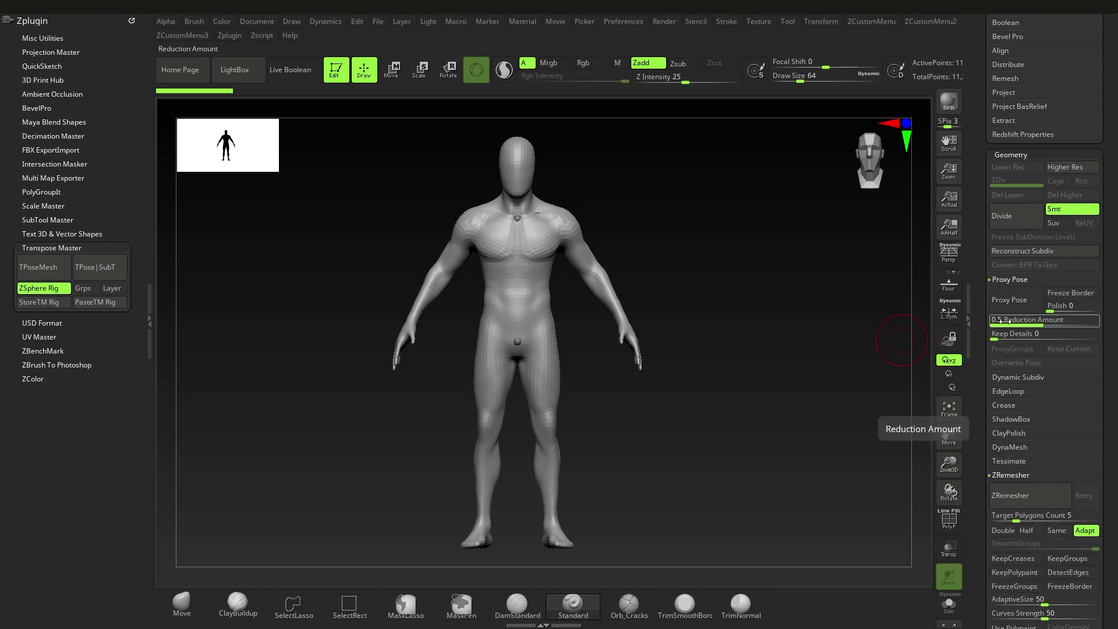
{"action": "left_click", "coordinate": [1009, 322]}
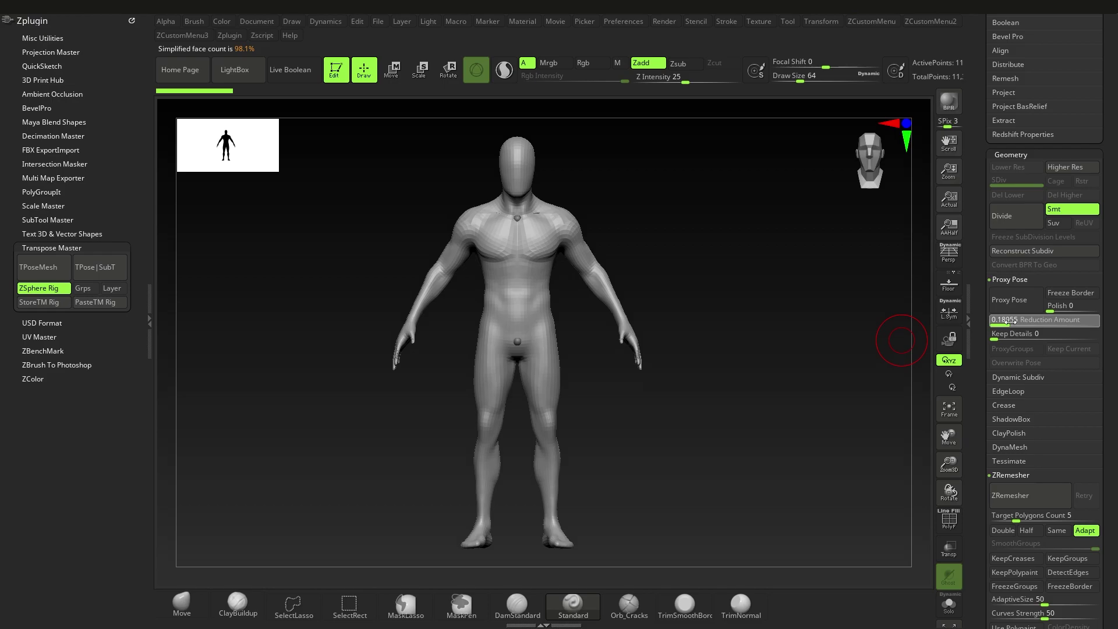
{"action": "left_click_drag", "start_coordinate": [1041, 323], "coordinate": [1071, 324]}
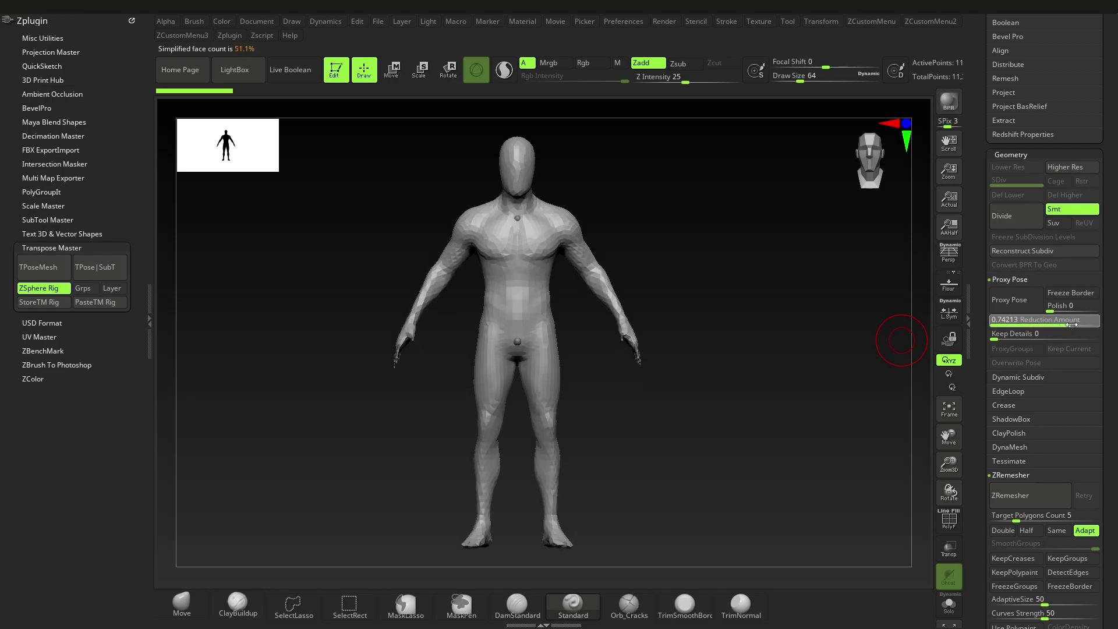
{"action": "left_click", "coordinate": [1029, 303]}
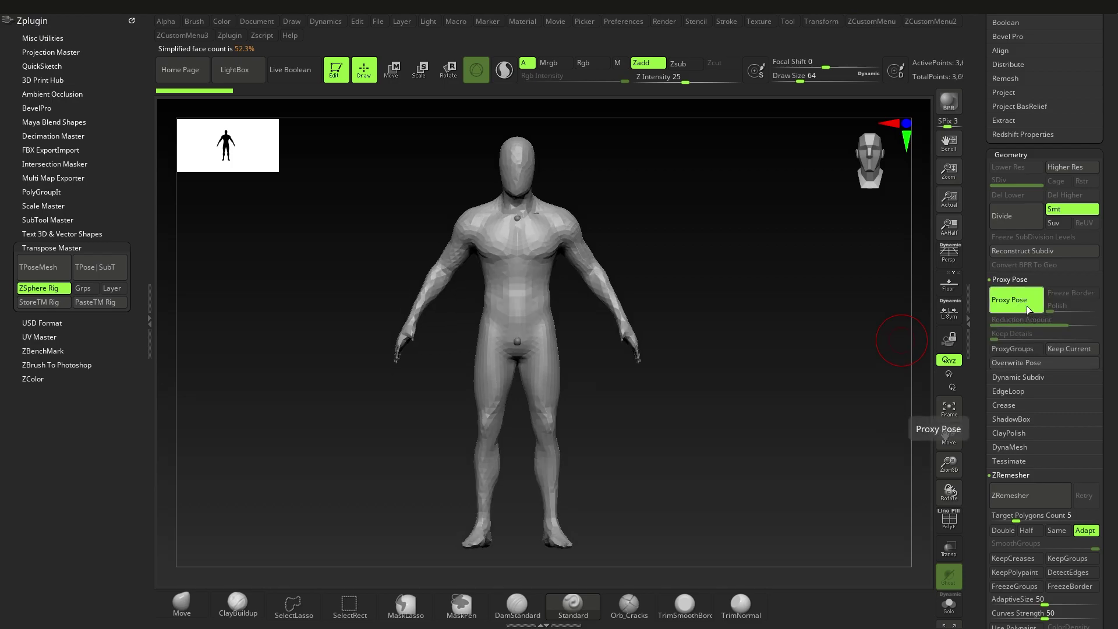
{"action": "left_click", "coordinate": [1030, 310]}
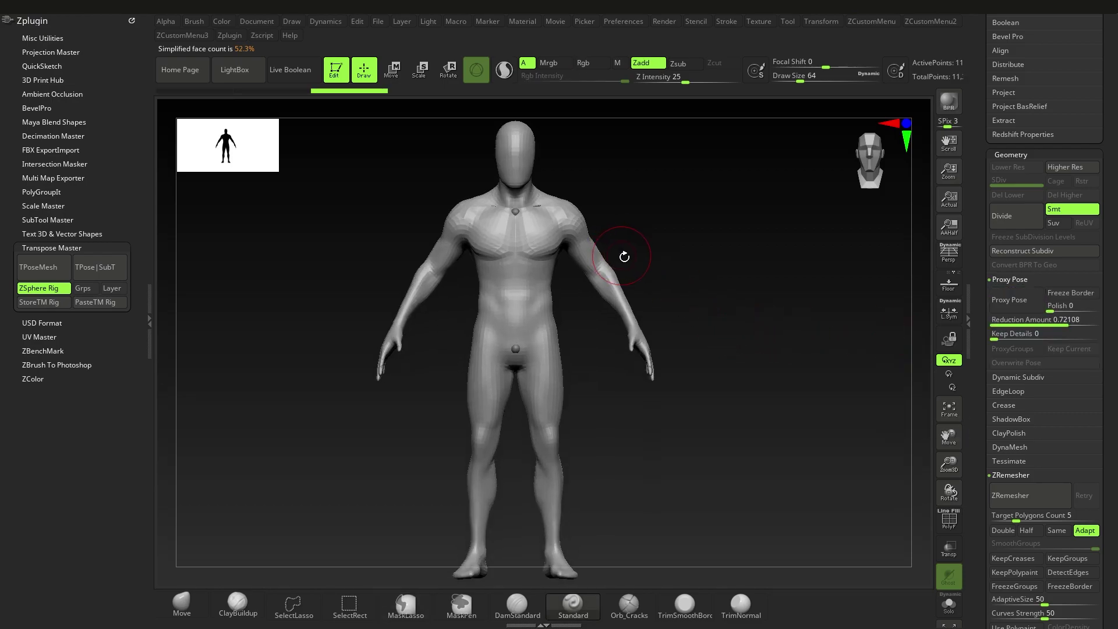
Generate the posing mesh from Base_Mesh_Male with TPoseMesh and paste the stored Transpose Master rig into it
{"action": "right_click_drag", "start_coordinate": [697, 353], "coordinate": [689, 329], "text": "ctrl"}
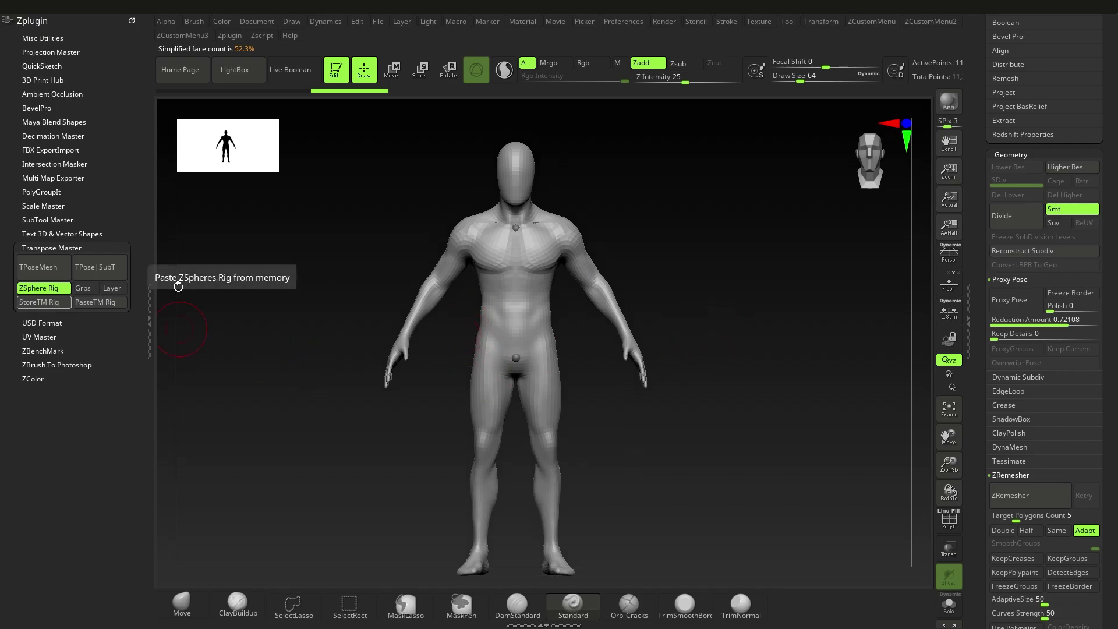
{"action": "scroll", "coordinate": [1041, 192], "scroll_direction": "up", "scroll_amount": 10}
{"action": "left_click", "coordinate": [1009, 137]}
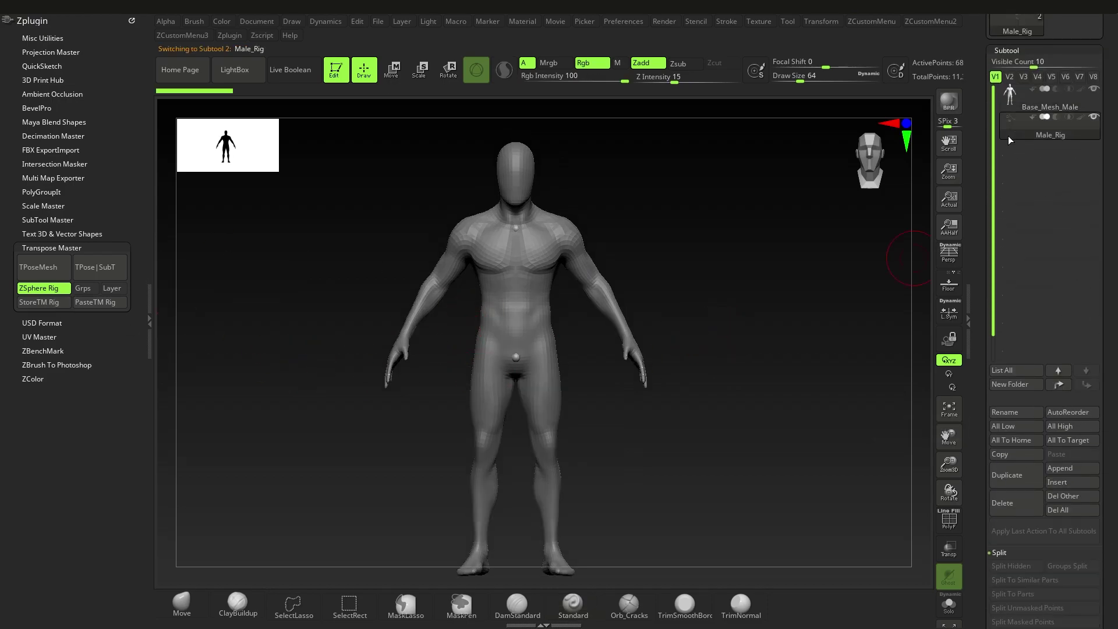
{"action": "left_click", "coordinate": [1014, 106]}
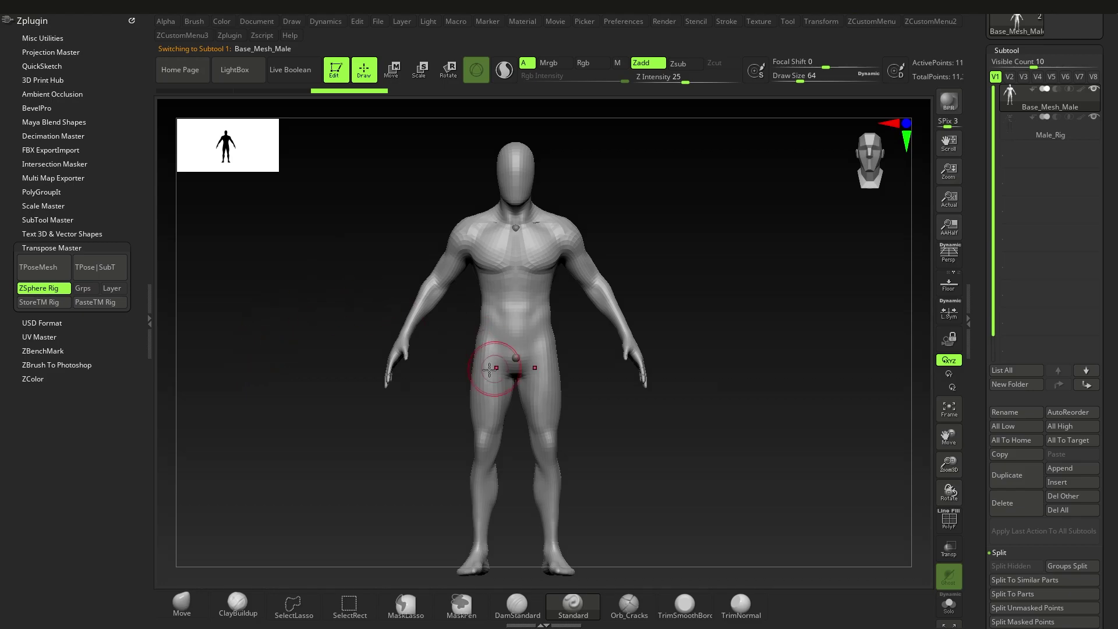
{"action": "left_click", "coordinate": [39, 274]}
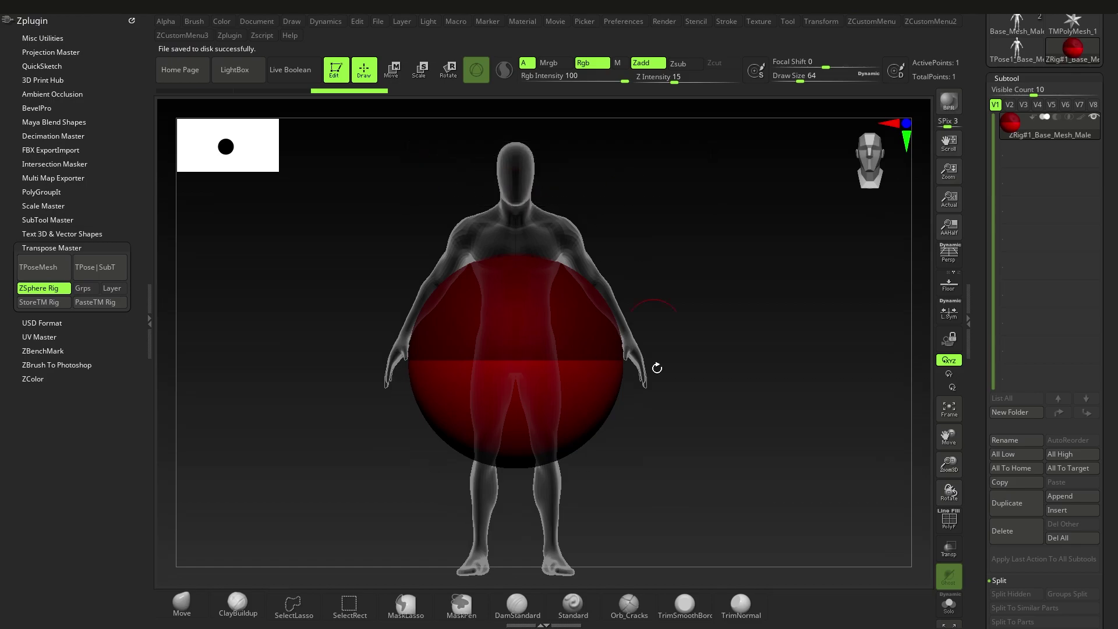
{"action": "right_click_drag", "start_coordinate": [578, 352], "coordinate": [684, 397]}
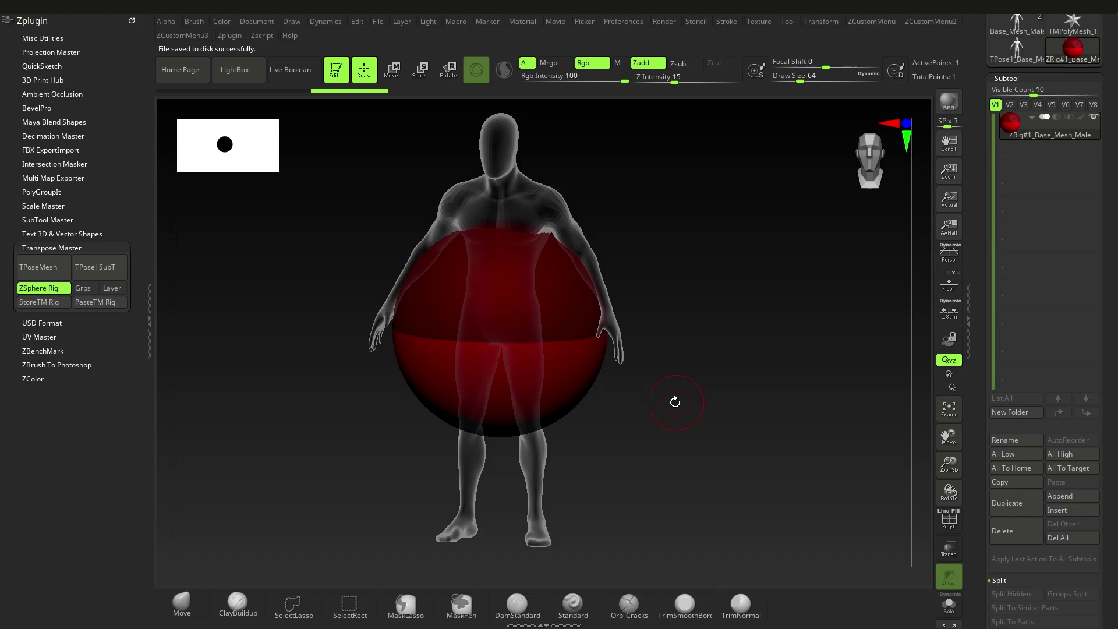
{"action": "left_click", "coordinate": [90, 302]}
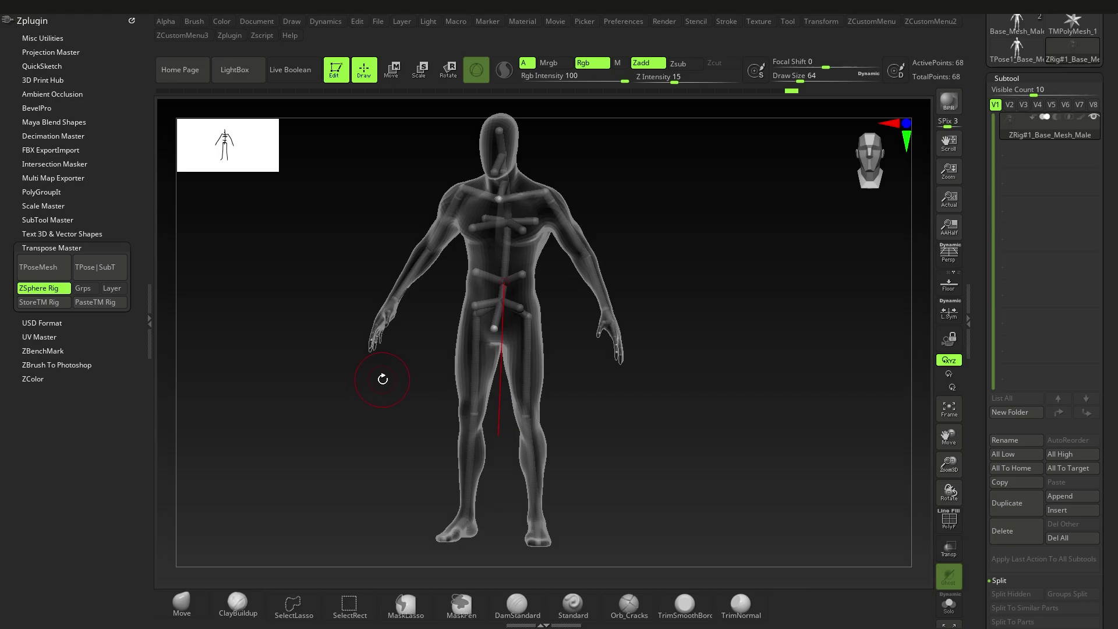
Examine how the pasted rig's bones fit inside the body, trying the transform modes and Draw mode
{"action": "left_click_drag", "start_coordinate": [702, 199], "coordinate": [665, 250], "text": "shift"}
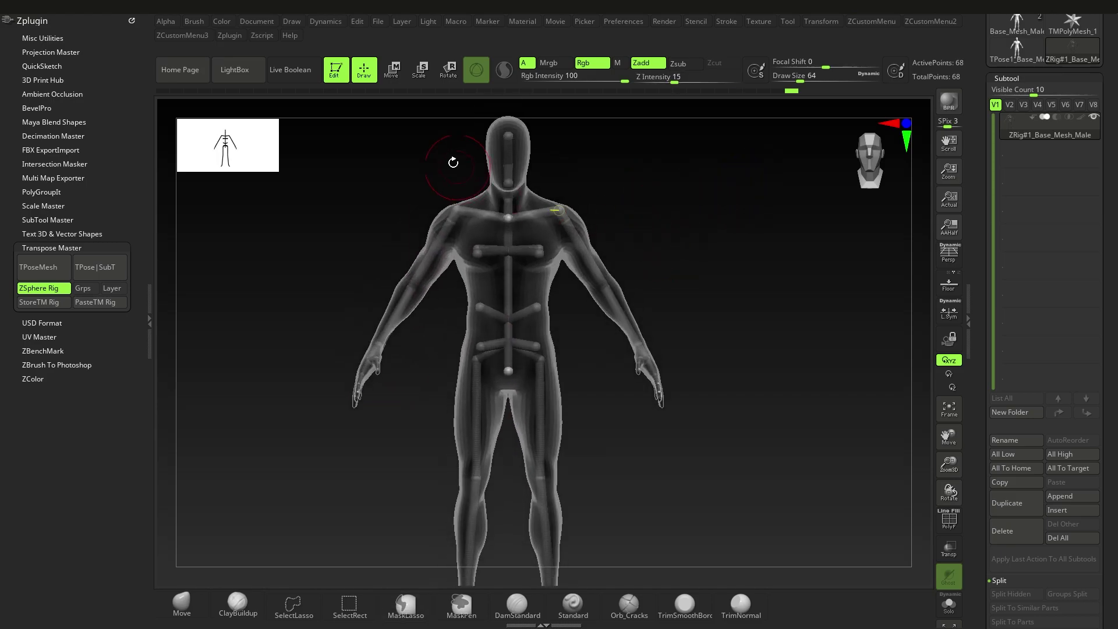
{"action": "left_click", "coordinate": [391, 72]}
{"action": "left_click", "coordinate": [421, 76]}
{"action": "left_click", "coordinate": [448, 73]}
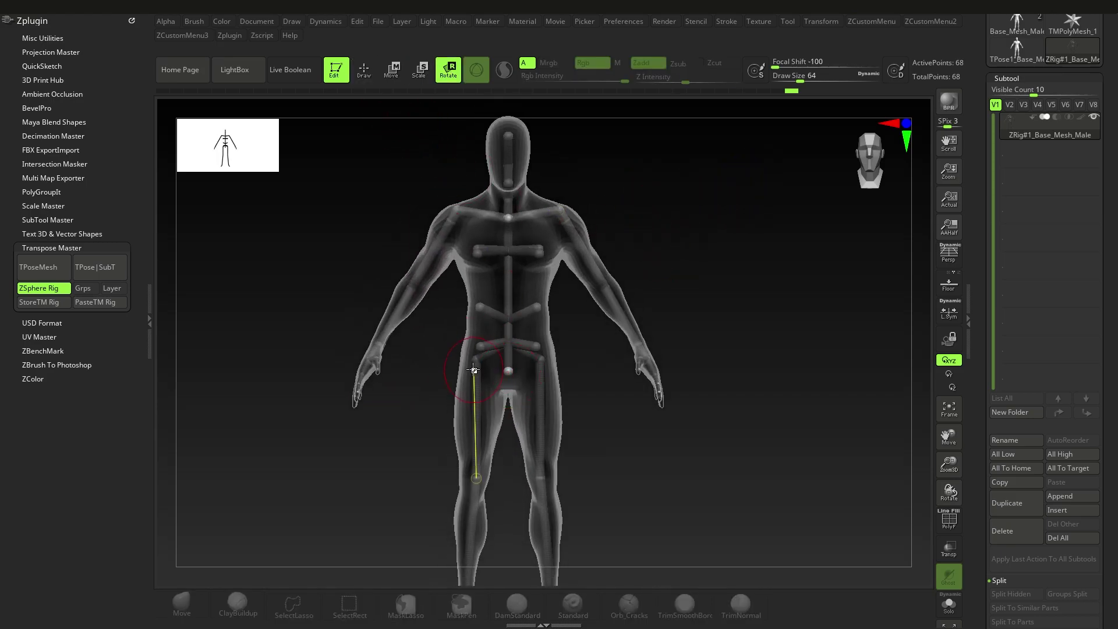
{"action": "right_click_drag", "start_coordinate": [460, 330], "coordinate": [463, 354], "text": "ctrl"}
{"action": "right_click_drag", "start_coordinate": [343, 291], "coordinate": [381, 358], "text": "alt"}
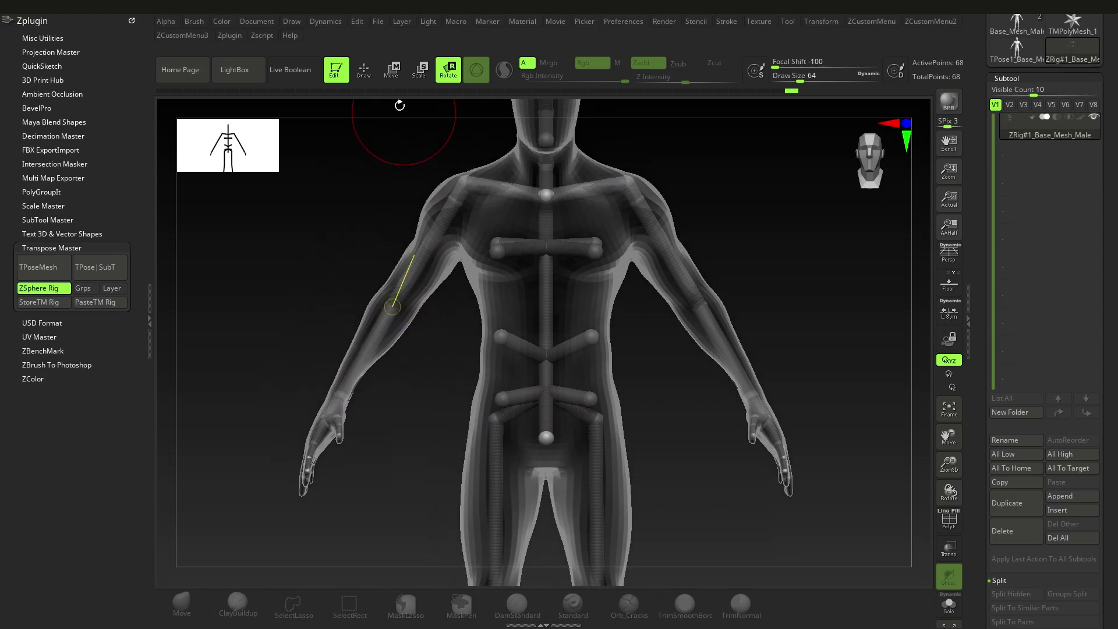
{"action": "left_click", "coordinate": [365, 74]}
{"action": "right_click_drag", "start_coordinate": [446, 303], "coordinate": [491, 299], "text": "ctrl"}
{"action": "right_click_drag", "start_coordinate": [485, 187], "coordinate": [456, 267], "text": "alt"}
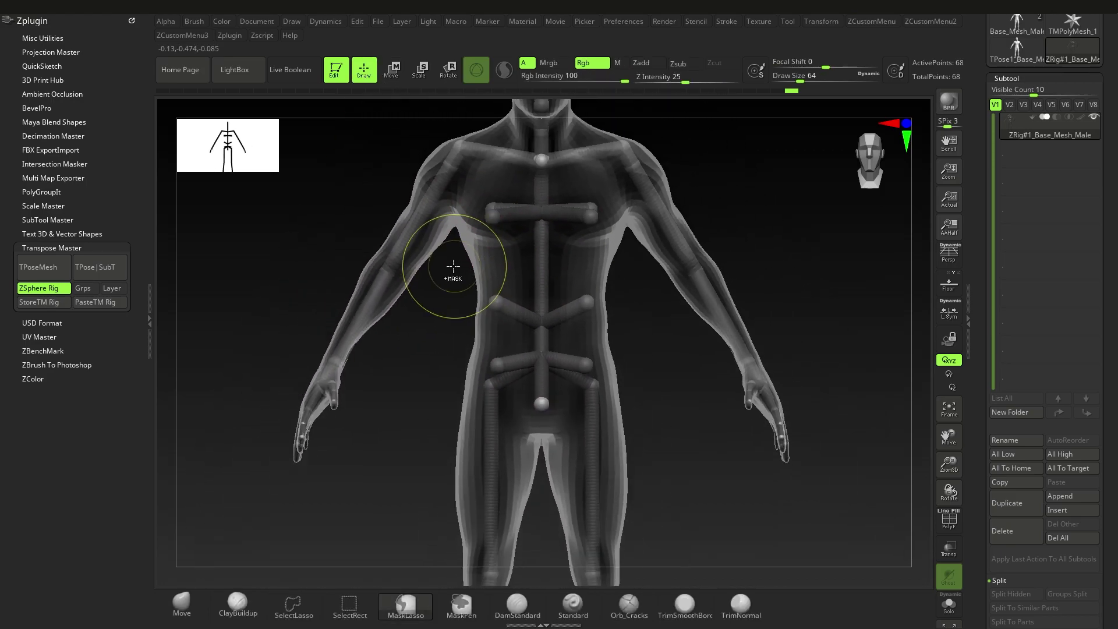
{"action": "mouse_move", "coordinate": [620, 325]}
{"action": "right_mouse_down", "text": "ctrl"}
{"action": "mouse_move", "coordinate": [587, 325]}
{"action": "mouse_move", "coordinate": [615, 321]}
{"action": "right_mouse_up", "text": "ctrl"}
{"action": "right_click_drag", "start_coordinate": [615, 321], "coordinate": [618, 351], "text": "alt"}
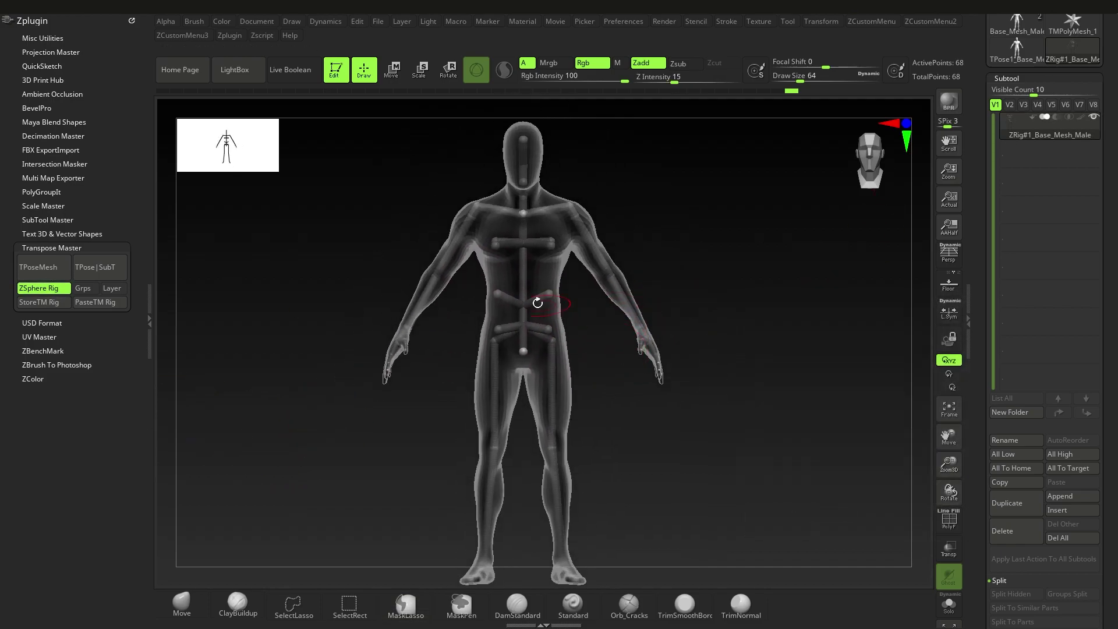
Bind the body mesh to the ZSphere rig with Bind Mesh
{"action": "mouse_move", "coordinate": [457, 312]}
{"action": "right_mouse_down", "text": "ctrl"}
{"action": "mouse_move", "coordinate": [468, 353]}
{"action": "mouse_move", "coordinate": [456, 337]}
{"action": "mouse_move", "coordinate": [458, 357]}
{"action": "right_mouse_up", "text": "ctrl"}
{"action": "left_click", "coordinate": [394, 71]}
{"action": "mouse_move", "coordinate": [427, 291]}
{"action": "right_mouse_down"}
{"action": "mouse_move", "coordinate": [445, 304]}
{"action": "mouse_move", "coordinate": [423, 302]}
{"action": "right_mouse_up"}
{"action": "left_click_drag", "start_coordinate": [411, 294], "coordinate": [441, 304]}
{"action": "left_click_drag", "start_coordinate": [1113, 459], "coordinate": [1116, 328]}
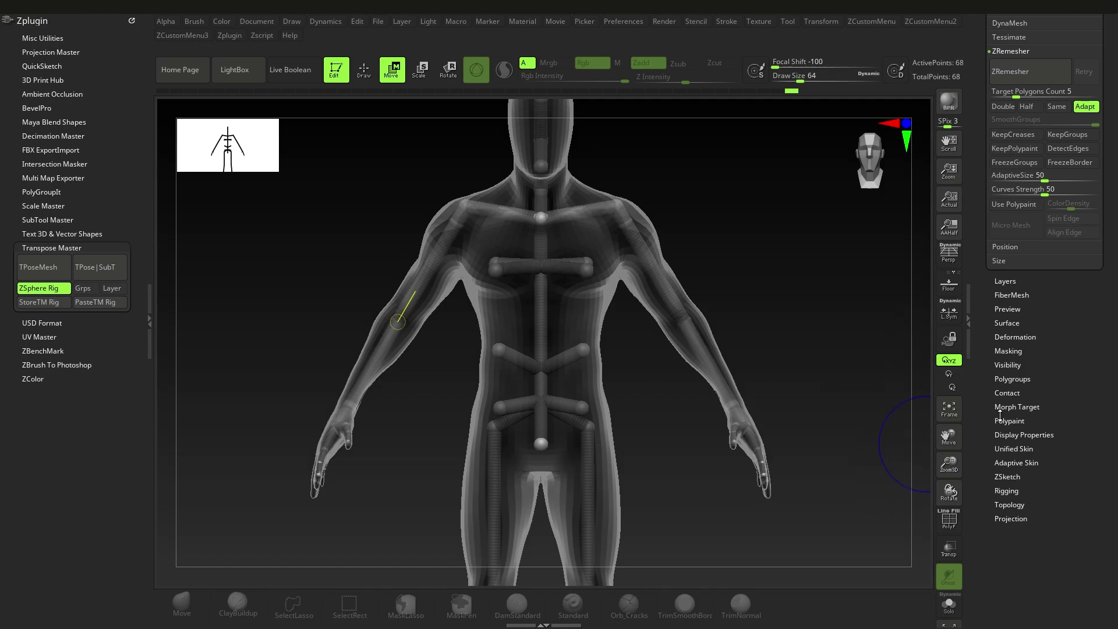
{"action": "left_click", "coordinate": [1007, 491]}
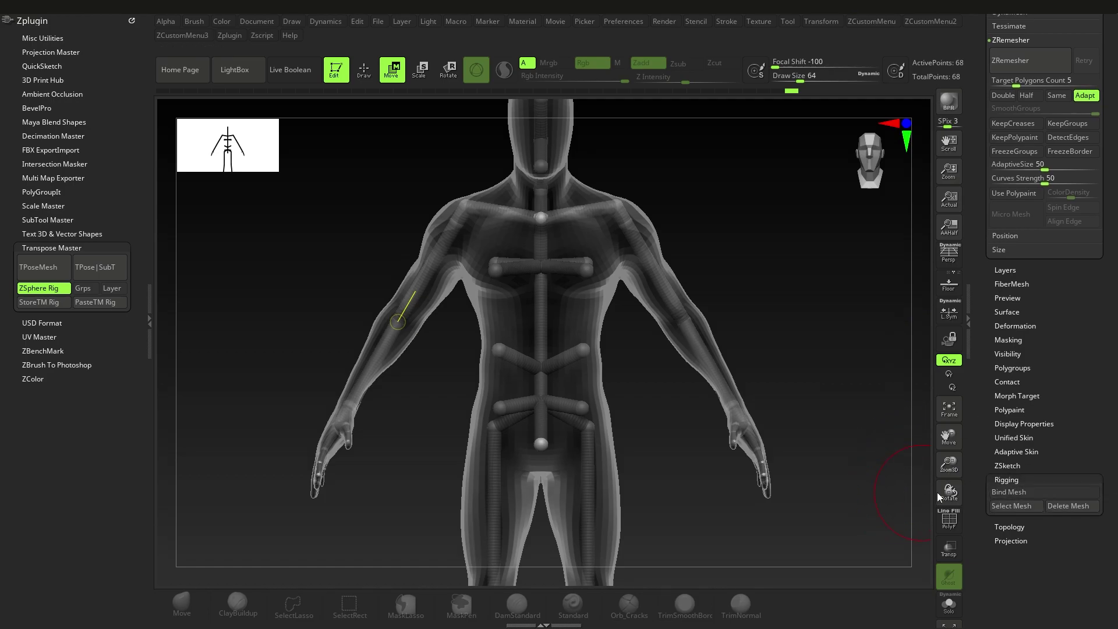
{"action": "left_click", "coordinate": [1018, 493]}
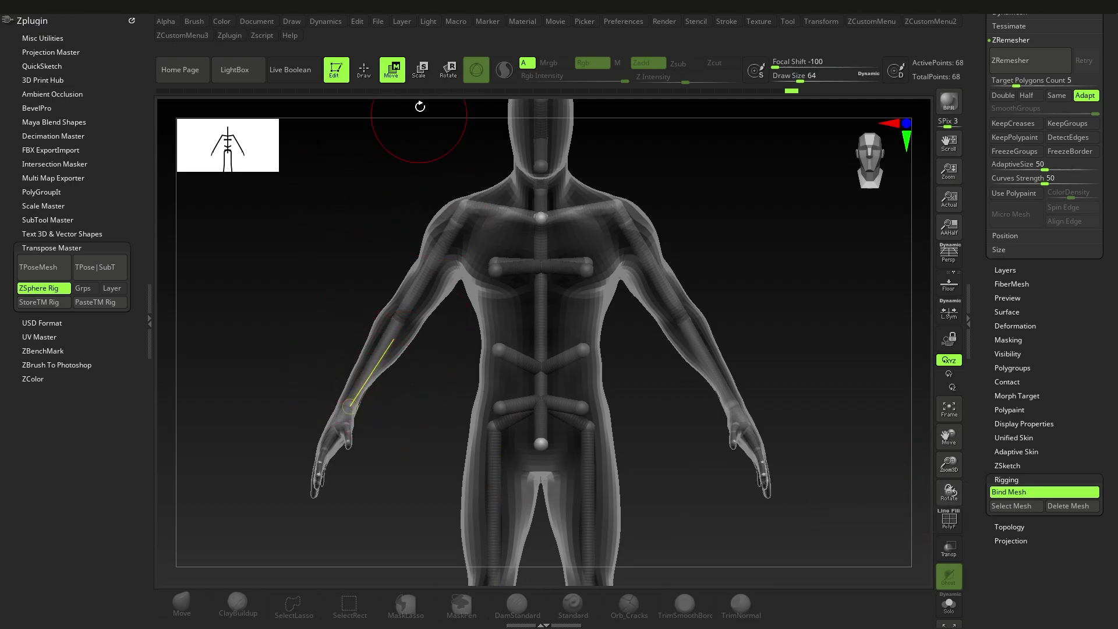
Rotate the upper arm bones on both sides to raise the arms away from the torso
{"action": "left_click", "coordinate": [454, 74]}
{"action": "mouse_move", "coordinate": [413, 309]}
{"action": "right_mouse_down", "text": "shift"}
{"action": "mouse_move", "coordinate": [469, 309]}
{"action": "mouse_move", "coordinate": [420, 293]}
{"action": "right_mouse_up", "text": "shift"}
{"action": "left_click_drag", "start_coordinate": [419, 285], "coordinate": [353, 256]}
{"action": "right_click_drag", "start_coordinate": [655, 294], "coordinate": [561, 295], "text": "shift"}
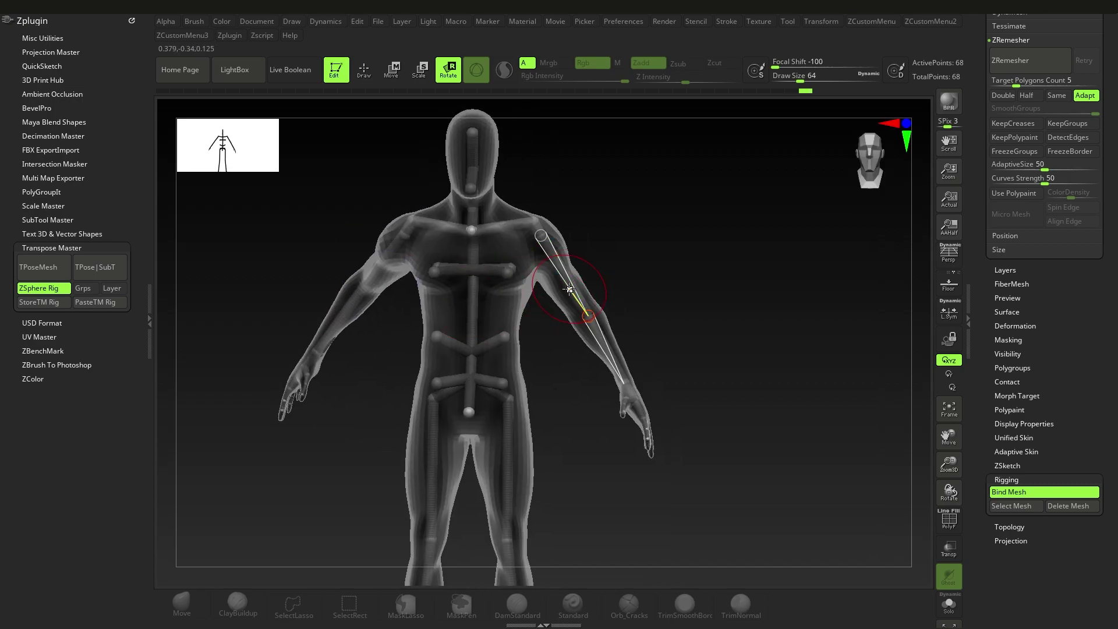
{"action": "left_click_drag", "start_coordinate": [569, 289], "coordinate": [590, 275]}
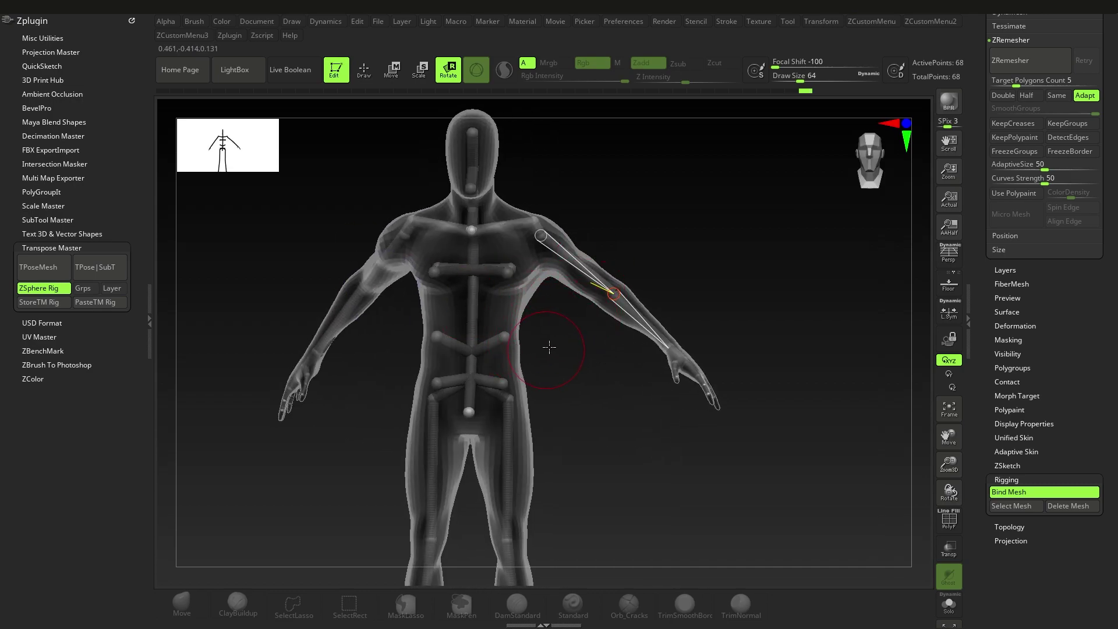
Rotate the leg bones so one leg swings back and the other steps forward in a wide stride
{"action": "right_click_drag", "start_coordinate": [539, 442], "coordinate": [532, 366], "text": "alt"}
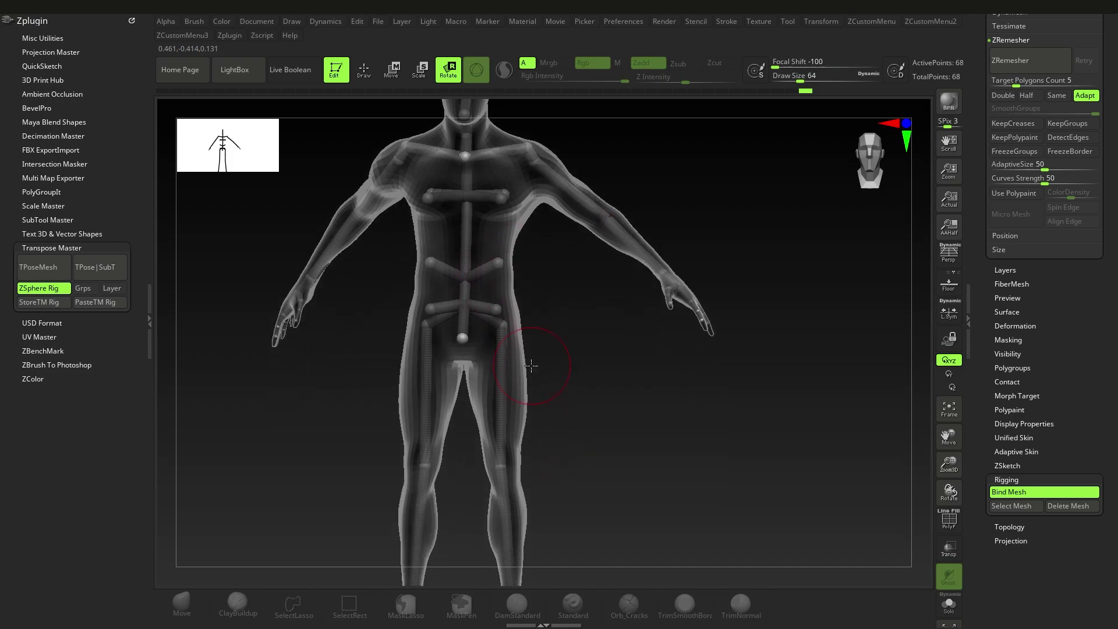
{"action": "right_click_drag", "start_coordinate": [594, 393], "coordinate": [545, 374], "text": "shift"}
{"action": "left_click_drag", "start_coordinate": [546, 374], "coordinate": [529, 383]}
{"action": "left_click_drag", "start_coordinate": [482, 445], "coordinate": [521, 450]}
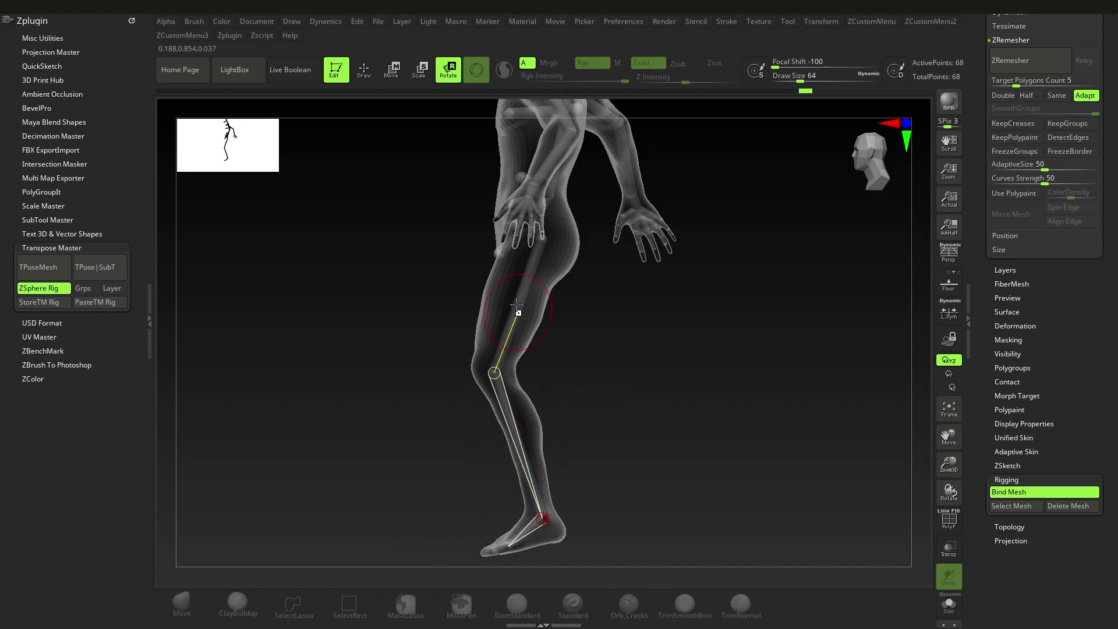
{"action": "left_click_drag", "start_coordinate": [513, 323], "coordinate": [609, 285]}
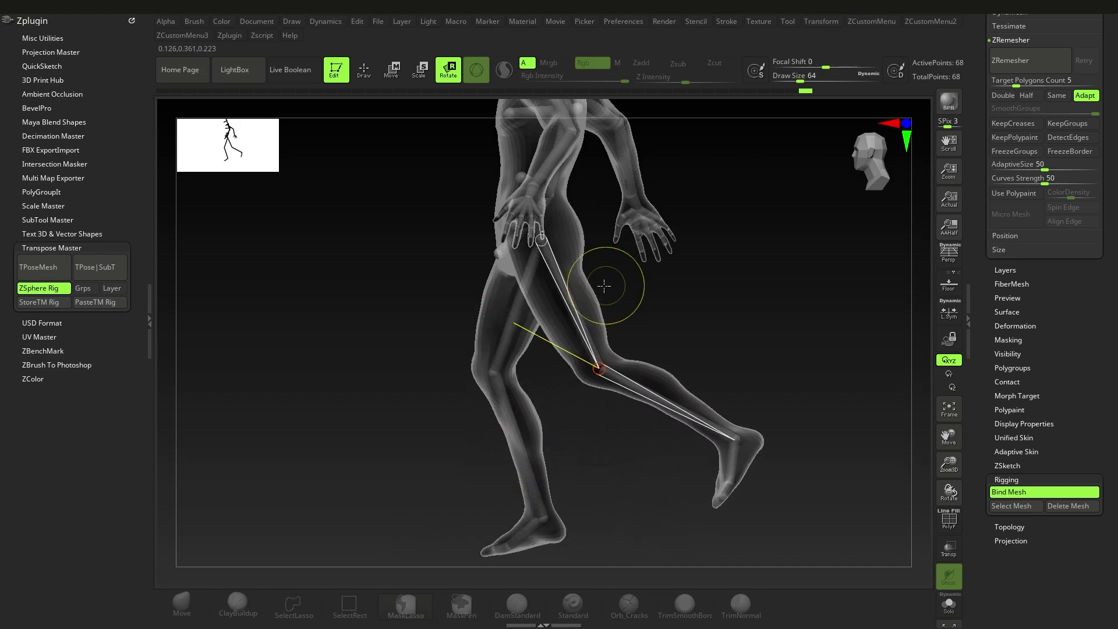
{"action": "left_click_drag", "start_coordinate": [516, 326], "coordinate": [492, 350]}
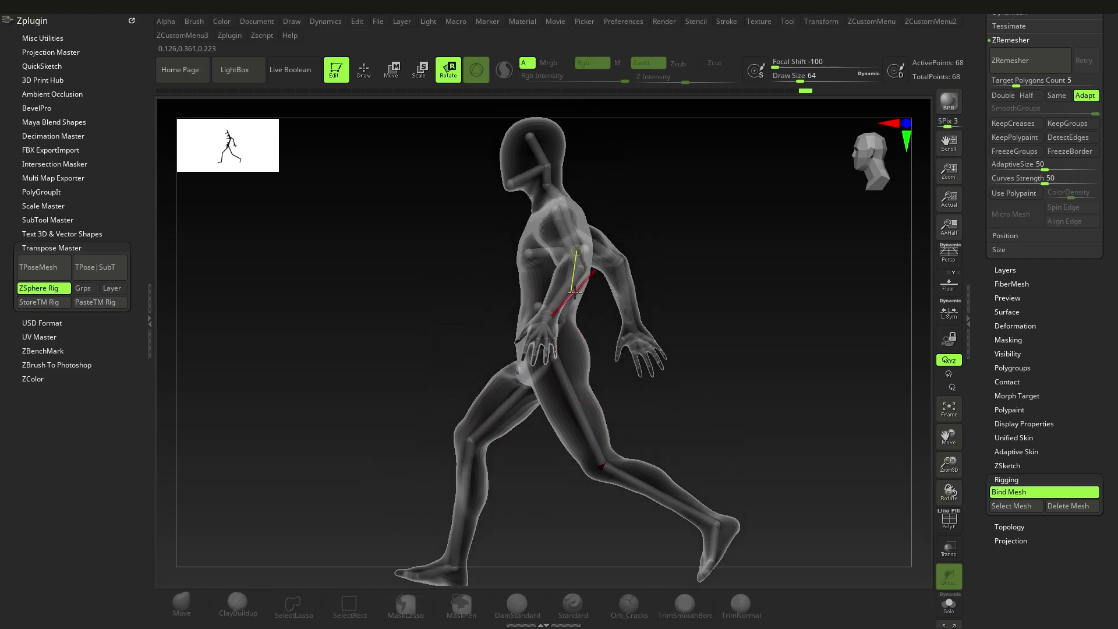
Rotate the near arm's bones, and move the front abdomen bone using a Draw Size of about 132
{"action": "left_click_drag", "start_coordinate": [585, 290], "coordinate": [636, 332]}
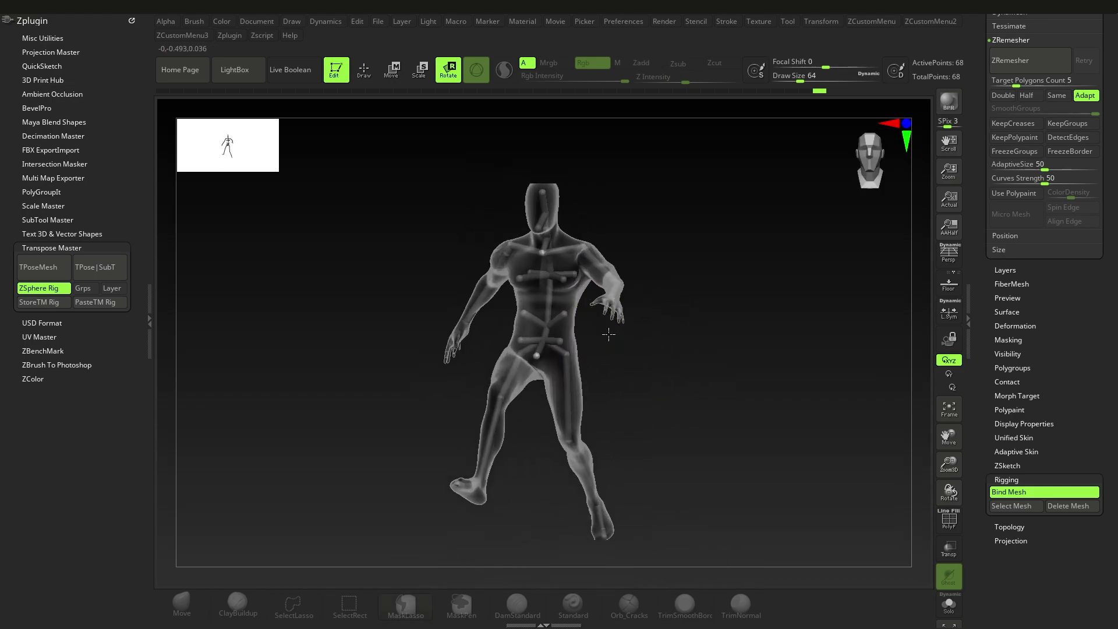
{"action": "left_click", "coordinate": [392, 70]}
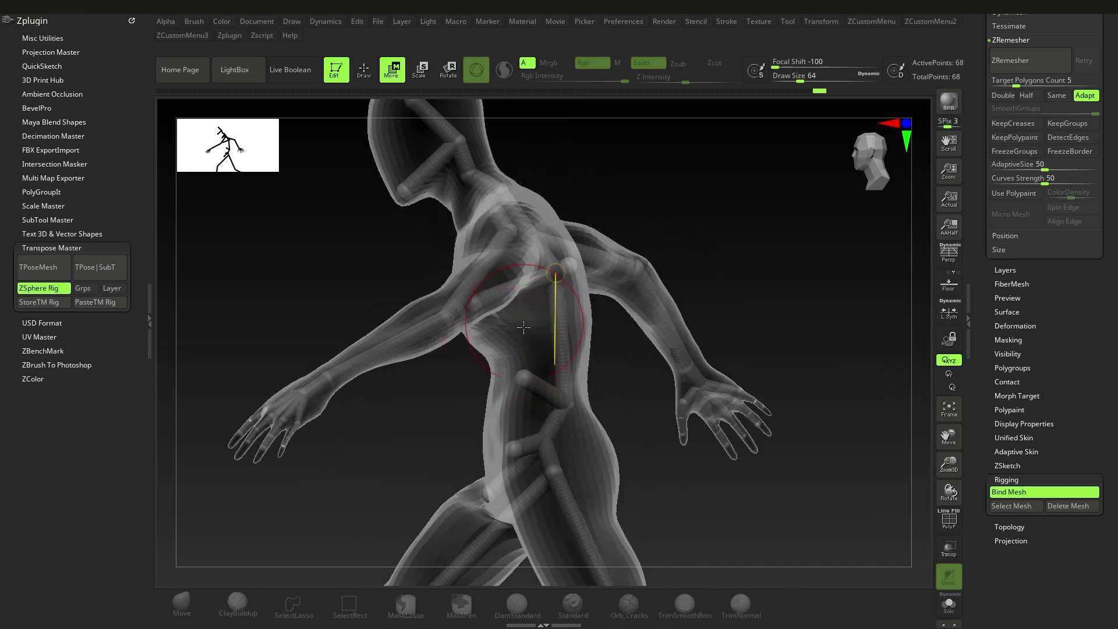
{"action": "key", "text": "s"}
{"action": "left_click_drag", "start_coordinate": [504, 340], "coordinate": [548, 353]}
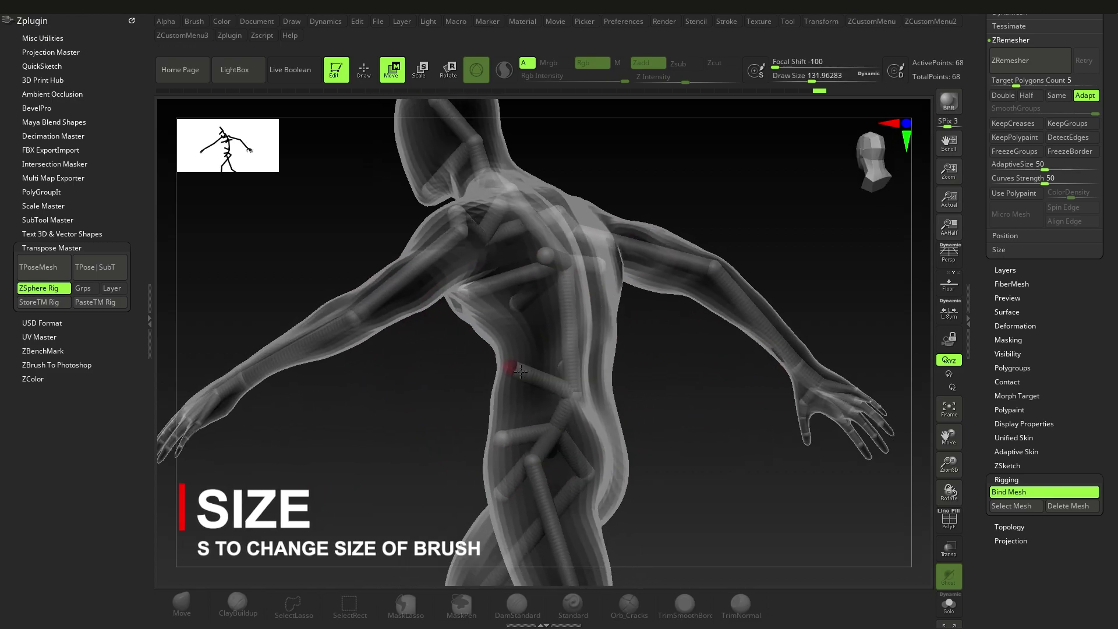
{"action": "left_click_drag", "start_coordinate": [500, 375], "coordinate": [532, 379]}
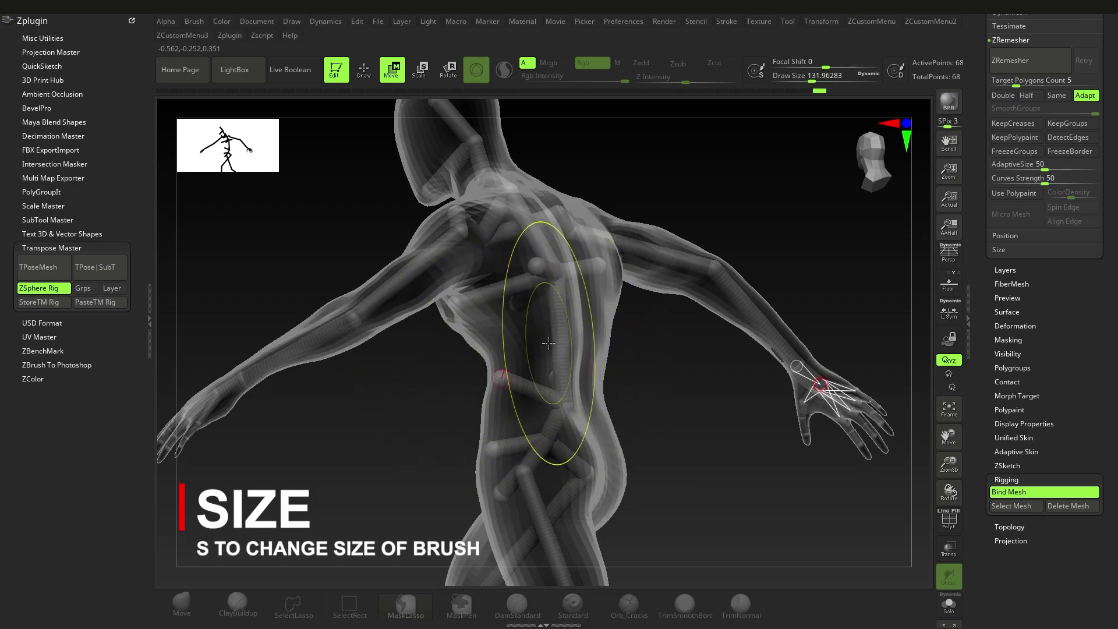
Reduce the Draw Size to 1 and move the front abdomen bone by itself
{"action": "key", "text": "s"}
{"action": "left_click_drag", "start_coordinate": [608, 380], "coordinate": [571, 384]}
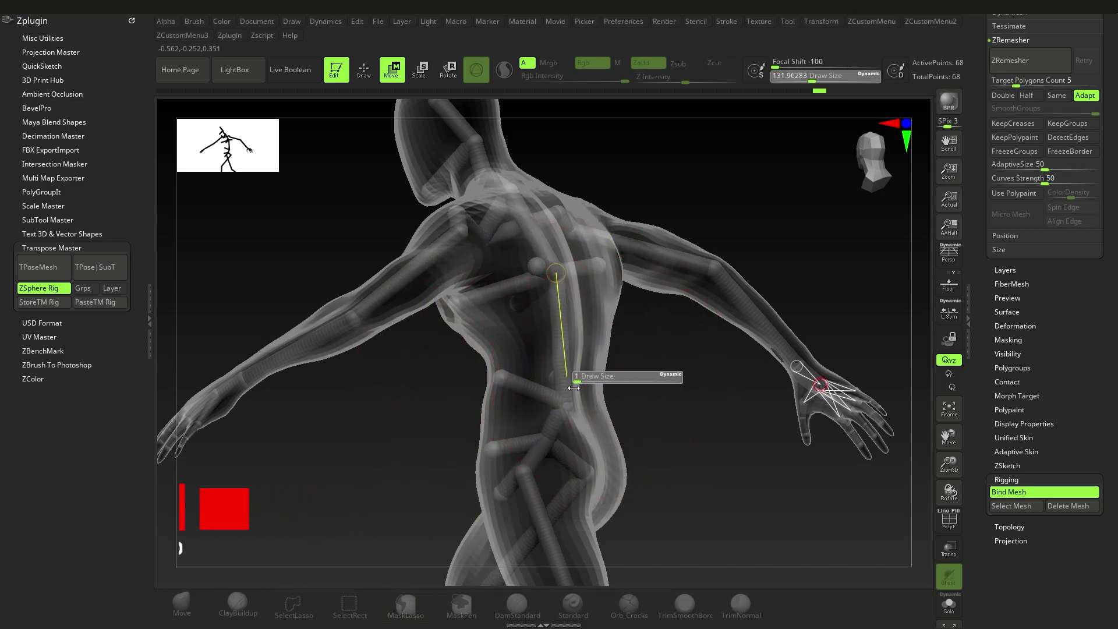
{"action": "left_click_drag", "start_coordinate": [503, 378], "coordinate": [564, 403]}
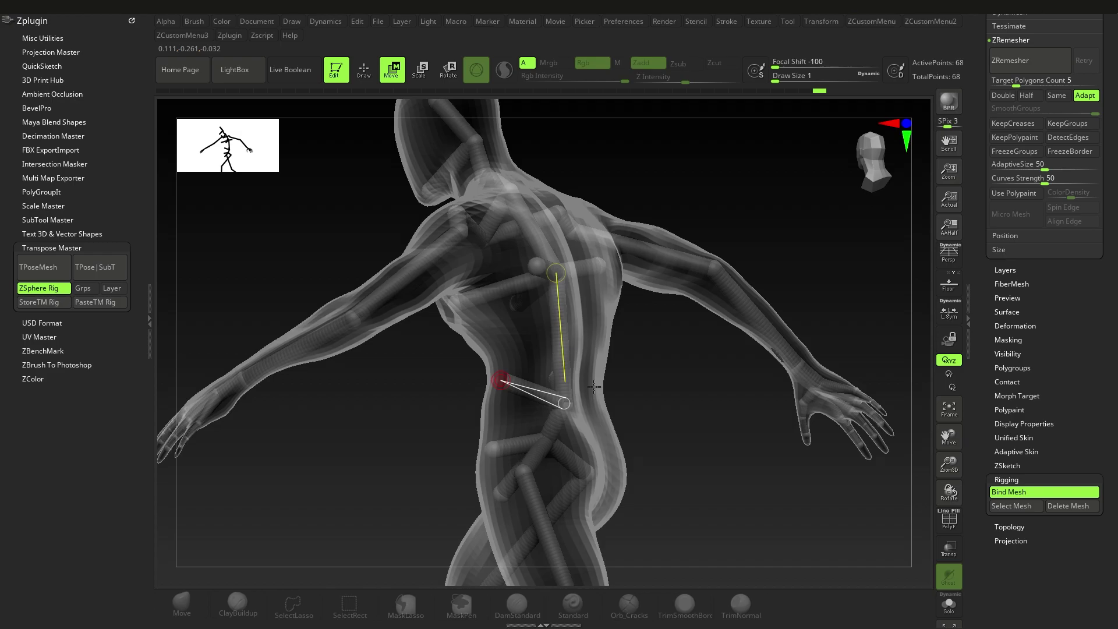
{"action": "left_click_drag", "start_coordinate": [621, 382], "coordinate": [612, 451]}
Move the central chest joint of the rig to adjust the upper torso's lean
{"action": "right_click_drag", "start_coordinate": [484, 350], "coordinate": [583, 361]}
{"action": "right_click_drag", "start_coordinate": [658, 373], "coordinate": [600, 380]}
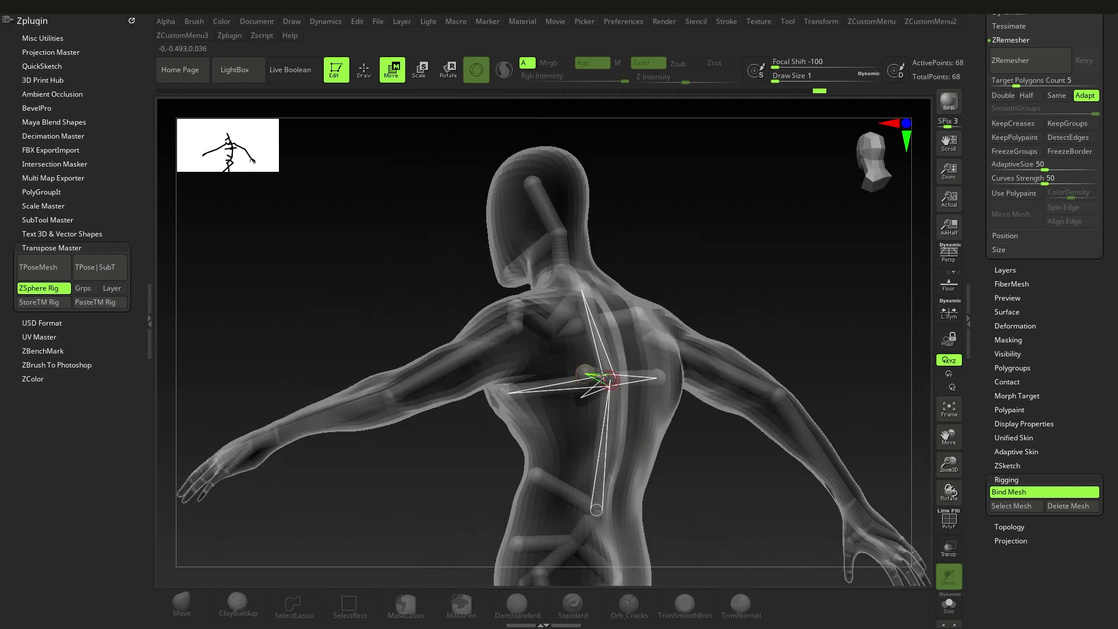
{"action": "left_click_drag", "start_coordinate": [585, 366], "coordinate": [598, 379]}
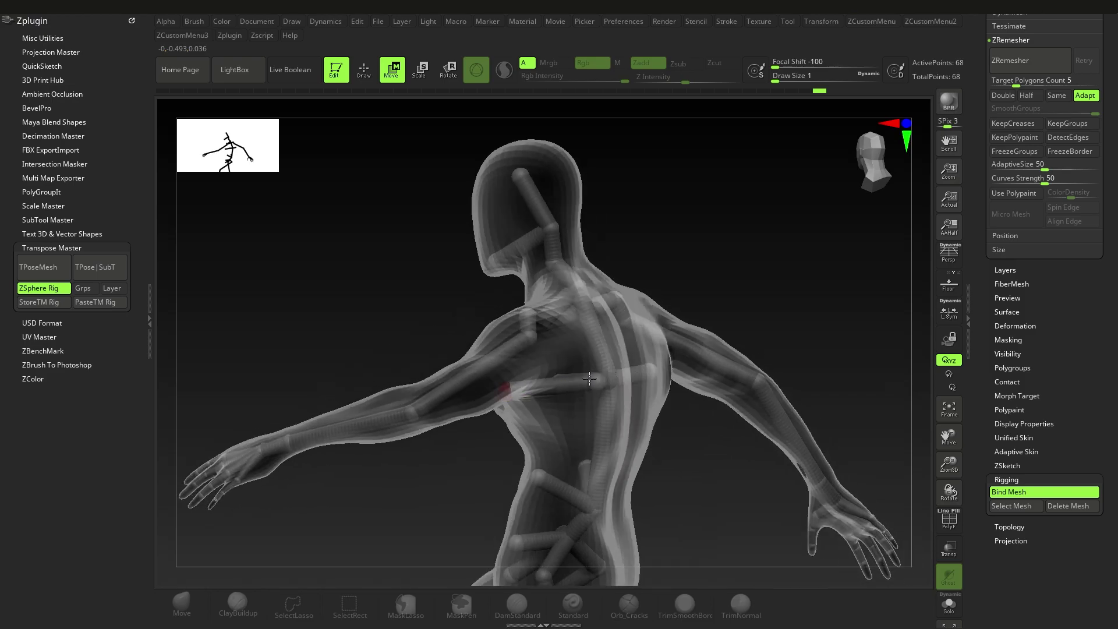
{"action": "right_click_drag", "start_coordinate": [623, 378], "coordinate": [603, 296]}
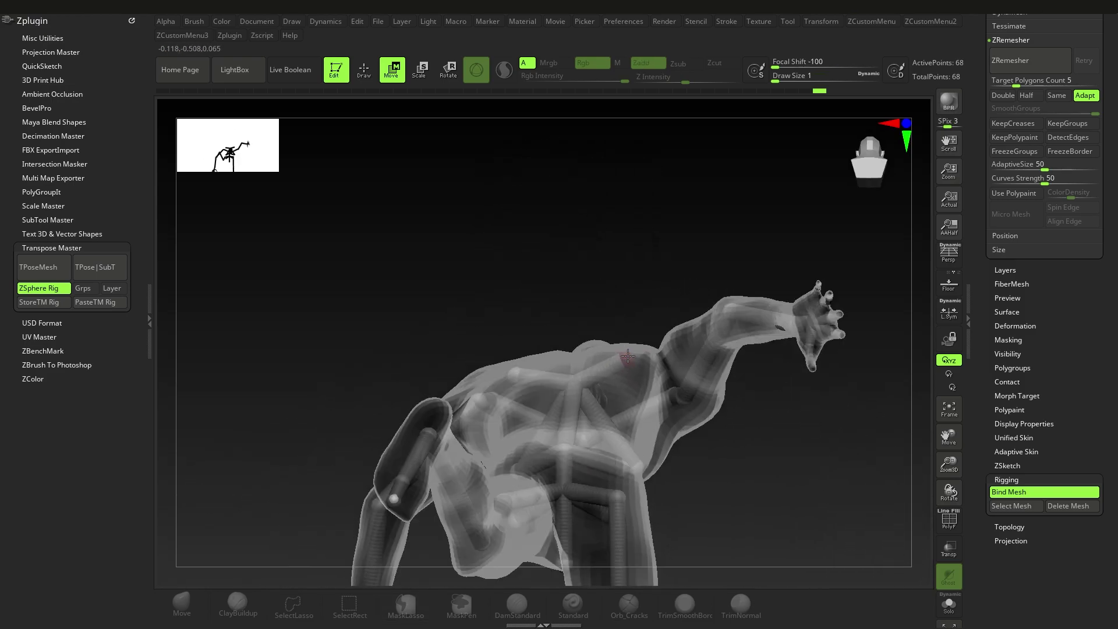
{"action": "right_click_drag", "start_coordinate": [624, 356], "coordinate": [664, 389]}
{"action": "left_click_drag", "start_coordinate": [664, 388], "coordinate": [542, 365]}
{"action": "mouse_move", "coordinate": [591, 383]}
{"action": "right_mouse_down"}
{"action": "mouse_move", "coordinate": [544, 375]}
{"action": "mouse_move", "coordinate": [585, 378]}
{"action": "right_mouse_up"}
{"action": "mouse_move", "coordinate": [535, 343]}
{"action": "right_mouse_down"}
{"action": "mouse_move", "coordinate": [603, 349]}
{"action": "mouse_move", "coordinate": [536, 350]}
{"action": "right_mouse_up"}
{"action": "left_click_drag", "start_coordinate": [536, 349], "coordinate": [583, 450]}
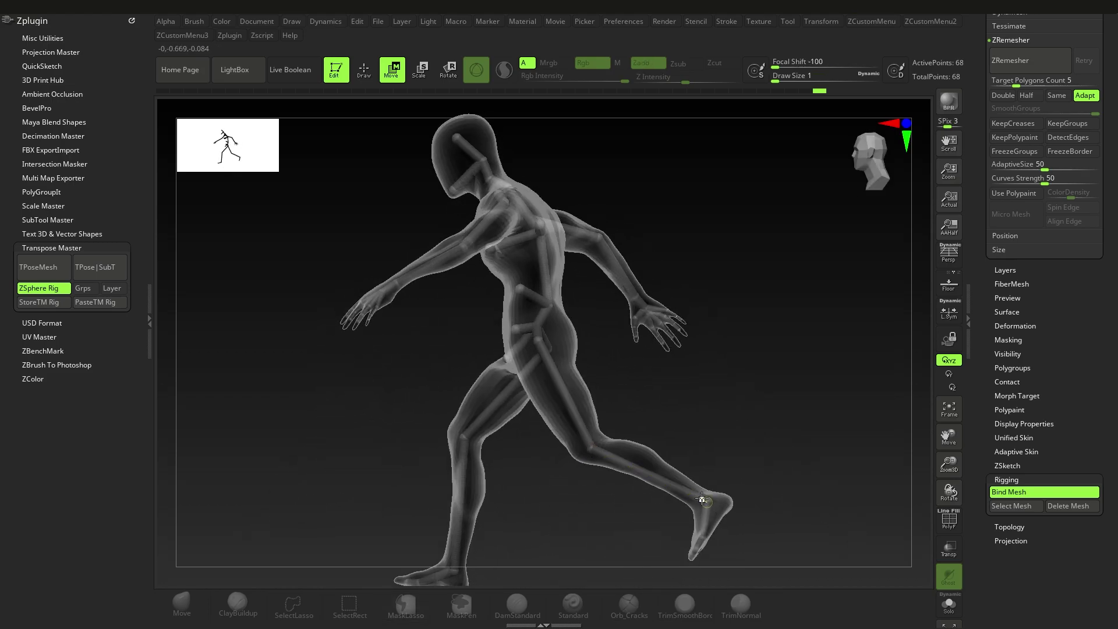
Try moving a torso bone and undo the last move
{"action": "mouse_move", "coordinate": [563, 342]}
{"action": "left_mouse_down"}
{"action": "mouse_move", "coordinate": [604, 348]}
{"action": "mouse_move", "coordinate": [561, 344]}
{"action": "mouse_move", "coordinate": [581, 339]}
{"action": "left_mouse_up"}
{"action": "mouse_move", "coordinate": [594, 242]}
{"action": "left_mouse_down"}
{"action": "mouse_move", "coordinate": [621, 214]}
{"action": "mouse_move", "coordinate": [606, 247]}
{"action": "mouse_move", "coordinate": [584, 206]}
{"action": "mouse_move", "coordinate": [599, 278]}
{"action": "mouse_move", "coordinate": [593, 258]}
{"action": "left_mouse_up"}
{"action": "key", "text": "ctrl+z"}
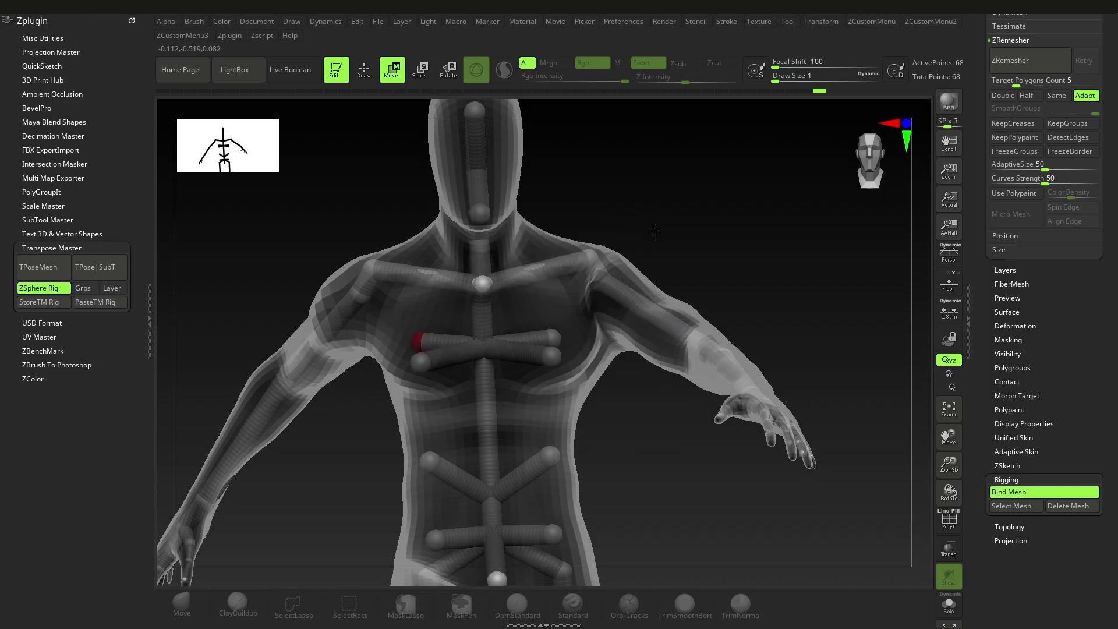
Try scaling the forearm bone in Scale mode and undo the change
{"action": "scroll", "coordinate": [654, 231], "scroll_direction": "down", "scroll_amount": 3}
{"action": "left_click", "coordinate": [423, 70]}
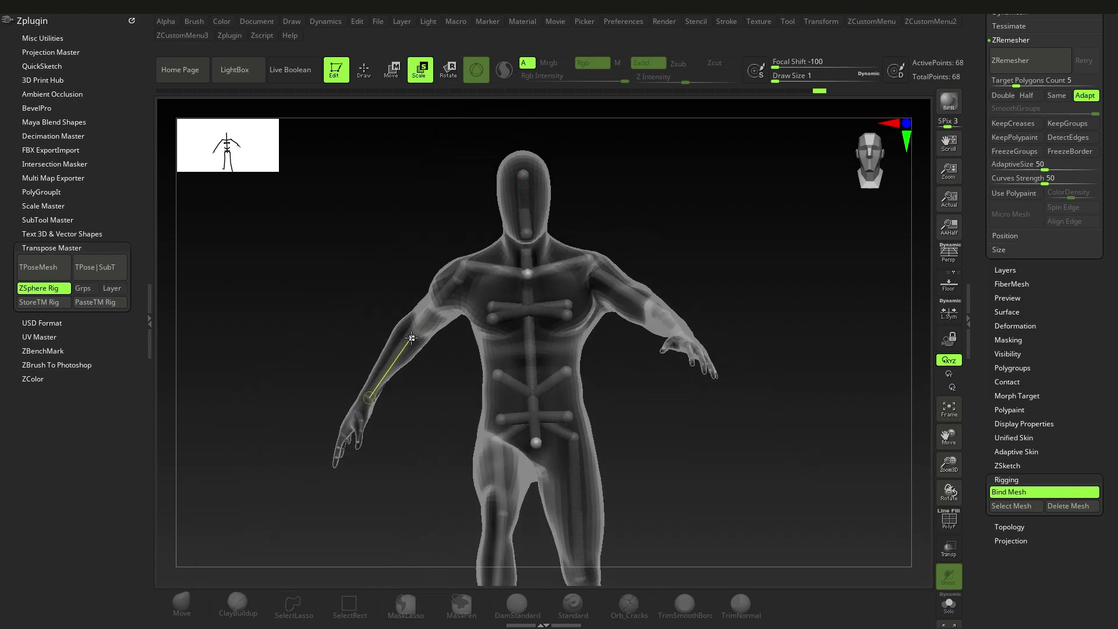
{"action": "left_click_drag", "start_coordinate": [394, 357], "coordinate": [402, 367]}
{"action": "left_click_drag", "start_coordinate": [437, 451], "coordinate": [446, 397]}
{"action": "key", "text": "ctrl+z"}
{"action": "left_click_drag", "start_coordinate": [411, 366], "coordinate": [452, 400]}
{"action": "left_click_drag", "start_coordinate": [386, 411], "coordinate": [473, 186]}
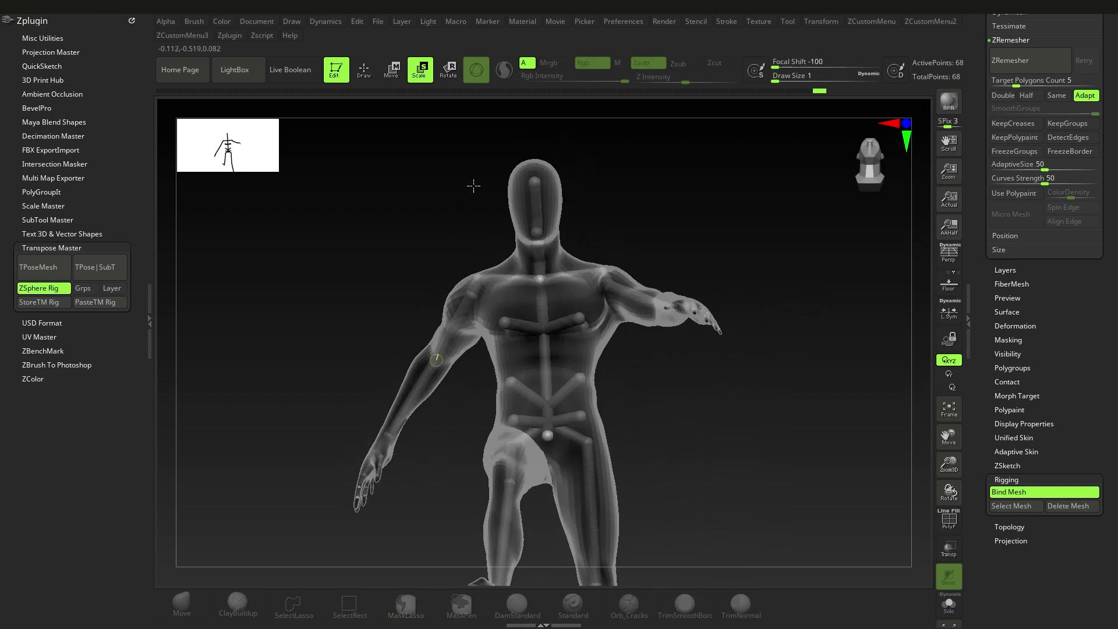
Rotate the arm, thigh and lower leg bones to refine the striding pose
{"action": "left_click", "coordinate": [449, 74]}
{"action": "left_click_drag", "start_coordinate": [434, 303], "coordinate": [545, 316]}
{"action": "left_click_drag", "start_coordinate": [568, 361], "coordinate": [595, 434]}
{"action": "right_click_drag", "start_coordinate": [595, 434], "coordinate": [526, 403], "text": "ctrl"}
{"action": "right_click_drag", "start_coordinate": [525, 403], "coordinate": [525, 361], "text": "alt"}
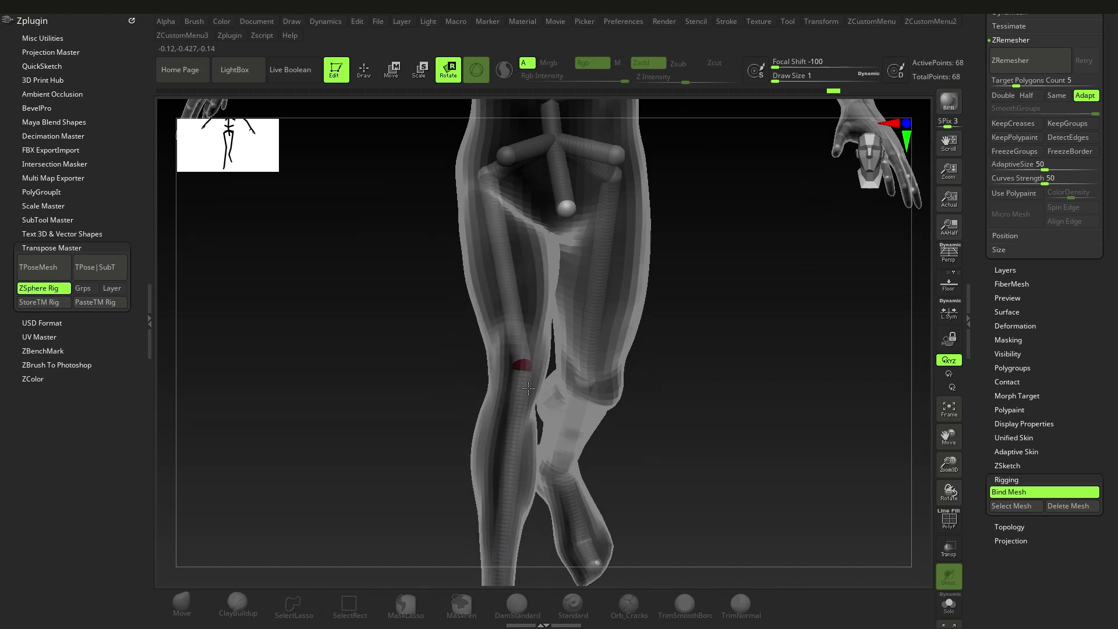
{"action": "left_click_drag", "start_coordinate": [439, 228], "coordinate": [396, 280]}
{"action": "left_click_drag", "start_coordinate": [606, 326], "coordinate": [535, 524], "text": "alt"}
{"action": "left_click_drag", "start_coordinate": [526, 387], "coordinate": [571, 349]}
Review the rigged pose from several angles, comparing the Move, Scale, Rotate and Draw modes
{"action": "left_click", "coordinate": [390, 72]}
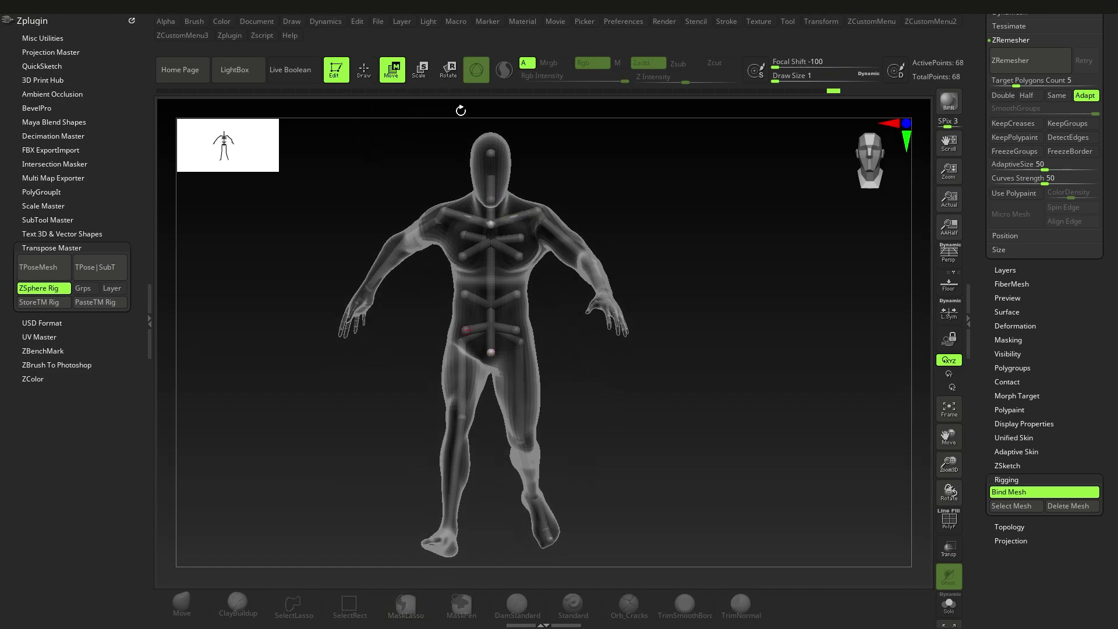
{"action": "left_click", "coordinate": [420, 72]}
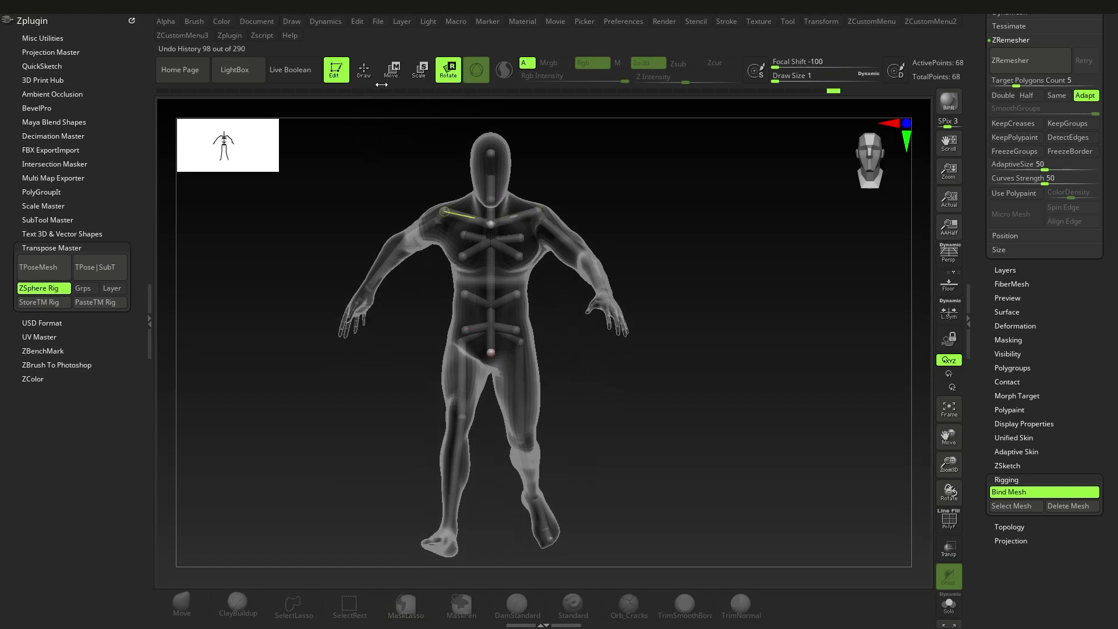
{"action": "key", "text": "w"}
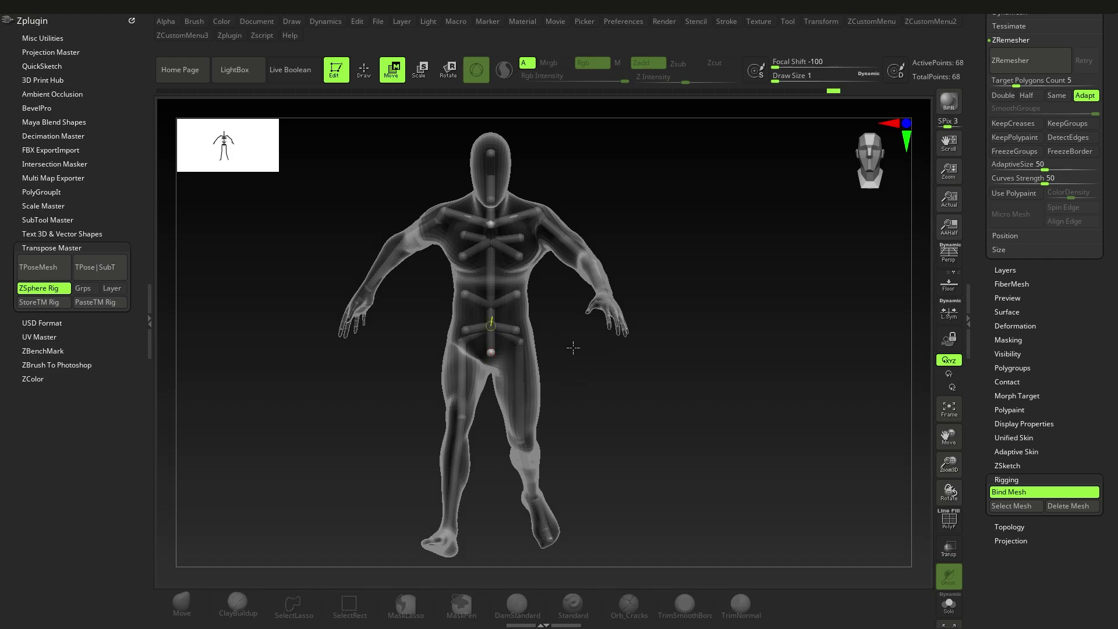
{"action": "left_click_drag", "start_coordinate": [561, 350], "coordinate": [569, 361]}
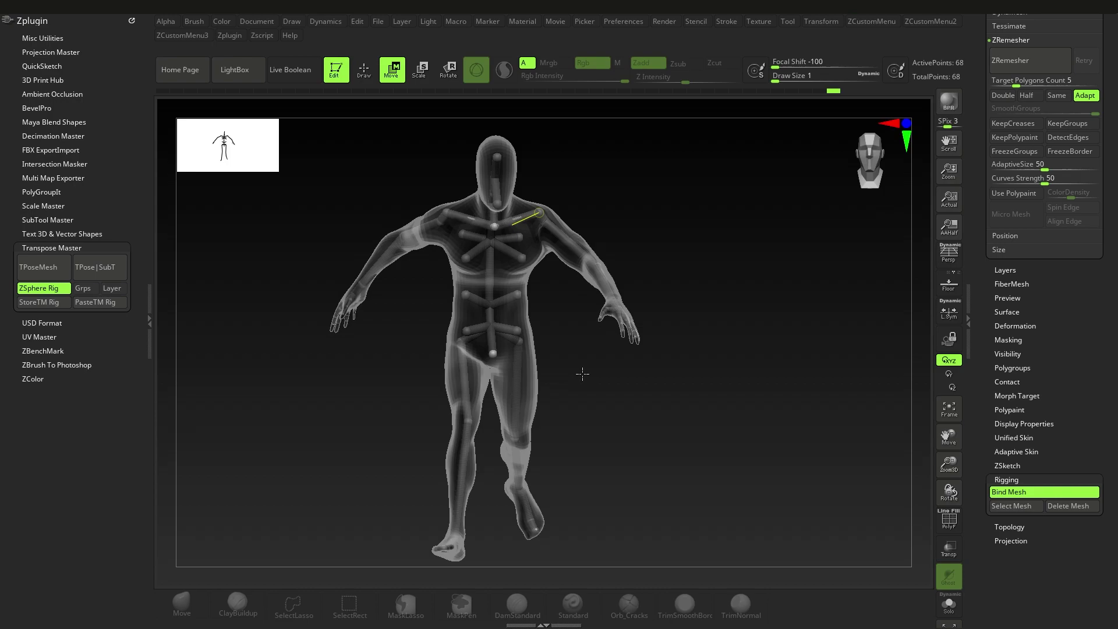
{"action": "left_click_drag", "start_coordinate": [579, 365], "coordinate": [612, 337]}
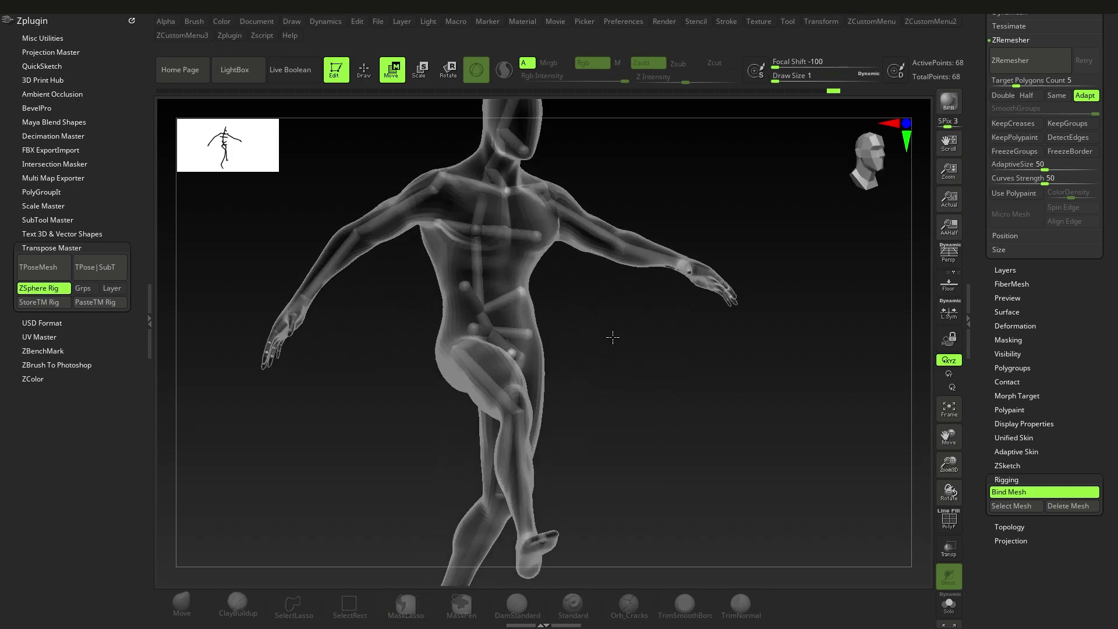
{"action": "key", "text": "q"}
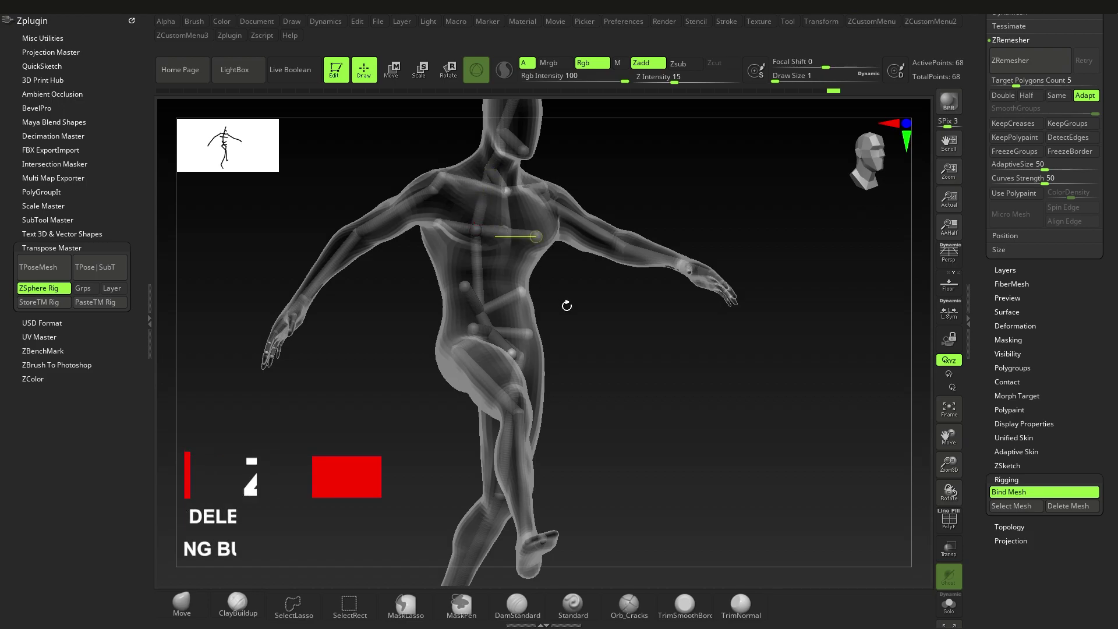
{"action": "left_click", "coordinate": [391, 70]}
{"action": "mouse_move", "coordinate": [605, 291]}
{"action": "left_mouse_down"}
{"action": "mouse_move", "coordinate": [628, 320]}
{"action": "mouse_move", "coordinate": [586, 350]}
{"action": "left_mouse_up"}
{"action": "left_click_drag", "start_coordinate": [515, 337], "coordinate": [450, 383]}
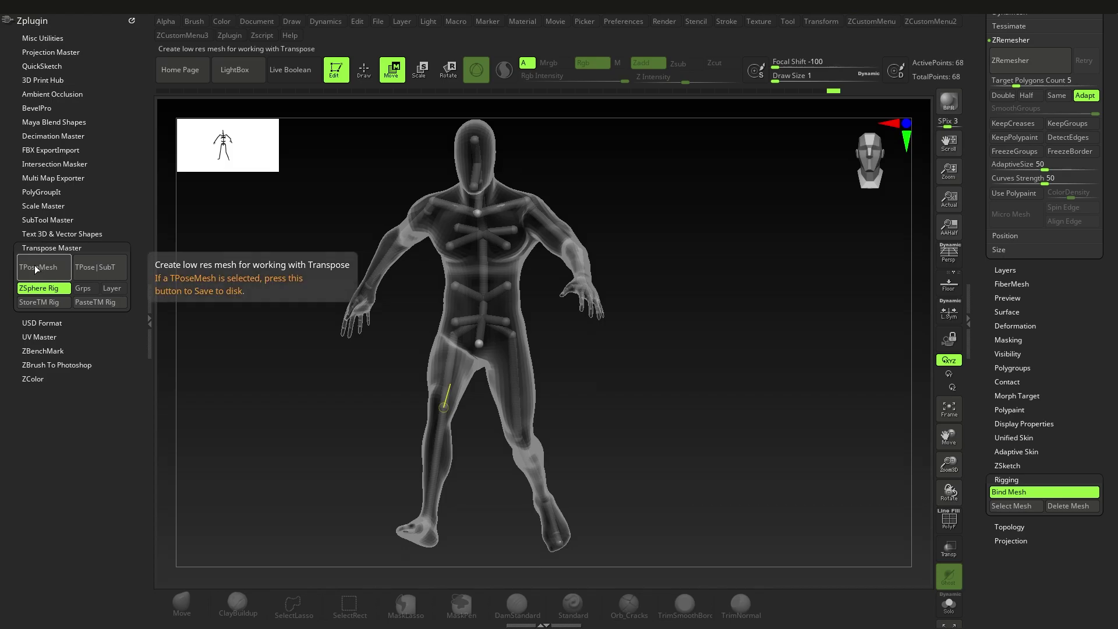
Transfer the rig's pose back to the original subtools with TPose|SubT
{"action": "left_click_drag", "start_coordinate": [1114, 235], "coordinate": [1115, 399]}
{"action": "mouse_move", "coordinate": [1074, 278]}
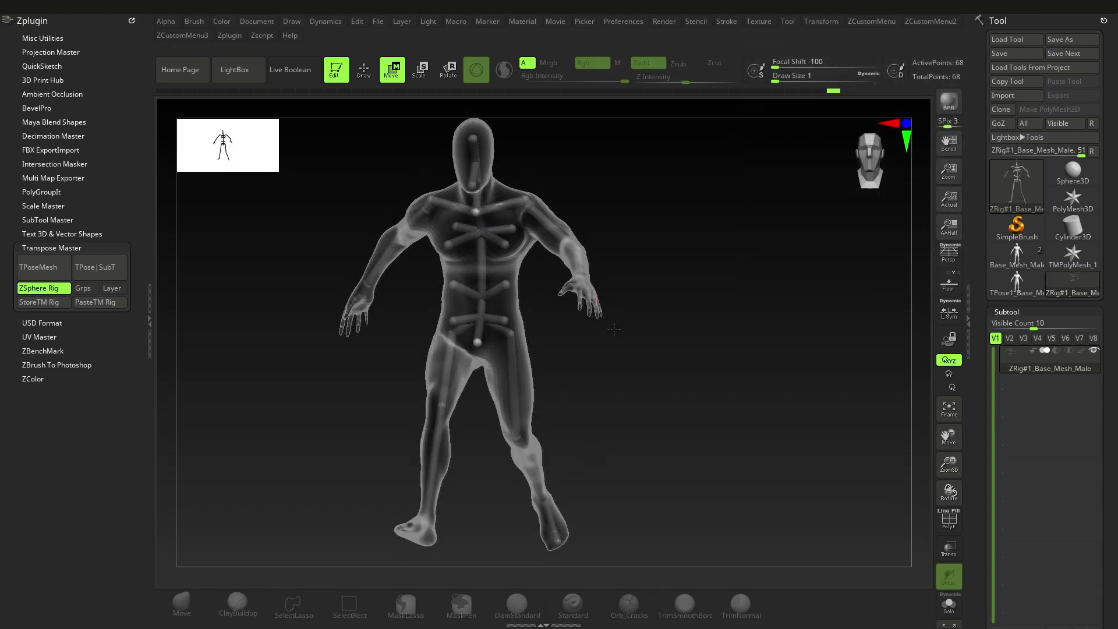
{"action": "left_click", "coordinate": [101, 275]}
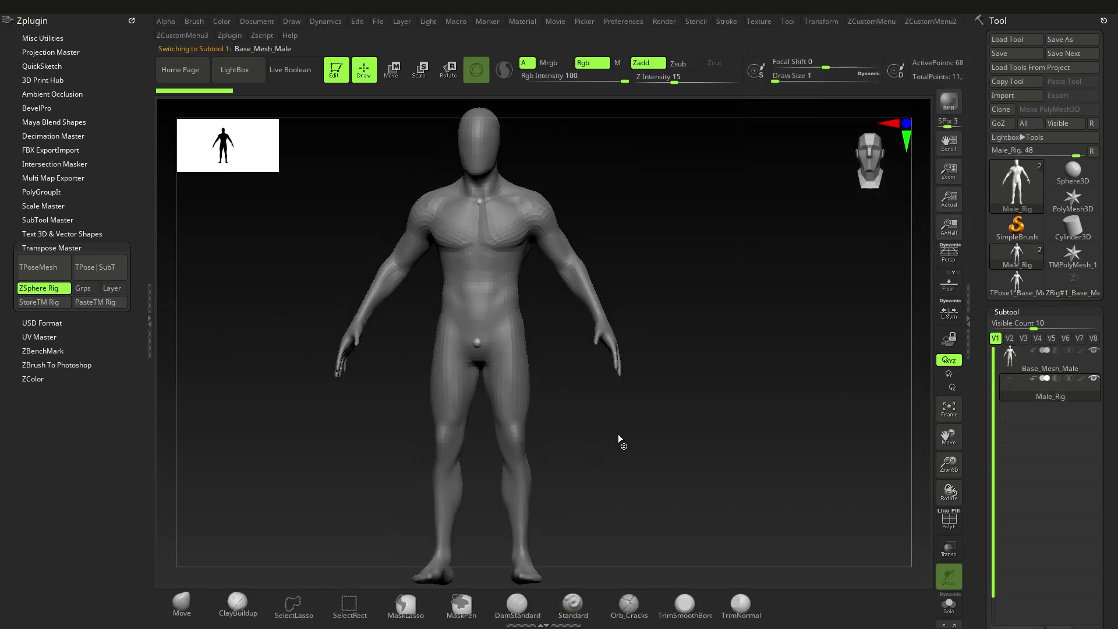
Select the Base_Mesh_Male subtool and examine the transferred pose from the front and side
{"action": "left_click_drag", "start_coordinate": [689, 292], "coordinate": [609, 256]}
{"action": "right_click_drag", "start_coordinate": [541, 259], "coordinate": [572, 256]}
{"action": "left_click", "coordinate": [604, 257], "text": "alt"}
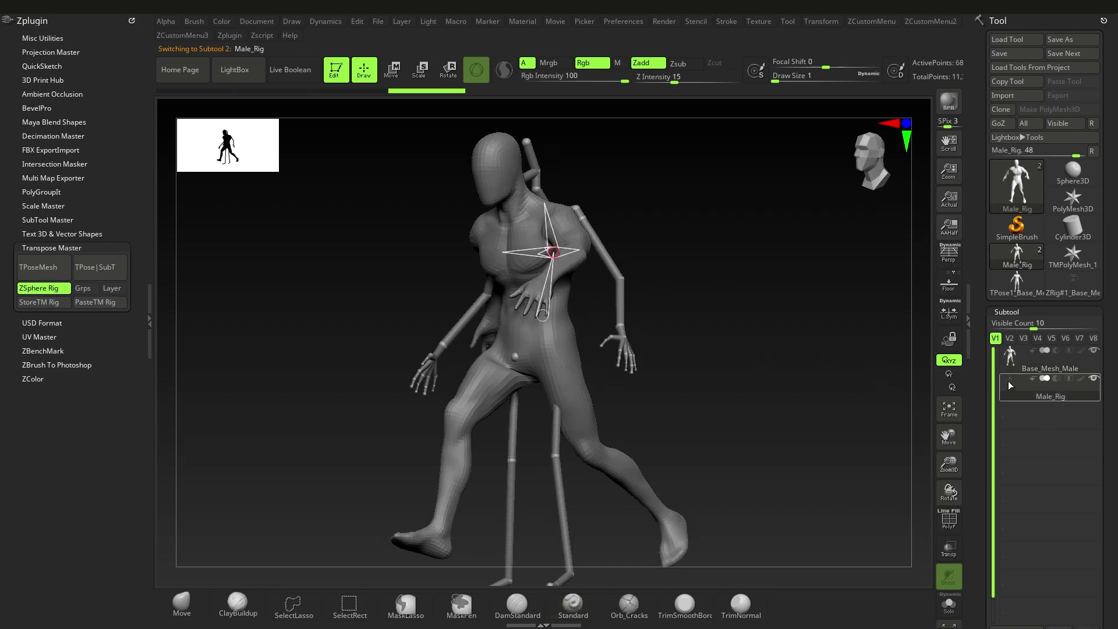
{"action": "left_click", "coordinate": [1046, 361]}
{"action": "left_click_drag", "start_coordinate": [648, 406], "coordinate": [719, 401]}
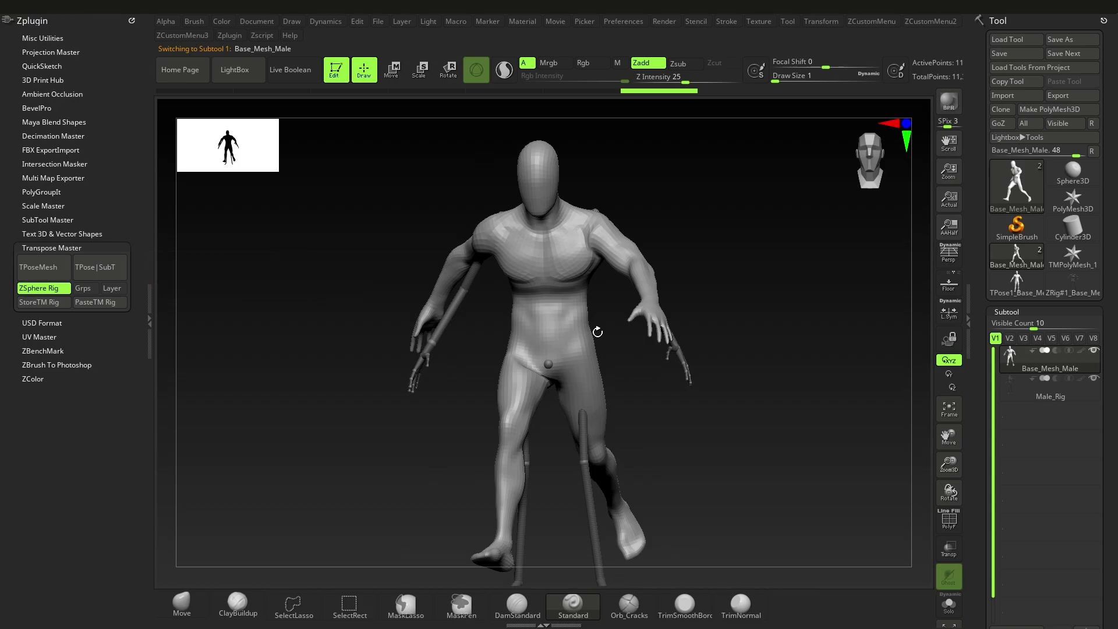
{"action": "left_click_drag", "start_coordinate": [597, 331], "coordinate": [562, 329]}
{"action": "right_click_drag", "start_coordinate": [561, 245], "coordinate": [561, 292], "text": "alt"}
{"action": "right_click_drag", "start_coordinate": [644, 263], "coordinate": [674, 266], "text": "alt"}
{"action": "right_click_drag", "start_coordinate": [674, 266], "coordinate": [655, 303], "text": "ctrl"}
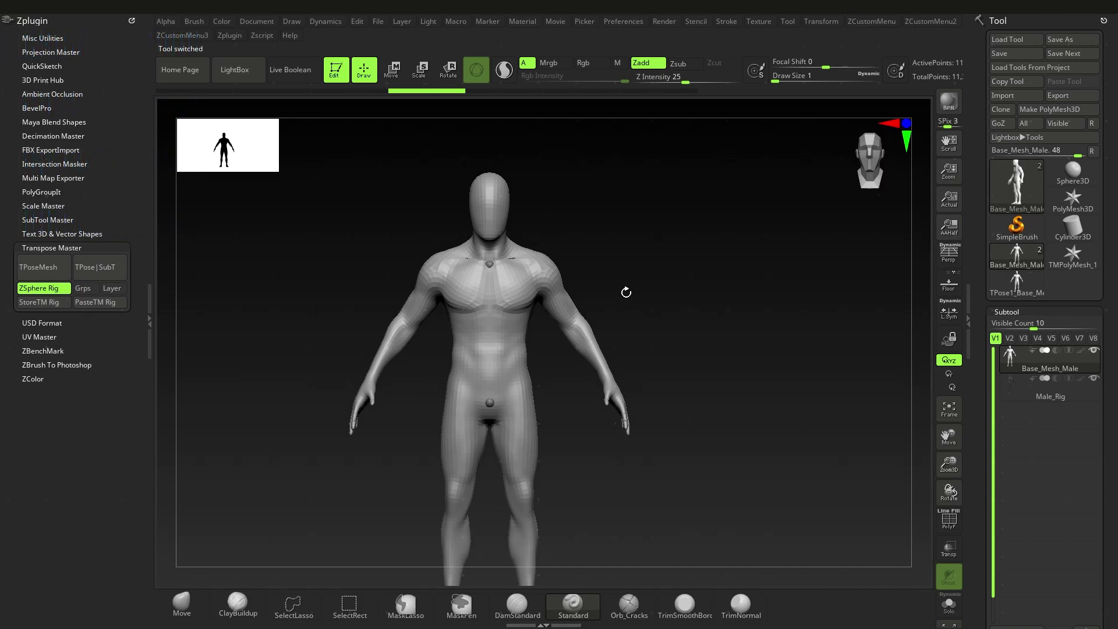
Subdivide the unposed Base_Mesh_Male up to level 3 and delete its lower subdivision levels
{"action": "left_click_drag", "start_coordinate": [656, 324], "coordinate": [667, 306], "text": "alt"}
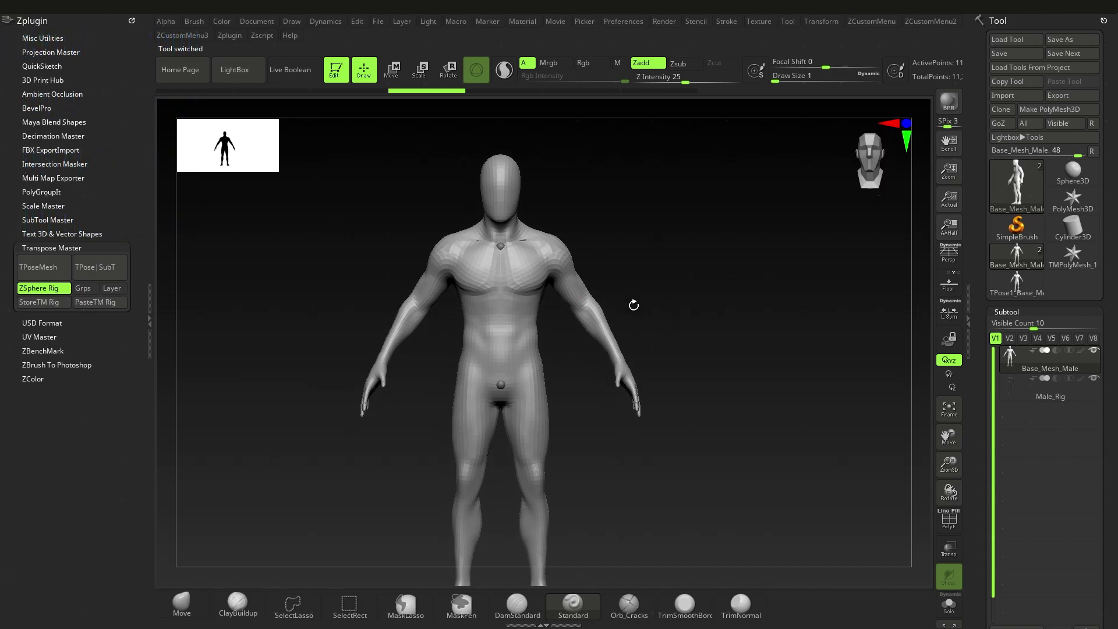
{"action": "key", "text": "ctrl"}
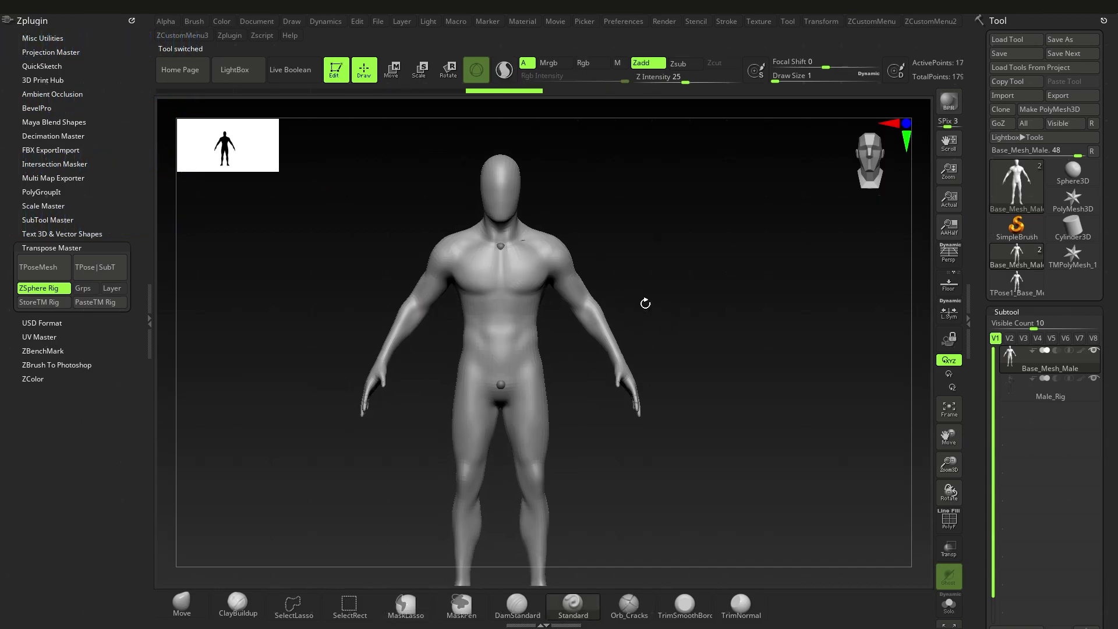
{"action": "left_click", "coordinate": [872, 21]}
{"action": "scroll", "coordinate": [816, 223], "scroll_direction": "down", "scroll_amount": 2}
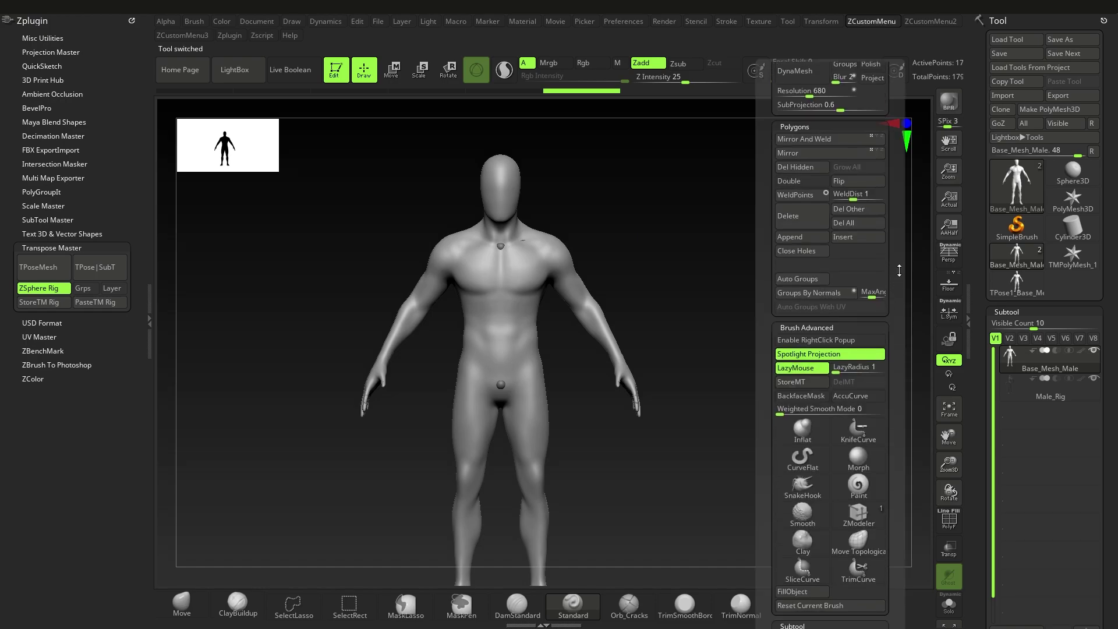
{"action": "left_click_drag", "start_coordinate": [760, 266], "coordinate": [762, 213]}
{"action": "key", "text": "2"}
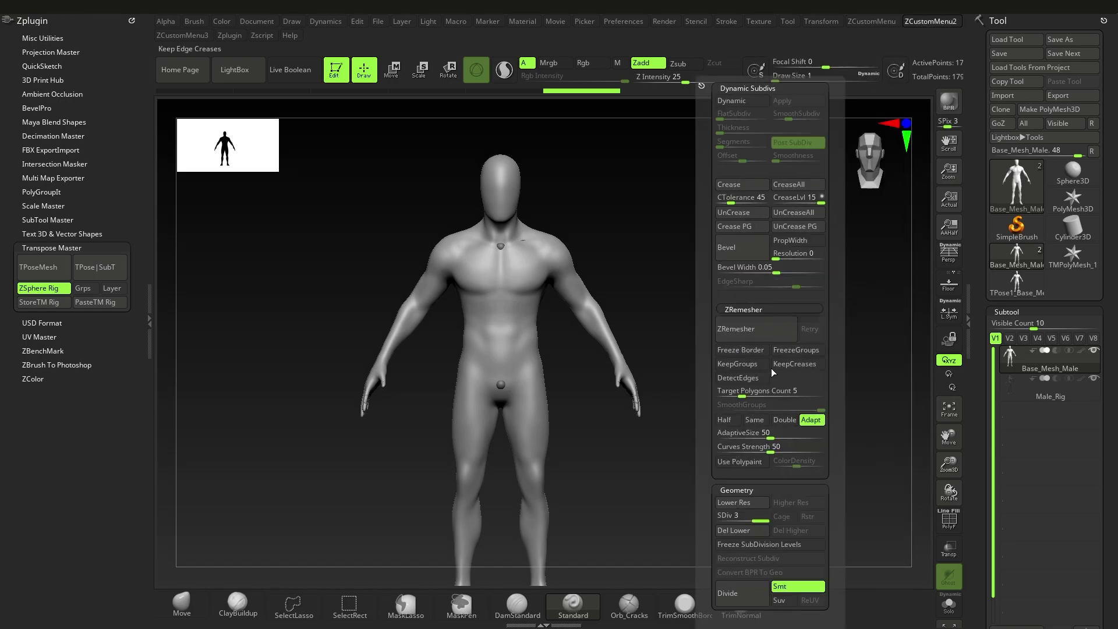
{"action": "left_click", "coordinate": [738, 531]}
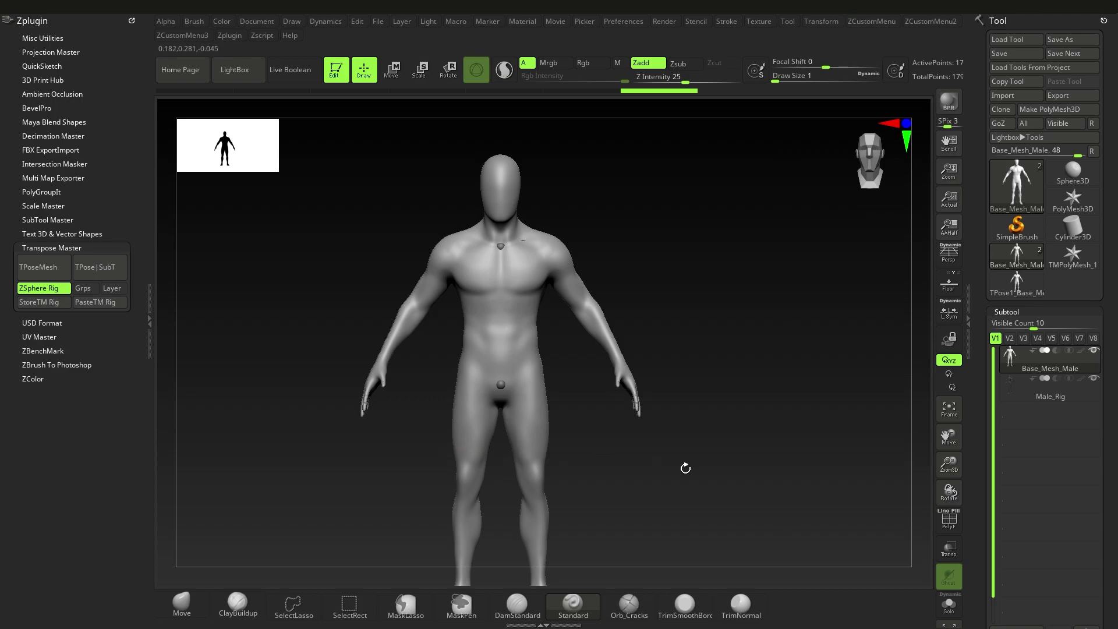
Set the Proxy Pose Reduction Amount to about 0.37 in the body mesh's Geometry settings
{"action": "scroll", "coordinate": [1110, 319], "scroll_direction": "down", "scroll_amount": 5}
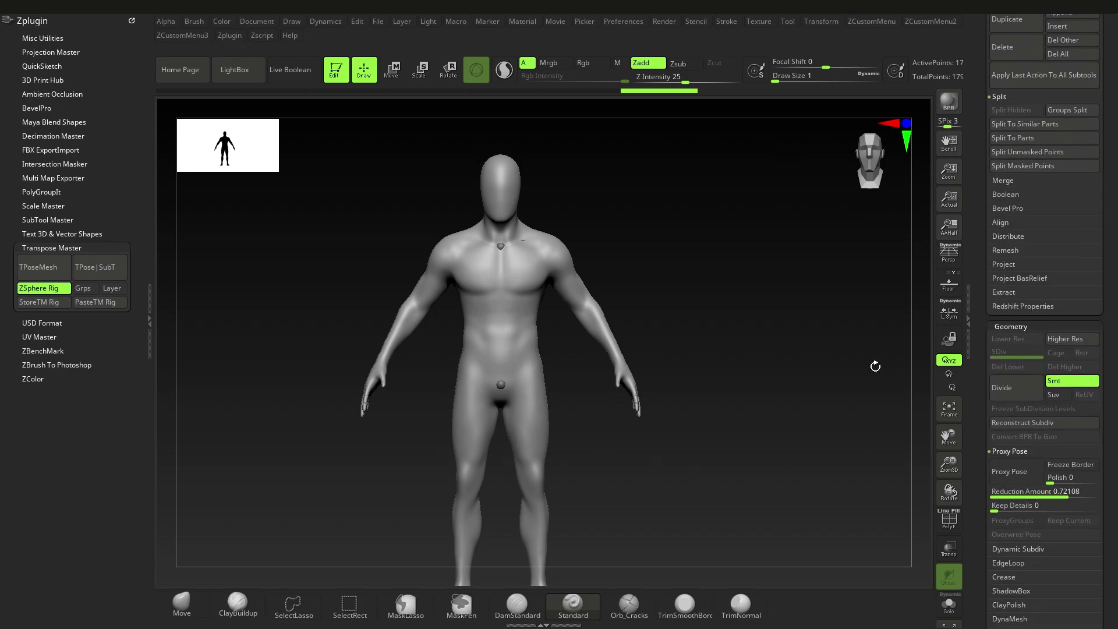
{"action": "mouse_move", "coordinate": [552, 343]}
{"action": "right_mouse_down", "text": "alt"}
{"action": "mouse_move", "coordinate": [564, 367]}
{"action": "mouse_move", "coordinate": [528, 347]}
{"action": "right_mouse_up", "text": "alt"}
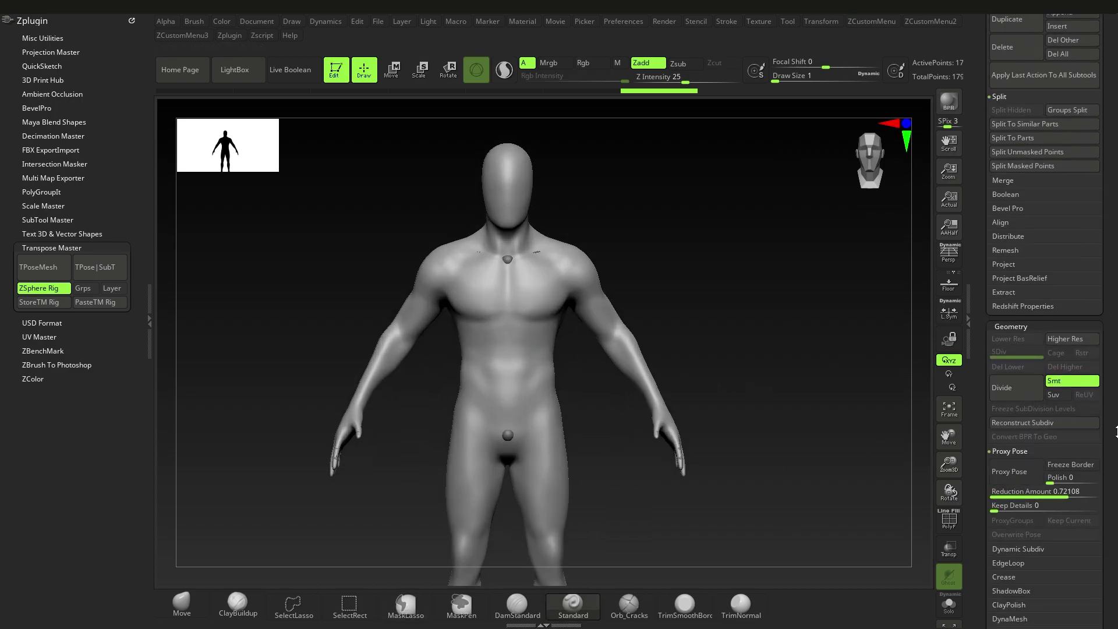
{"action": "left_click_drag", "start_coordinate": [1116, 451], "coordinate": [1116, 427]}
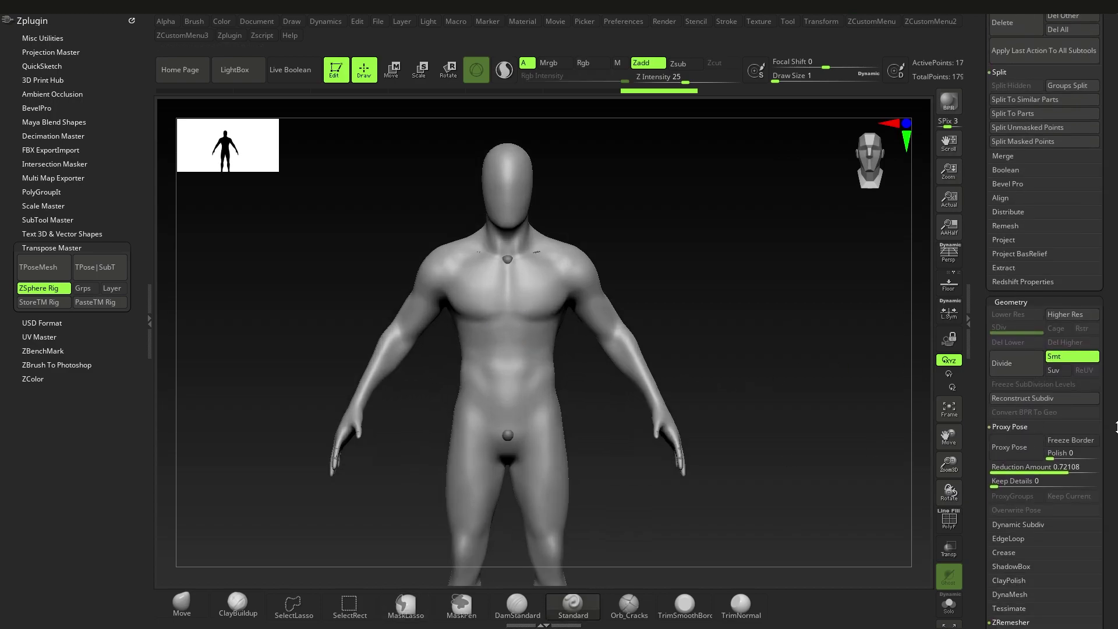
{"action": "left_click", "coordinate": [1023, 468]}
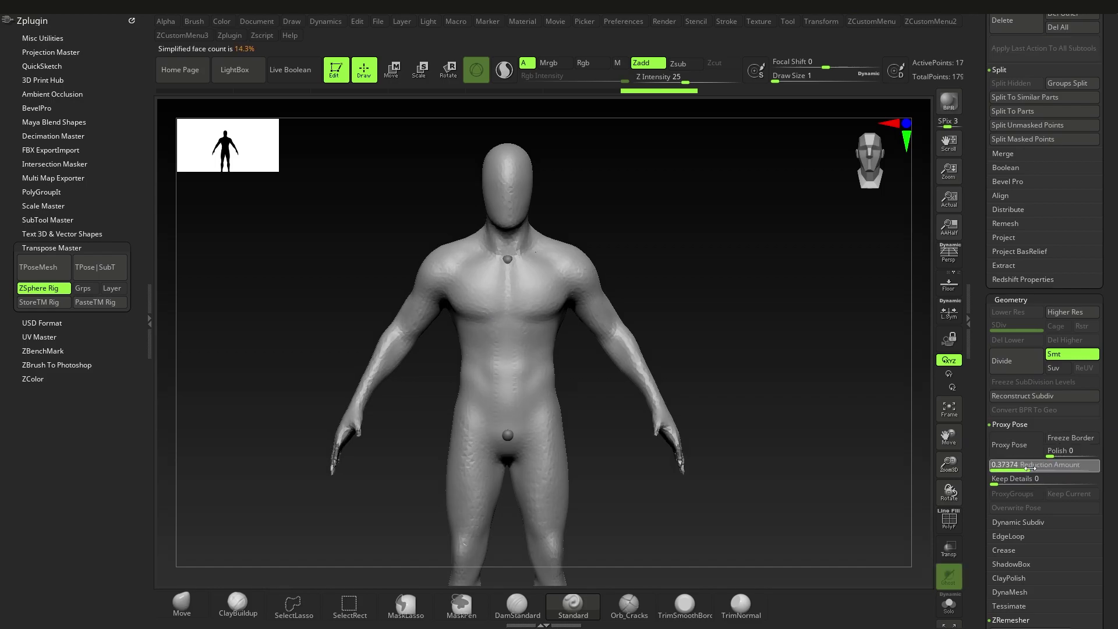
Set the Reduction Amount to about 0.47 and turn on Proxy Pose for the body mesh
{"action": "left_click_drag", "start_coordinate": [1034, 469], "coordinate": [1042, 469]}
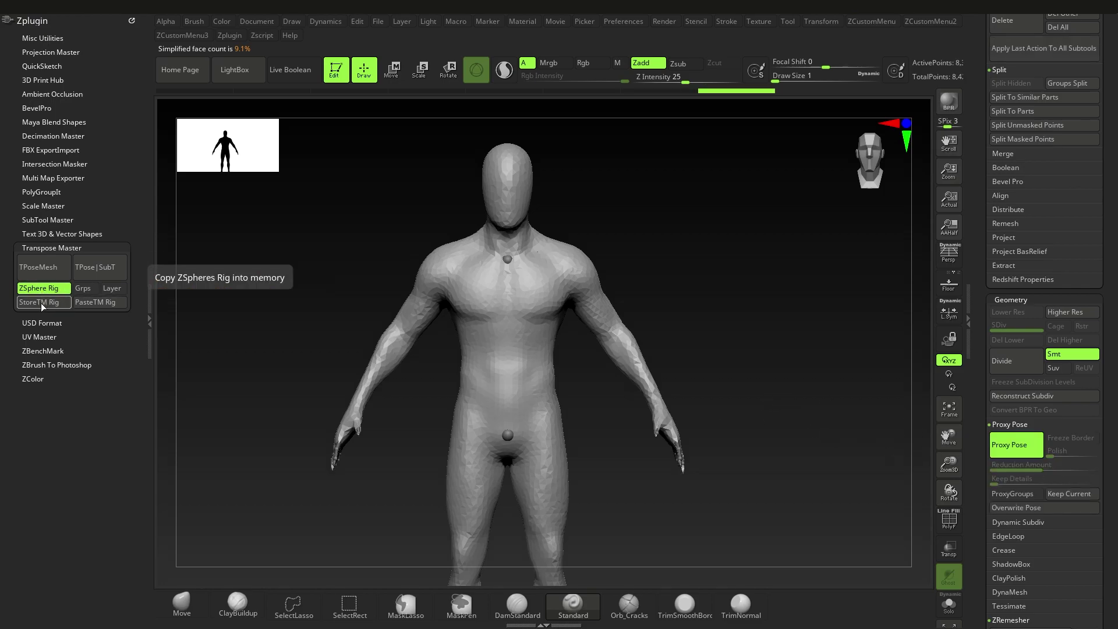
Store the Male_Rig ZSpheres in Transpose Master's memory and make Base_Mesh_Male the active subtool again
{"action": "left_click", "coordinate": [79, 308]}
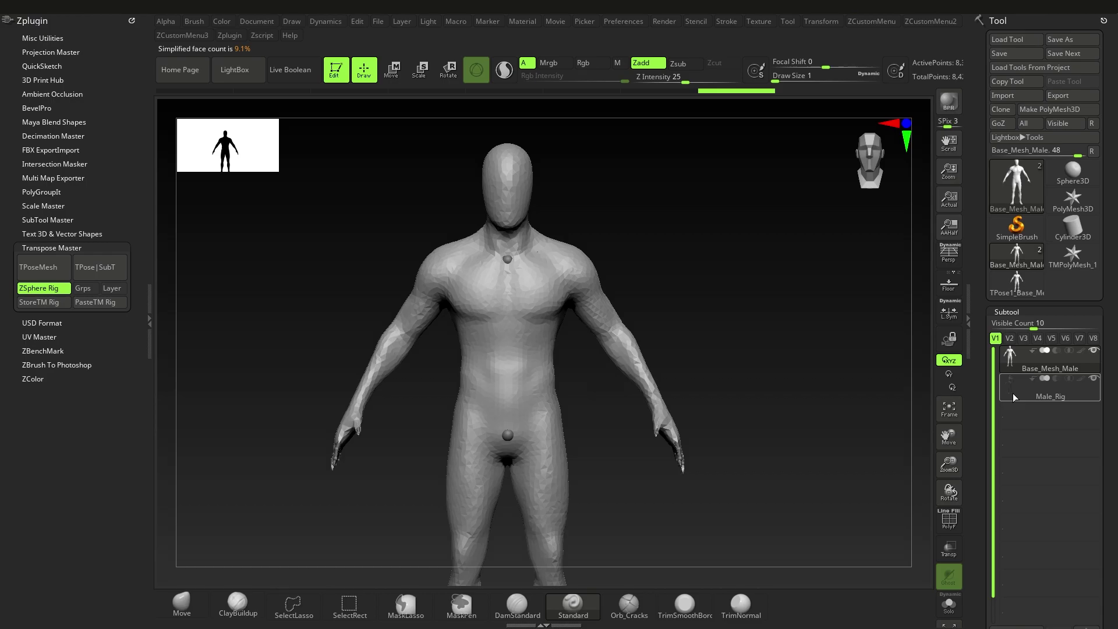
{"action": "left_click", "coordinate": [1014, 398]}
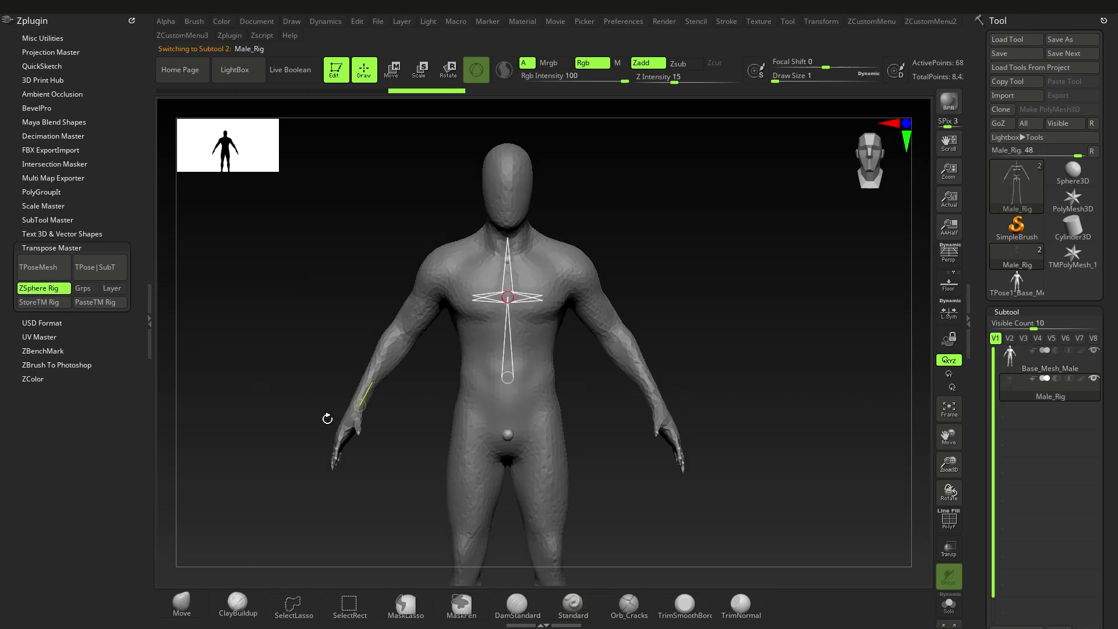
{"action": "left_click", "coordinate": [1009, 366]}
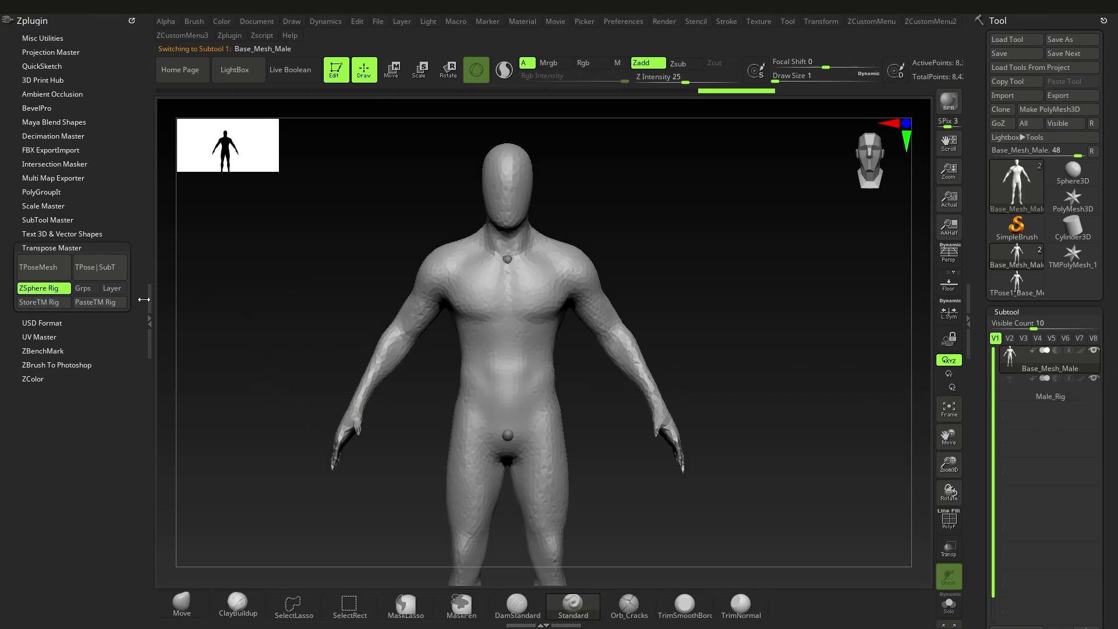
Create a Transpose Master mesh with a ZSphere rig and paste the stored rig into it
{"action": "left_click", "coordinate": [48, 273]}
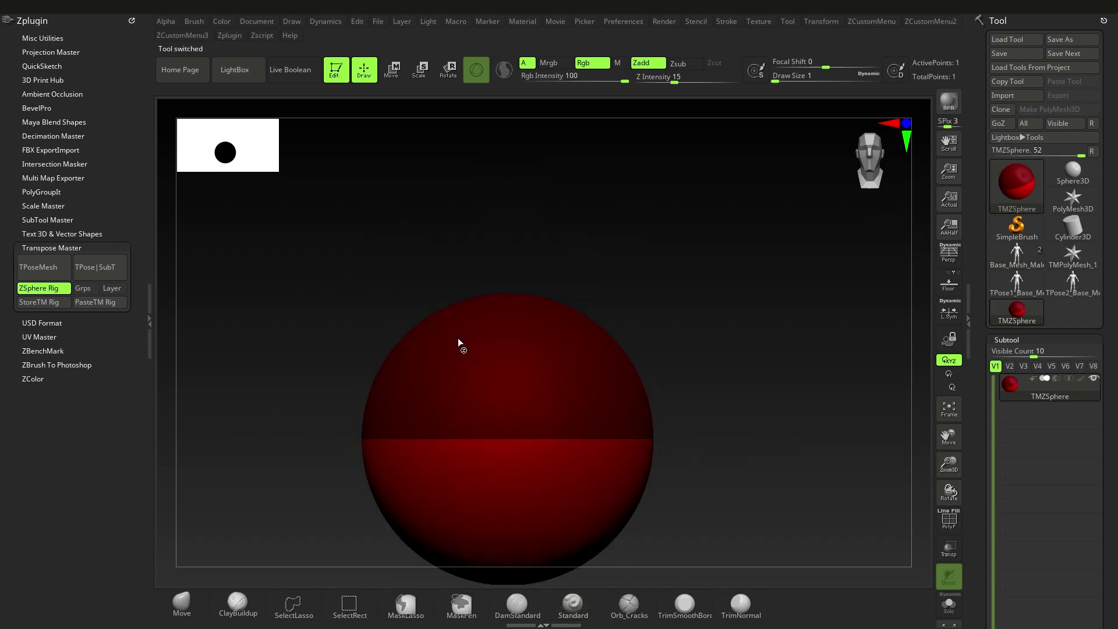
{"action": "left_click", "coordinate": [93, 302]}
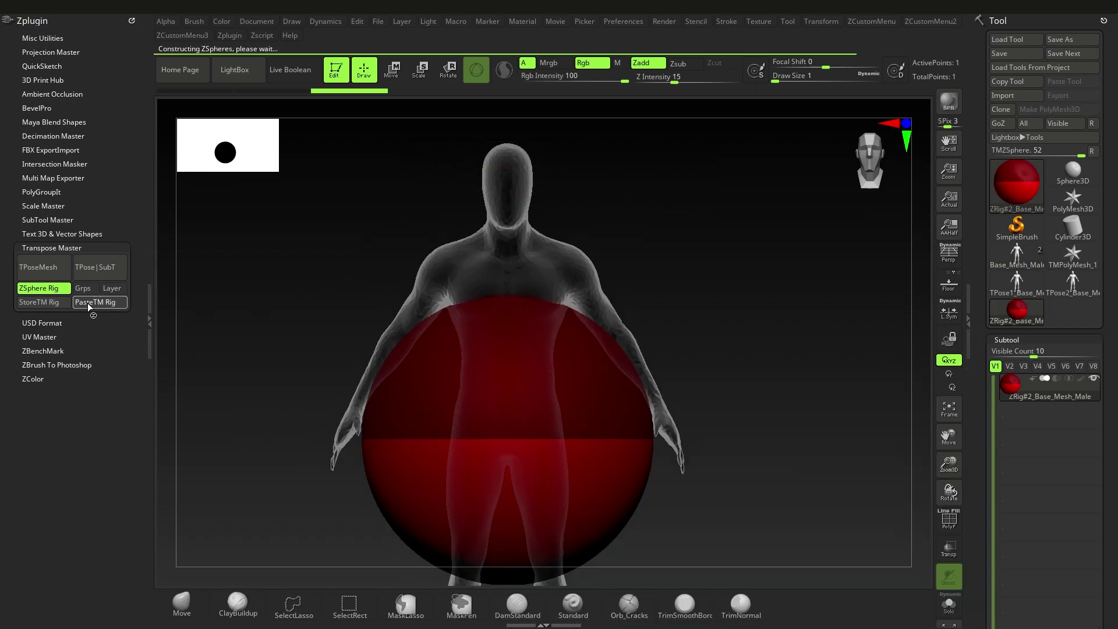
{"action": "left_click_drag", "start_coordinate": [703, 347], "coordinate": [687, 377]}
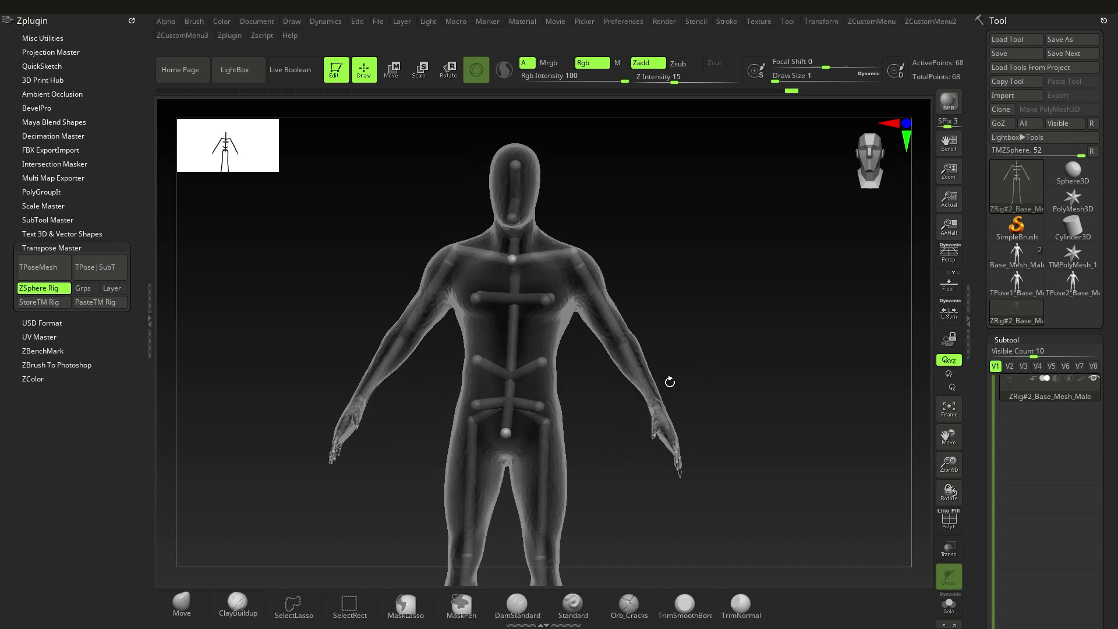
Bind the proxy mesh to the pasted rig and rotate its limbs into a wide striding pose
{"action": "left_click_drag", "start_coordinate": [1114, 407], "coordinate": [1111, 281]}
{"action": "left_click", "coordinate": [1013, 325]}
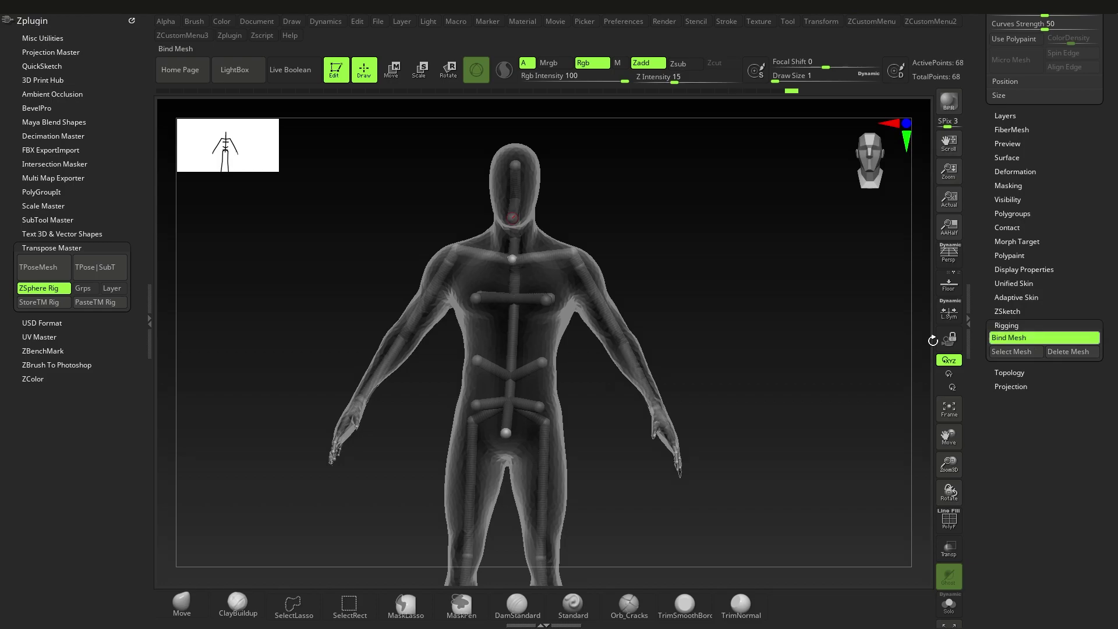
{"action": "left_click_drag", "start_coordinate": [338, 304], "coordinate": [379, 117]}
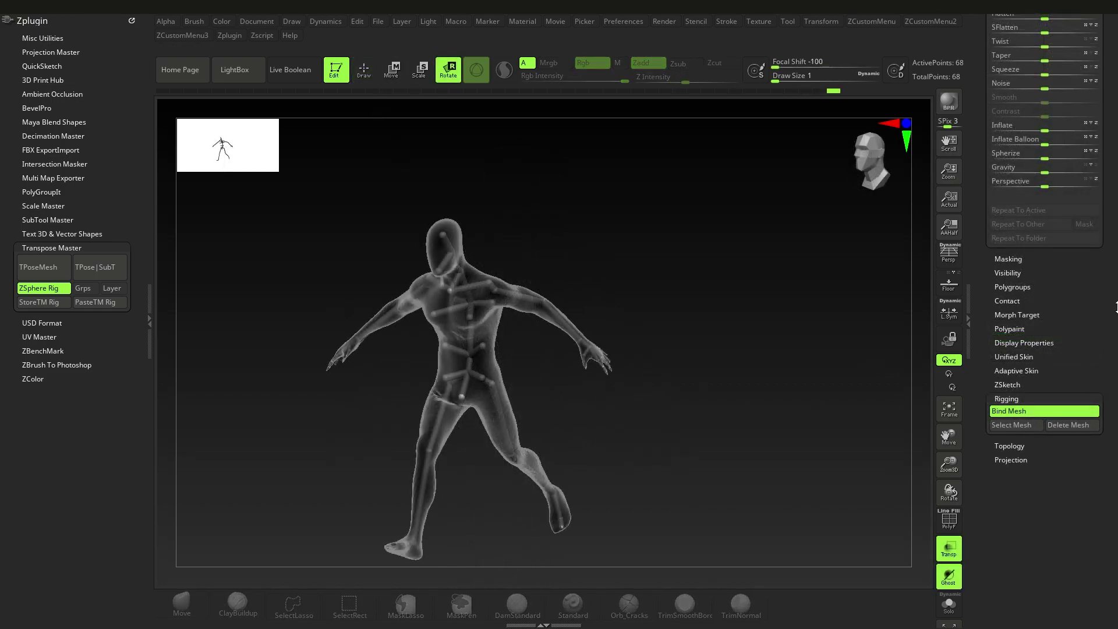
Transfer the rig's pose back to the subtools and turn off Proxy Pose to restore the dense posed body
{"action": "scroll", "coordinate": [1117, 301], "scroll_direction": "up", "scroll_amount": 5}
{"action": "left_click", "coordinate": [115, 270]}
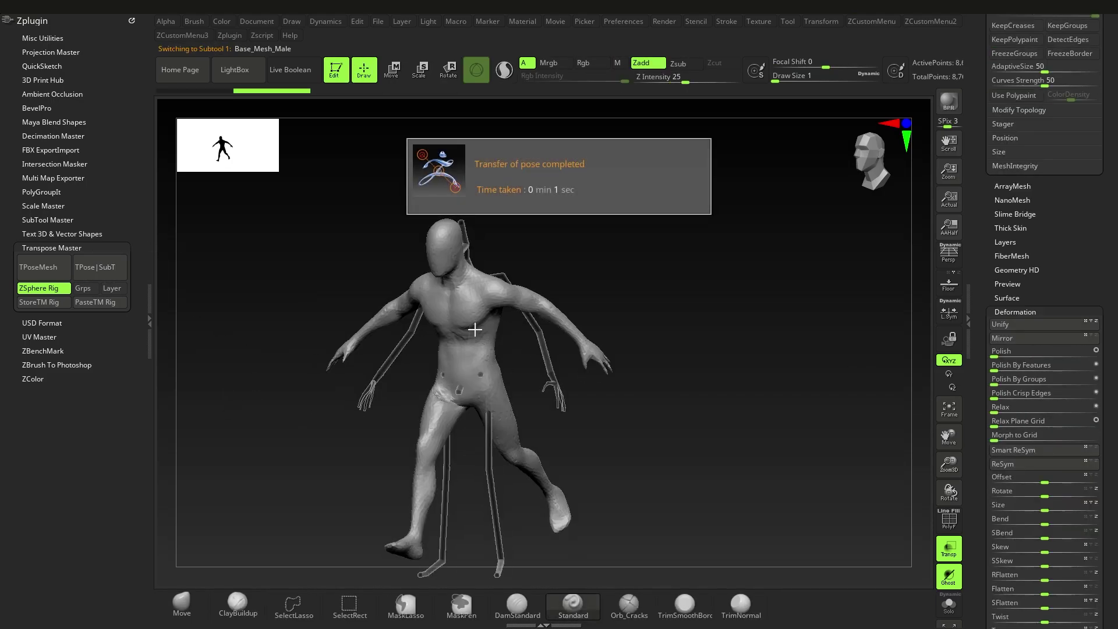
{"action": "scroll", "coordinate": [1114, 399], "scroll_direction": "up", "scroll_amount": 10}
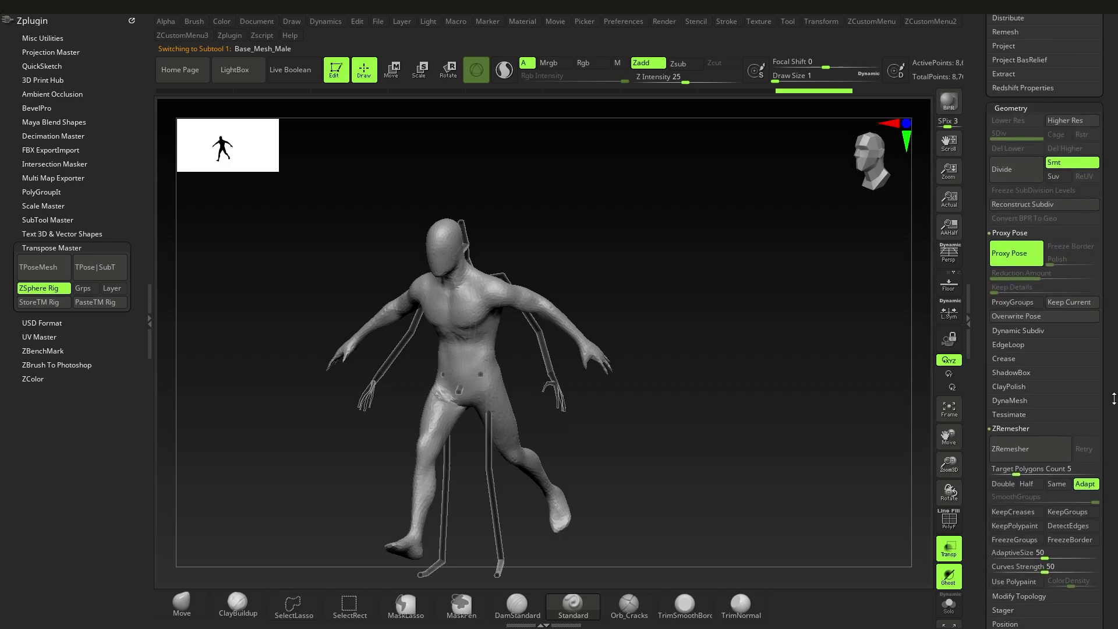
{"action": "left_click", "coordinate": [1028, 264]}
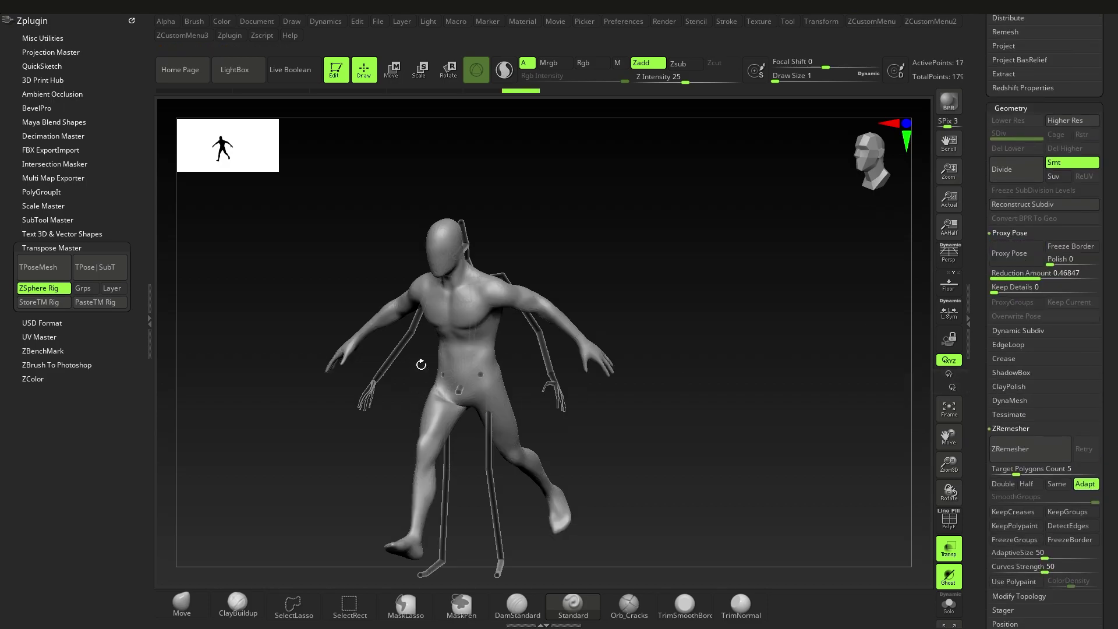
{"action": "right_click_drag", "start_coordinate": [490, 360], "coordinate": [468, 404], "text": "ctrl"}
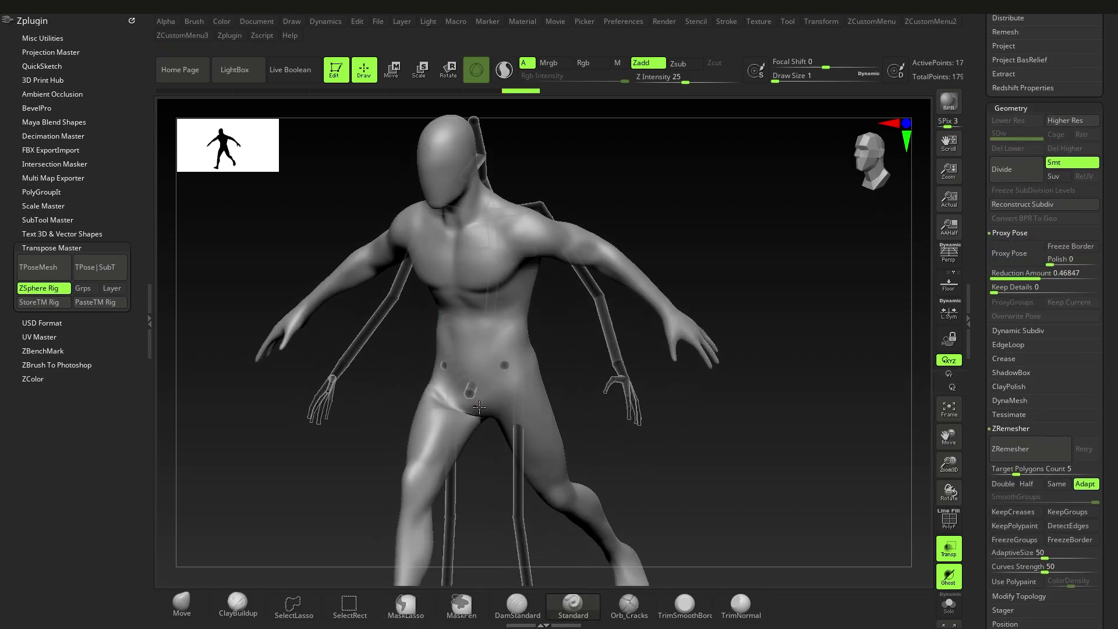
{"action": "right_click_drag", "start_coordinate": [466, 448], "coordinate": [466, 433]}
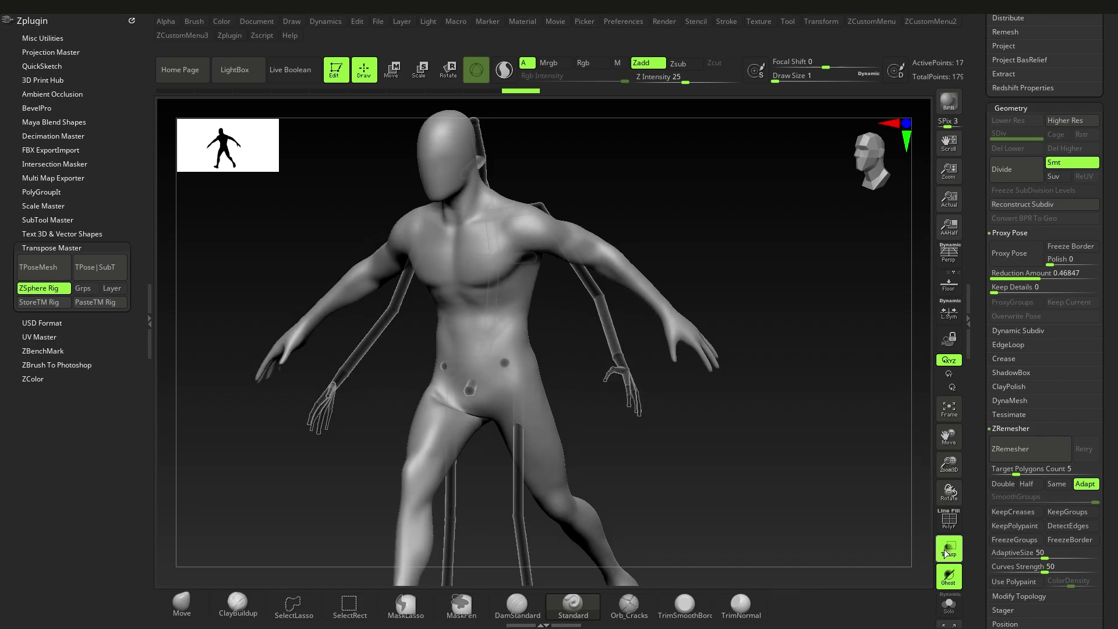
Isolate the posed body mesh with Solo and set the brush Draw Size to about 33
{"action": "left_click", "coordinate": [949, 604]}
{"action": "key", "text": "s"}
{"action": "left_click_drag", "start_coordinate": [489, 379], "coordinate": [498, 379]}
{"action": "right_click_drag", "start_coordinate": [517, 388], "coordinate": [521, 417], "text": "ctrl"}
{"action": "key", "text": "s"}
{"action": "left_click_drag", "start_coordinate": [510, 413], "coordinate": [519, 415]}
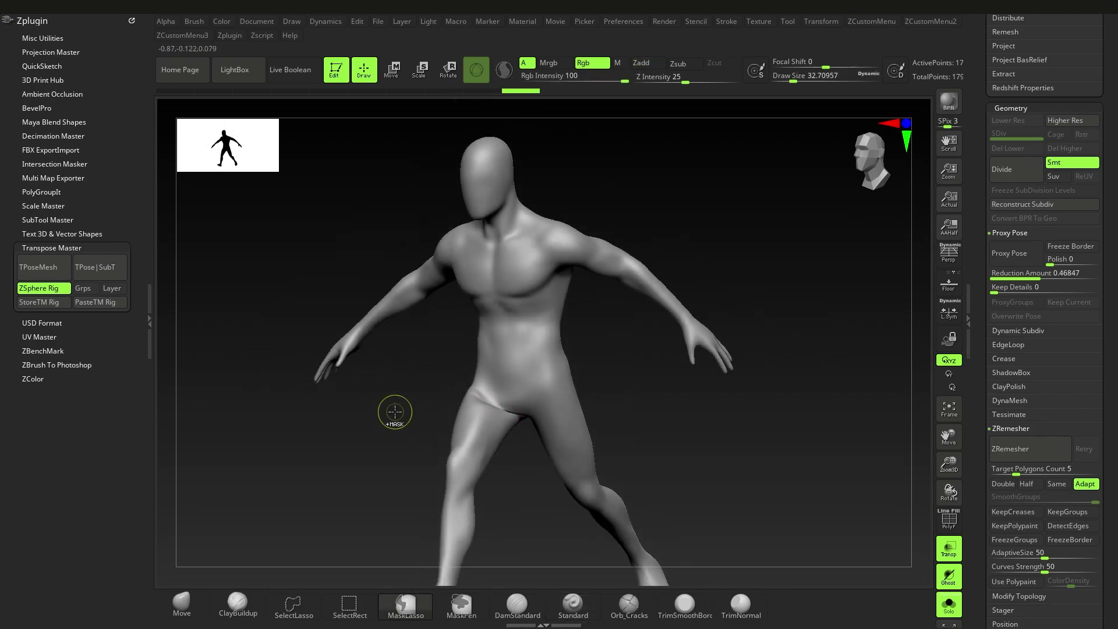
{"action": "left_click_drag", "start_coordinate": [396, 426], "coordinate": [406, 407]}
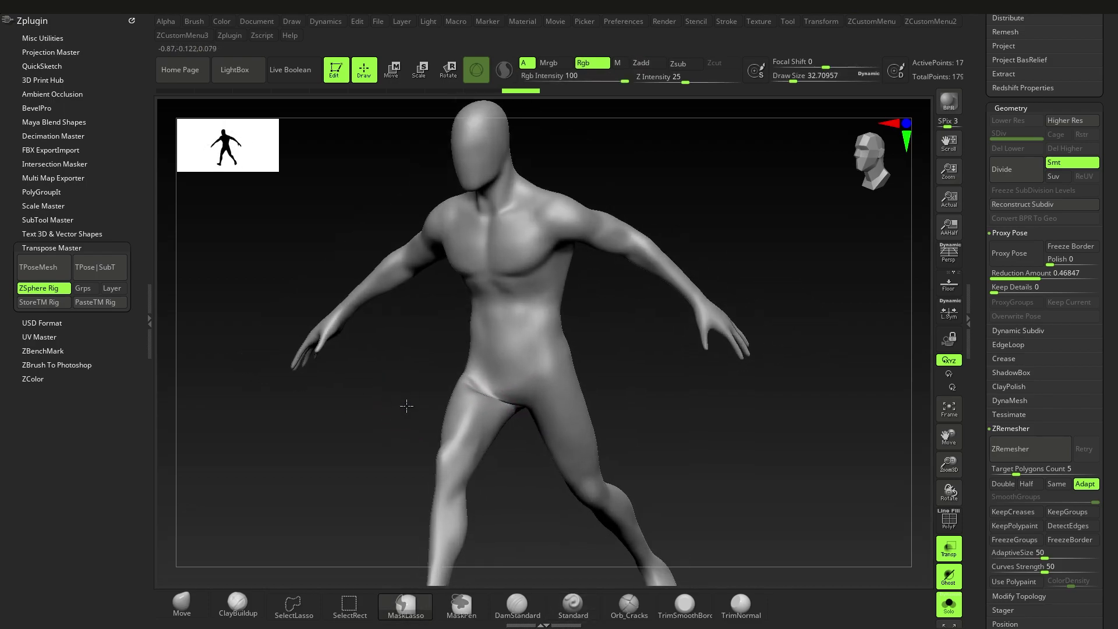
Set the smoothing intensity to 13 and soften the crease where the forward thigh meets the pelvis
{"action": "key", "text": "b"}
{"action": "key", "text": "c"}
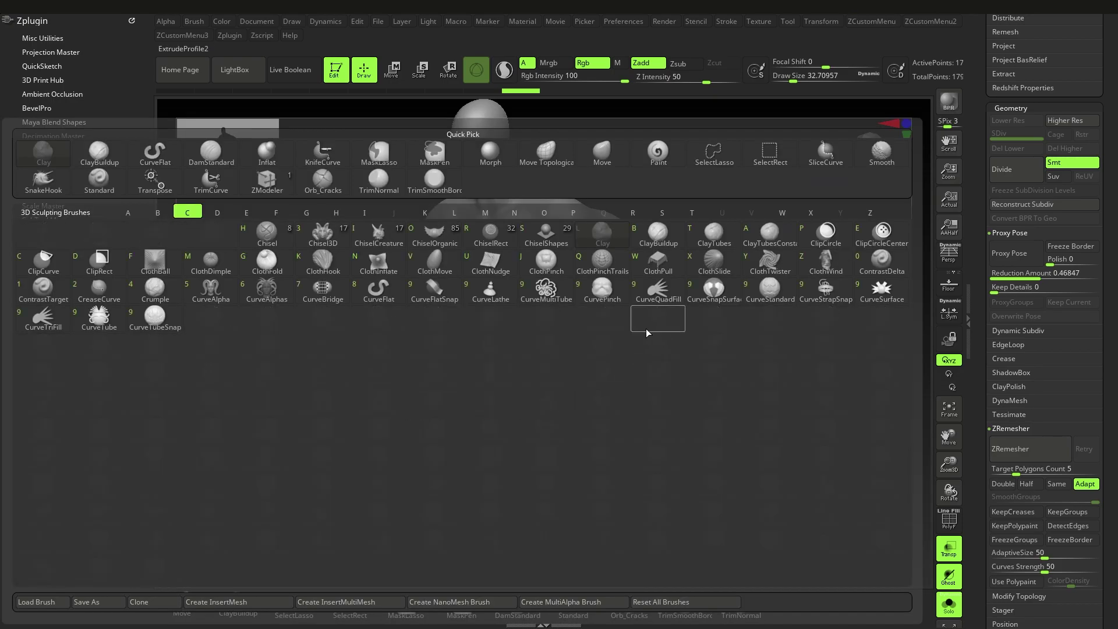
{"action": "key", "text": "Escape"}
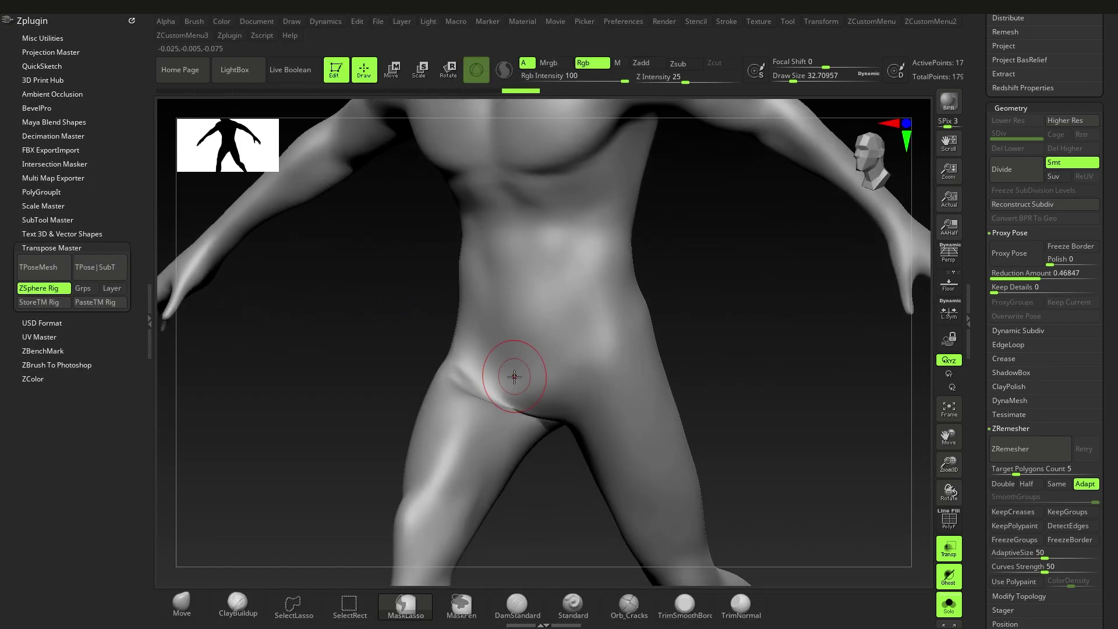
{"action": "key", "text": "space"}
{"action": "left_click_drag", "start_coordinate": [523, 447], "coordinate": [530, 448]}
{"action": "left_click_drag", "start_coordinate": [467, 373], "coordinate": [484, 397]}
{"action": "right_click_drag", "start_coordinate": [505, 400], "coordinate": [485, 397]}
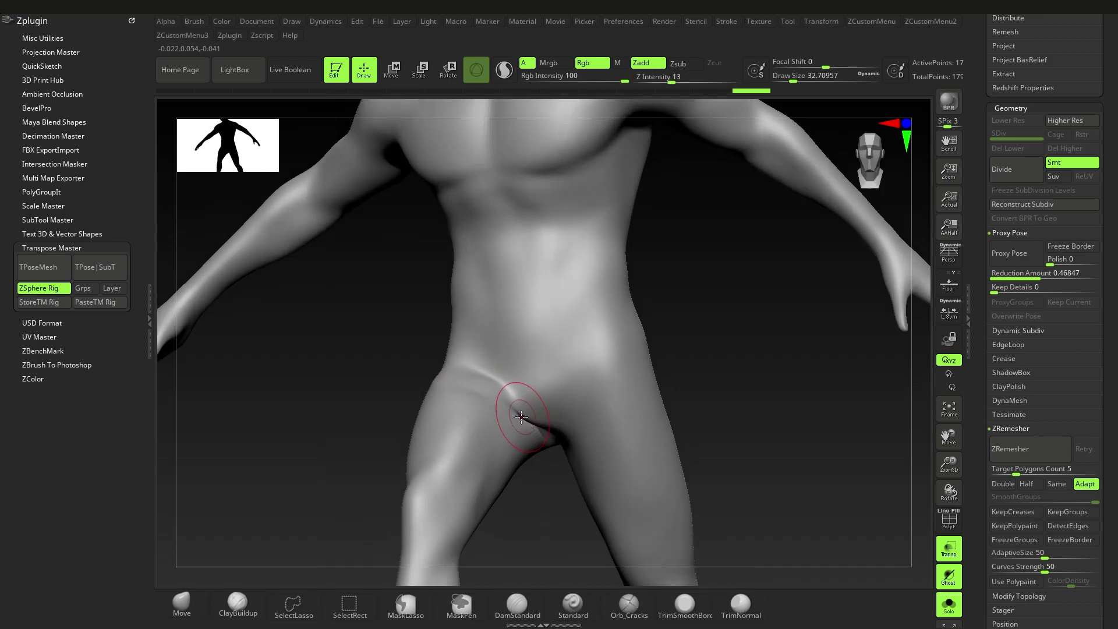
{"action": "right_click_drag", "start_coordinate": [527, 416], "coordinate": [535, 392], "text": "ctrl"}
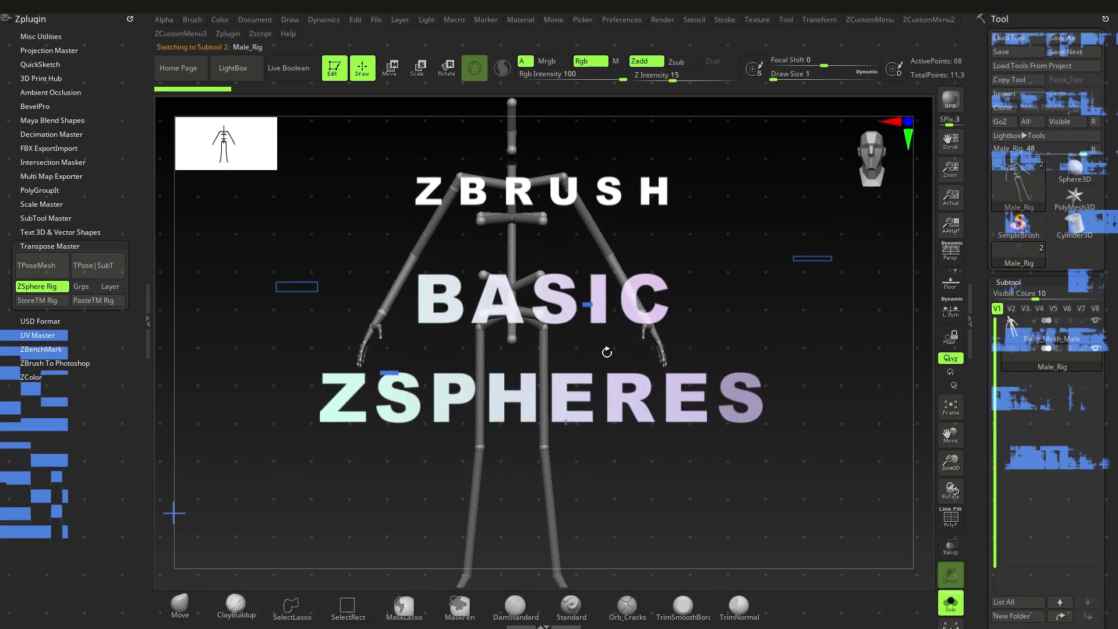
Try moving the upper arm and spine segments of Male_Rig in Move mode, undoing each change
{"action": "right_click_drag", "start_coordinate": [607, 352], "coordinate": [571, 327], "text": "ctrl"}
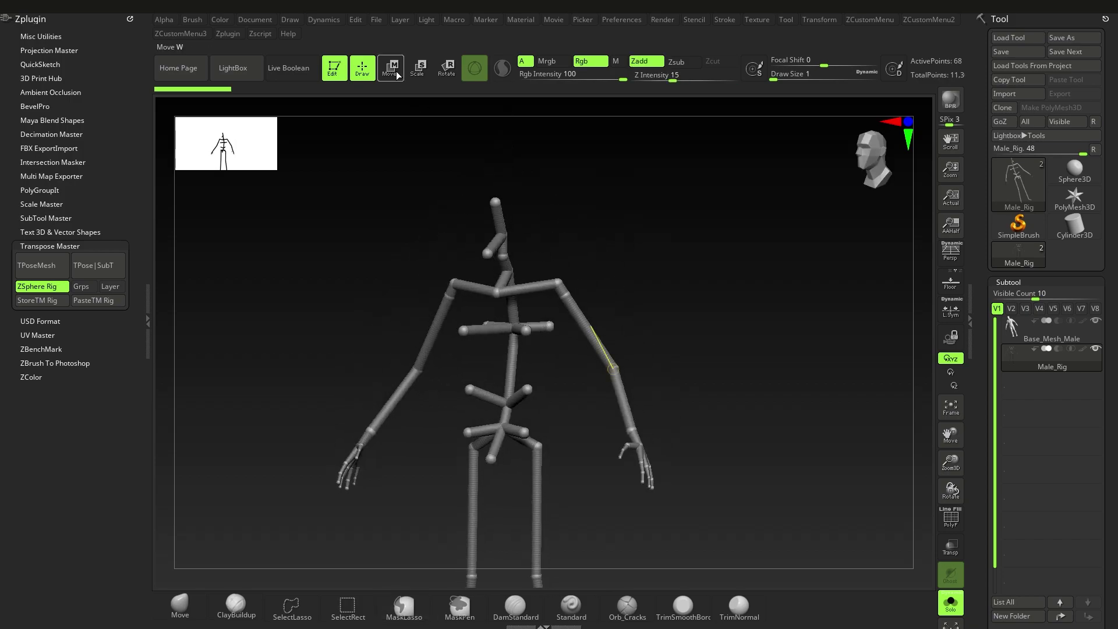
{"action": "left_click", "coordinate": [391, 67]}
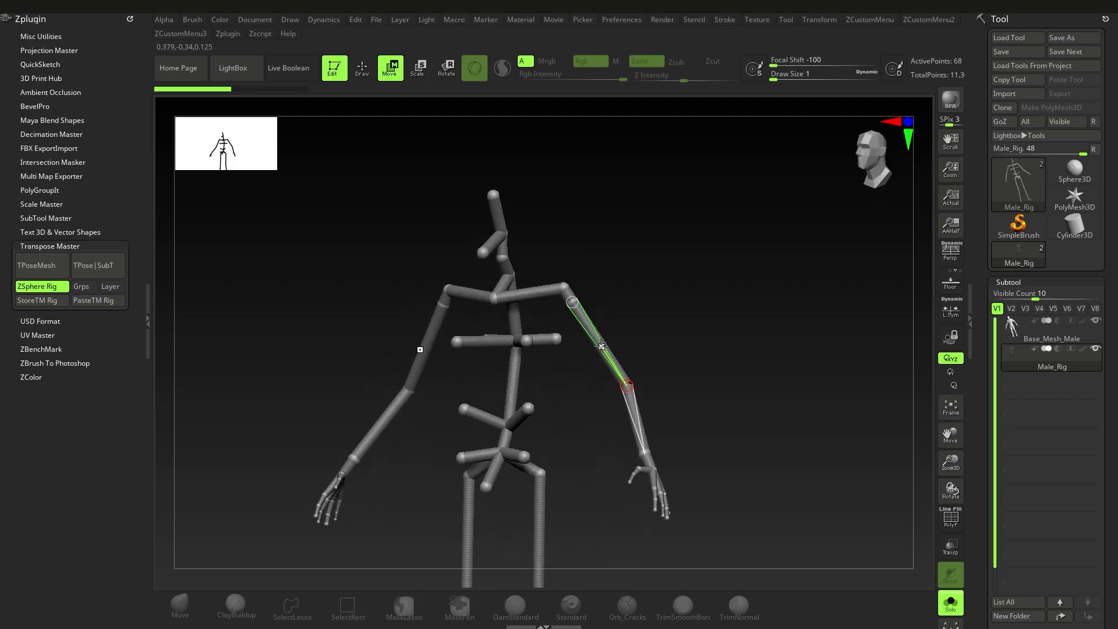
{"action": "left_click_drag", "start_coordinate": [601, 346], "coordinate": [637, 325]}
{"action": "key", "text": "ctrl+z"}
{"action": "key", "text": "ctrl+z"}
{"action": "left_click_drag", "start_coordinate": [595, 339], "coordinate": [615, 330]}
{"action": "key", "text": "ctrl+z"}
{"action": "left_click_drag", "start_coordinate": [513, 398], "coordinate": [516, 371]}
{"action": "key", "text": "ctrl+z"}
Examine the hip and leg chains of Male_Rig from several angles
{"action": "mouse_move", "coordinate": [543, 408]}
{"action": "right_mouse_down", "text": "alt"}
{"action": "mouse_move", "coordinate": [536, 350]}
{"action": "mouse_move", "coordinate": [527, 347]}
{"action": "mouse_move", "coordinate": [561, 437]}
{"action": "right_mouse_up", "text": "alt"}
{"action": "right_click_drag", "start_coordinate": [561, 436], "coordinate": [559, 366], "text": "alt"}
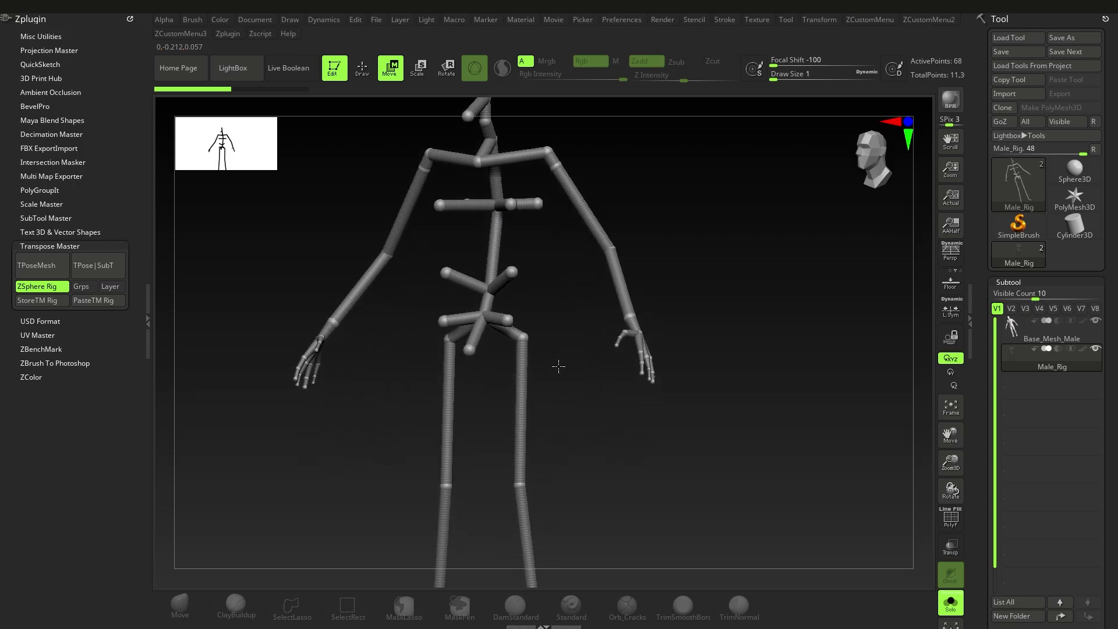
{"action": "left_click_drag", "start_coordinate": [559, 365], "coordinate": [550, 385]}
{"action": "right_click_drag", "start_coordinate": [553, 309], "coordinate": [548, 331], "text": "alt"}
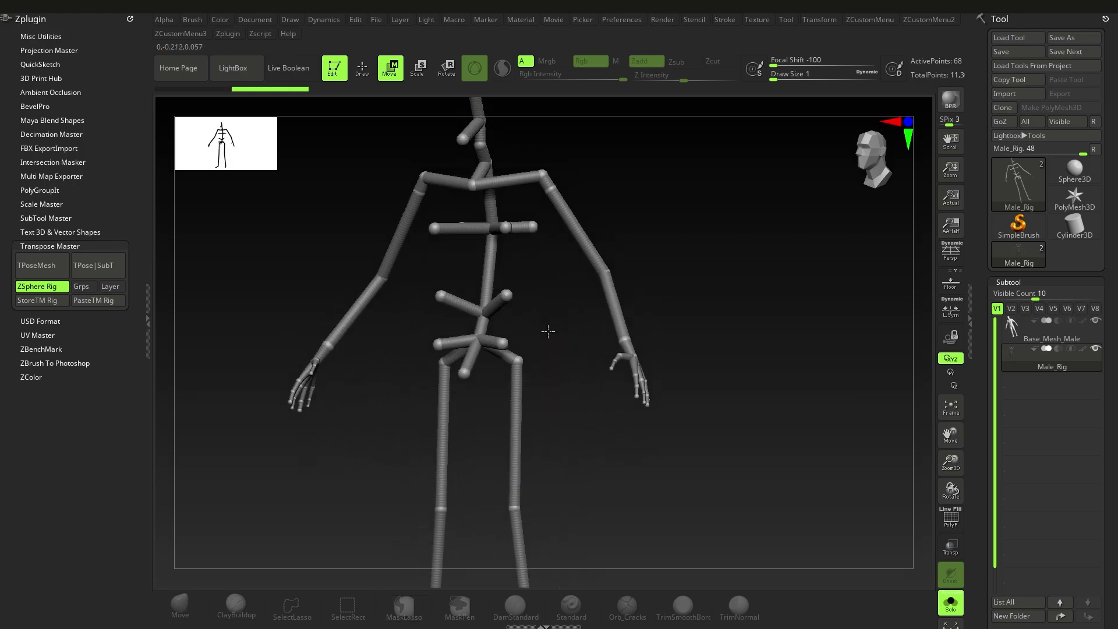
{"action": "right_click_drag", "start_coordinate": [559, 376], "coordinate": [562, 374], "text": "ctrl"}
{"action": "right_click_drag", "start_coordinate": [562, 374], "coordinate": [566, 345], "text": "alt"}
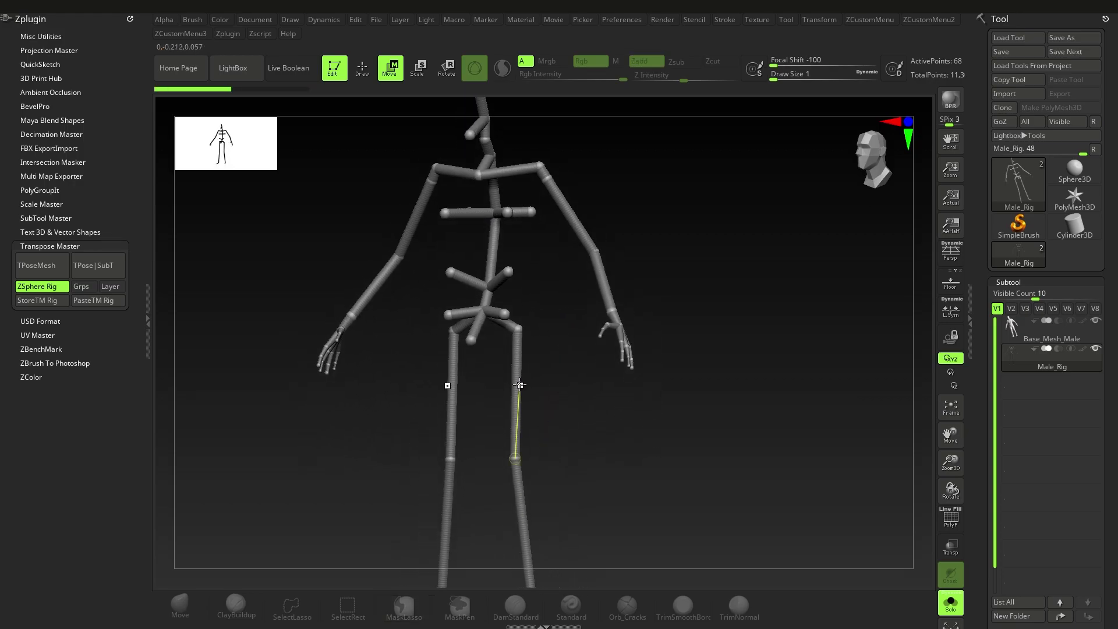
{"action": "right_click_drag", "start_coordinate": [527, 393], "coordinate": [523, 333], "text": "alt"}
{"action": "left_click_drag", "start_coordinate": [521, 337], "coordinate": [509, 343]}
Switch to Scale mode, reselect the Male_Rig subtool and examine the whole rig from the front
{"action": "key", "text": "e"}
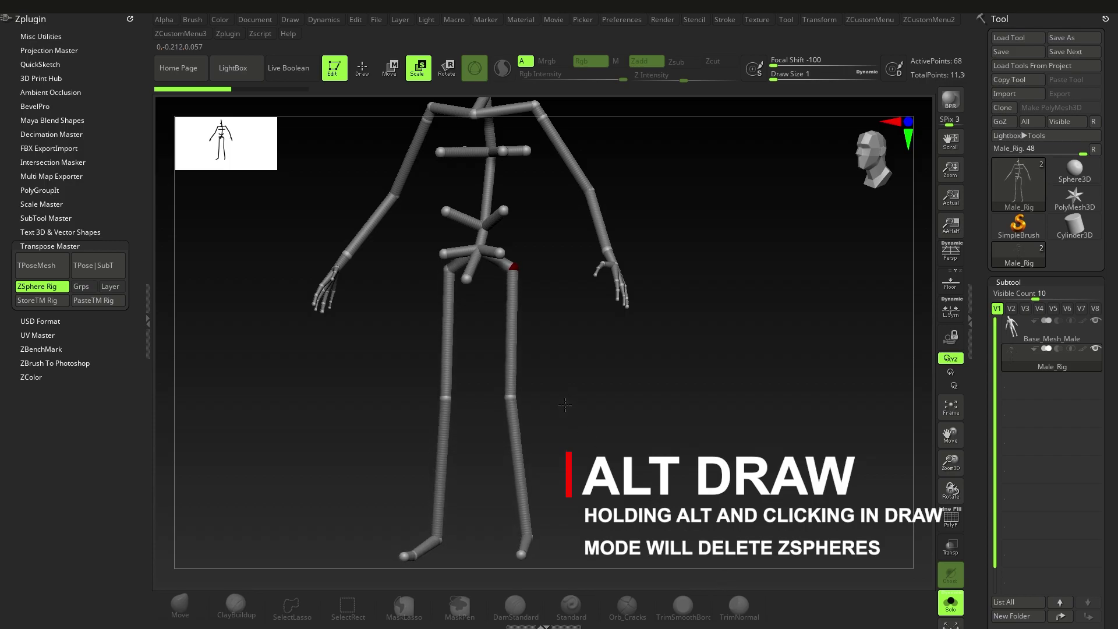
{"action": "left_click", "coordinate": [1014, 329]}
{"action": "left_click", "coordinate": [533, 362], "text": "alt"}
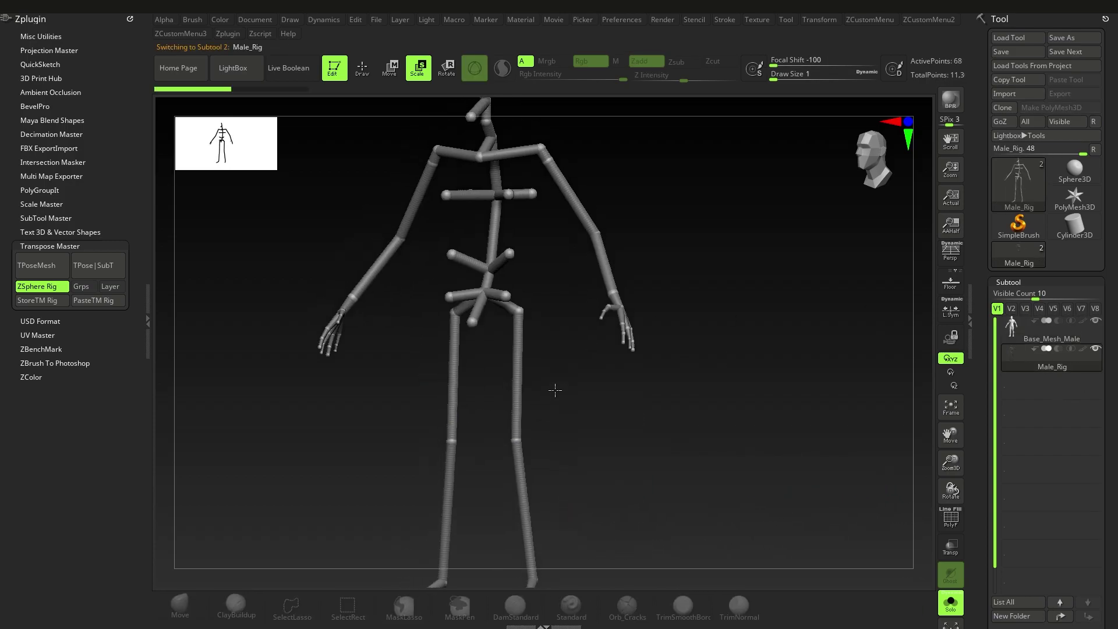
{"action": "mouse_move", "coordinate": [564, 371]}
{"action": "left_mouse_down"}
{"action": "mouse_move", "coordinate": [547, 379]}
{"action": "mouse_move", "coordinate": [564, 355]}
{"action": "mouse_move", "coordinate": [555, 379]}
{"action": "left_mouse_up"}
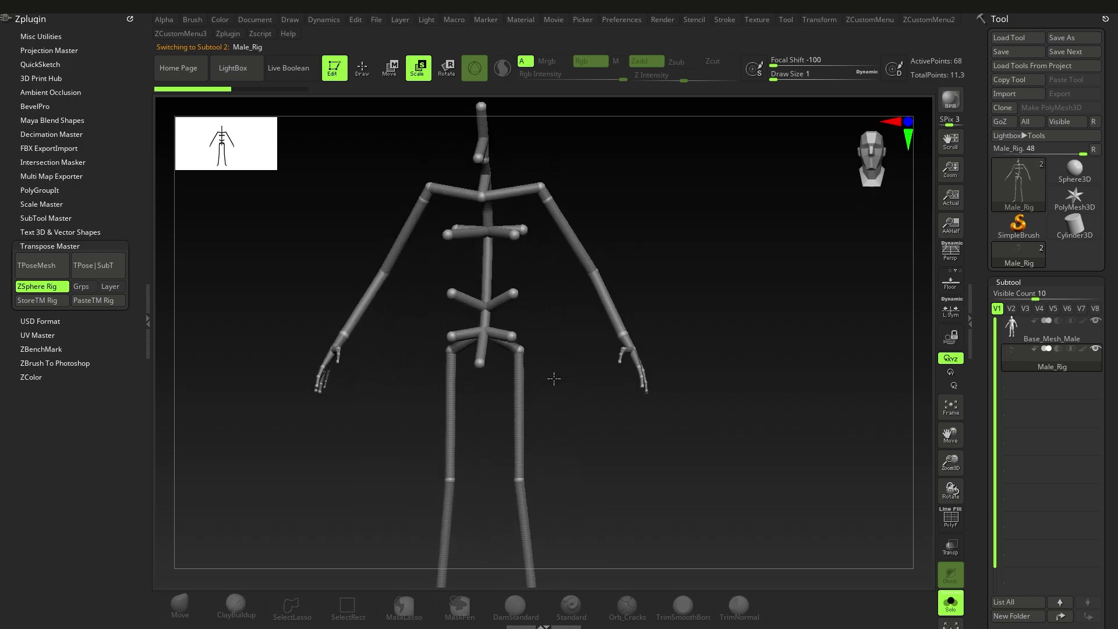
{"action": "left_click_drag", "start_coordinate": [545, 337], "coordinate": [556, 307]}
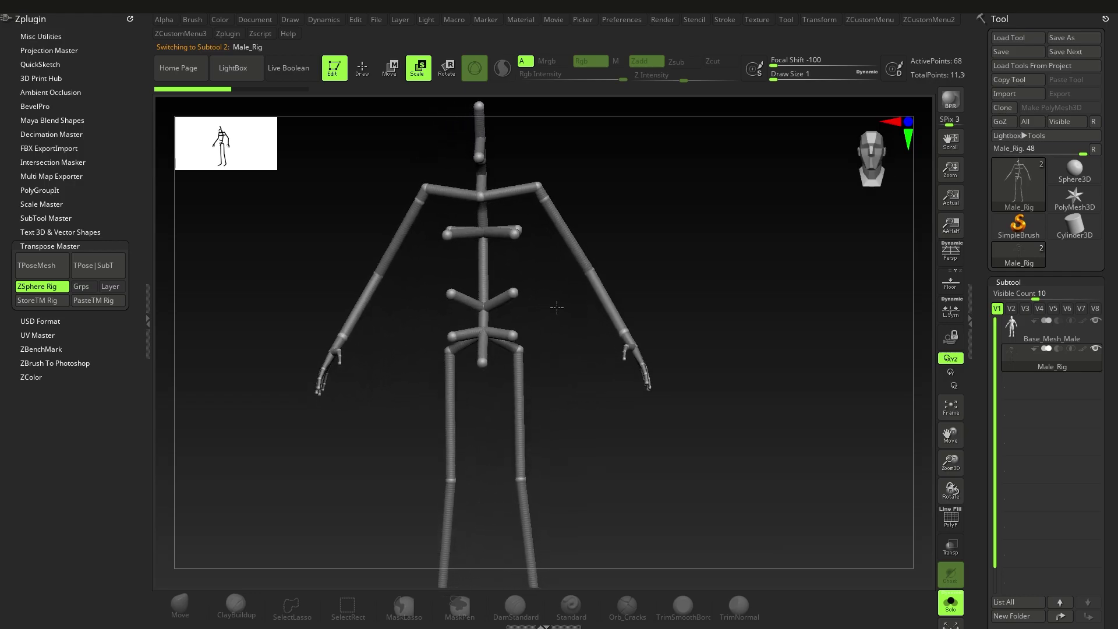
{"action": "right_click_drag", "start_coordinate": [609, 320], "coordinate": [640, 372], "text": "ctrl"}
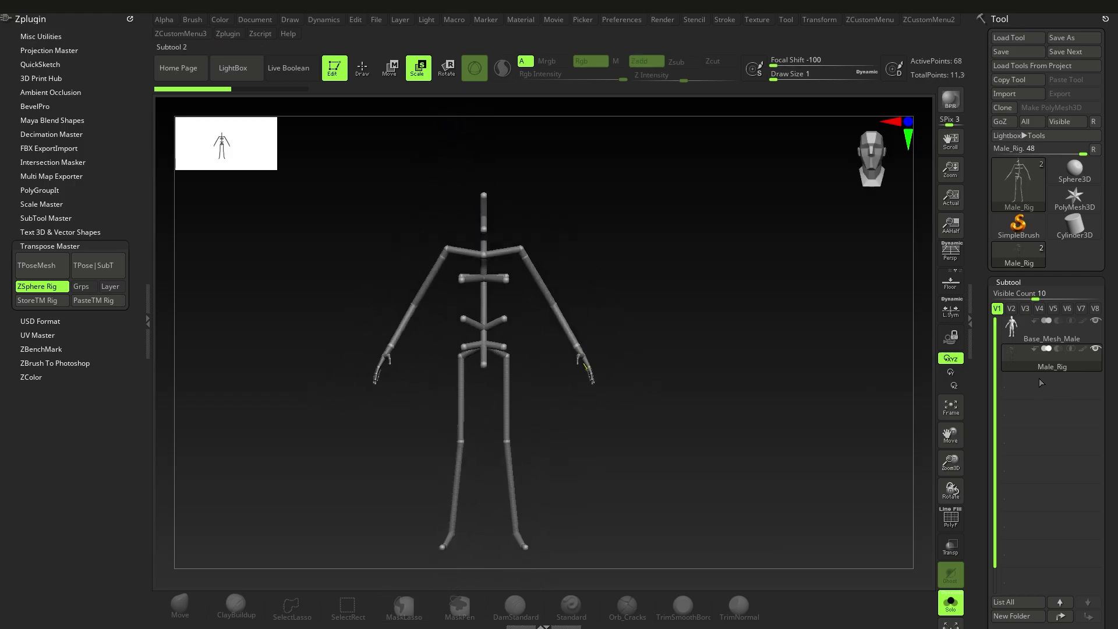
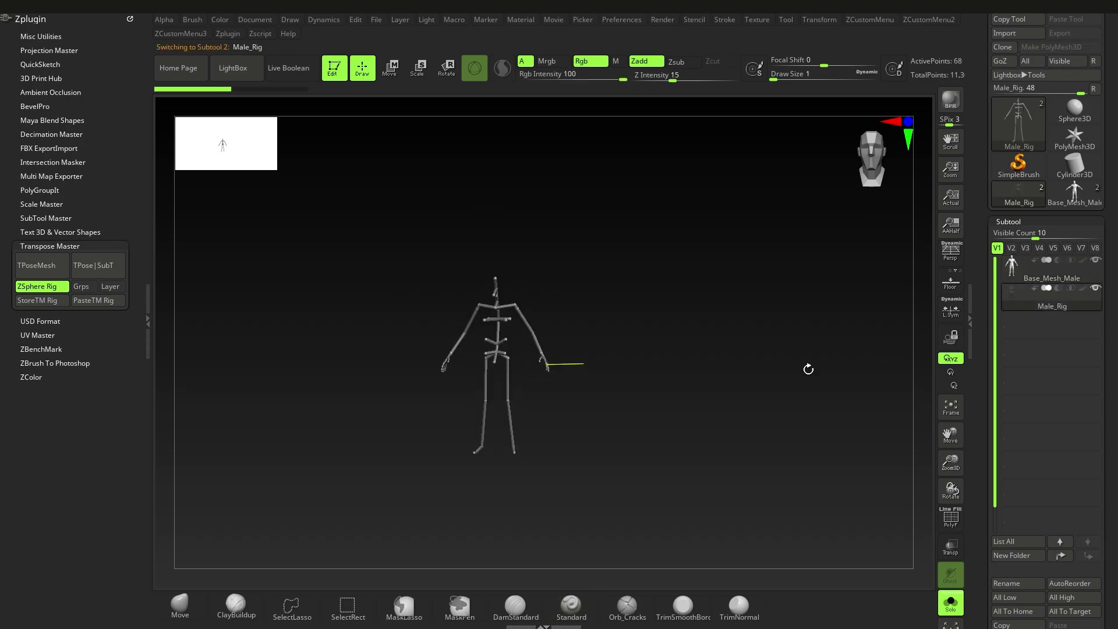
Switch to the muscular Base_Mesh_Male tool and insert Male_Rig as a subtool beneath its body mesh
{"action": "left_click", "coordinate": [1073, 205]}
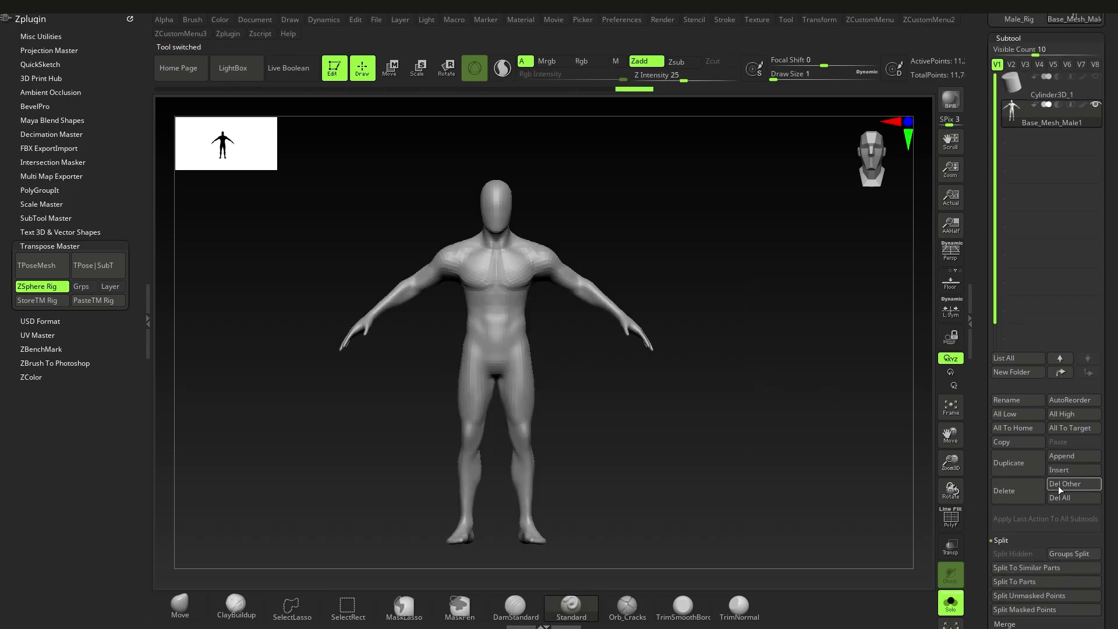
{"action": "left_click", "coordinate": [1059, 470]}
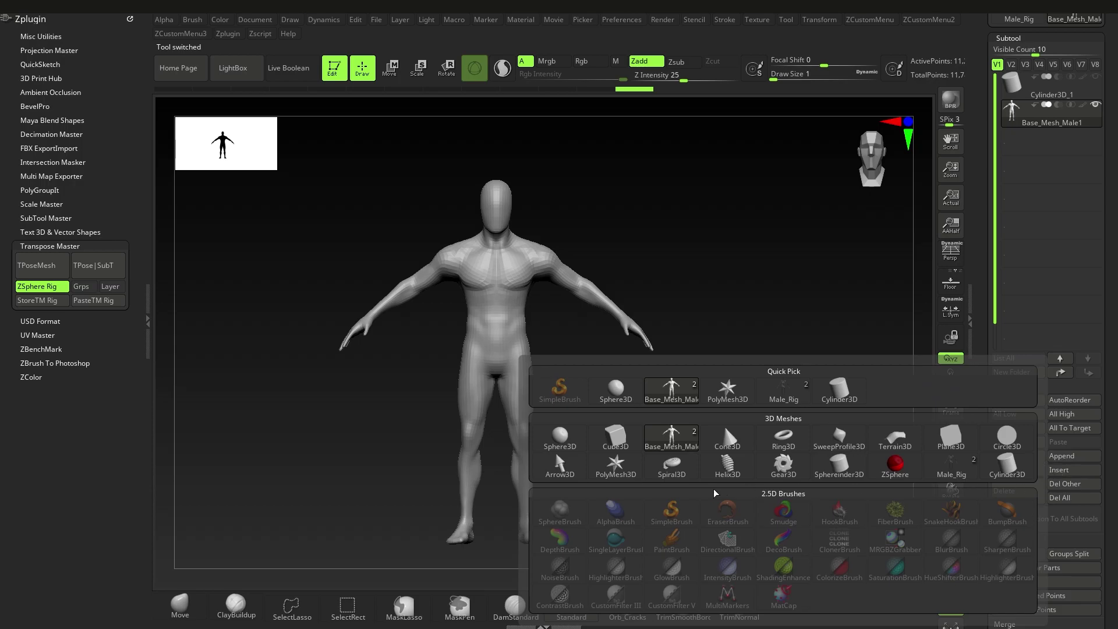
{"action": "left_click", "coordinate": [783, 389]}
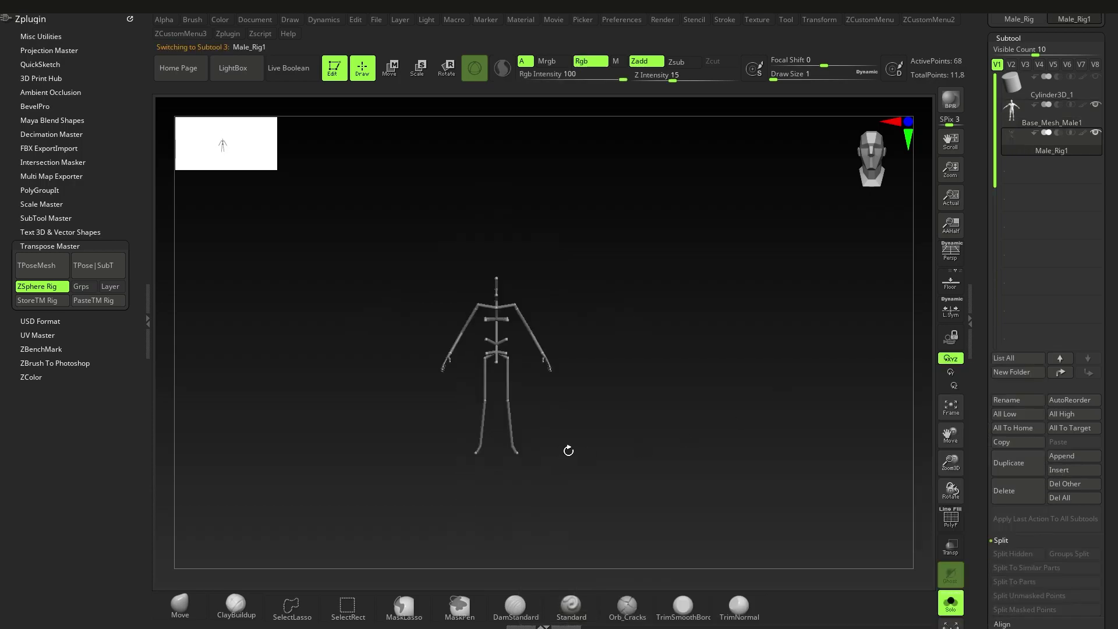
Turn off Solo and show the inserted rig together with the full body from the front
{"action": "left_click", "coordinate": [958, 606]}
{"action": "right_click_drag", "start_coordinate": [563, 386], "coordinate": [566, 395], "text": "ctrl"}
{"action": "right_click_drag", "start_coordinate": [566, 395], "coordinate": [621, 389], "text": "shift"}
{"action": "right_click_drag", "start_coordinate": [564, 450], "coordinate": [553, 403], "text": "alt"}
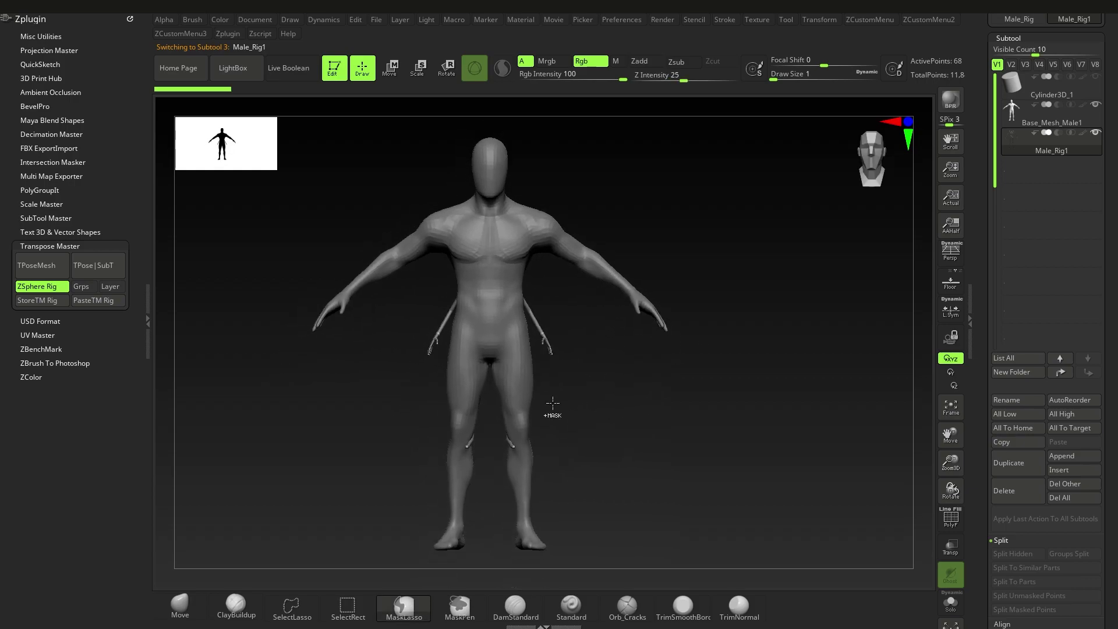
Turn on ghosted transparency to reveal Male_Rig inside the body mesh, with Move mode active
{"action": "key", "text": "w"}
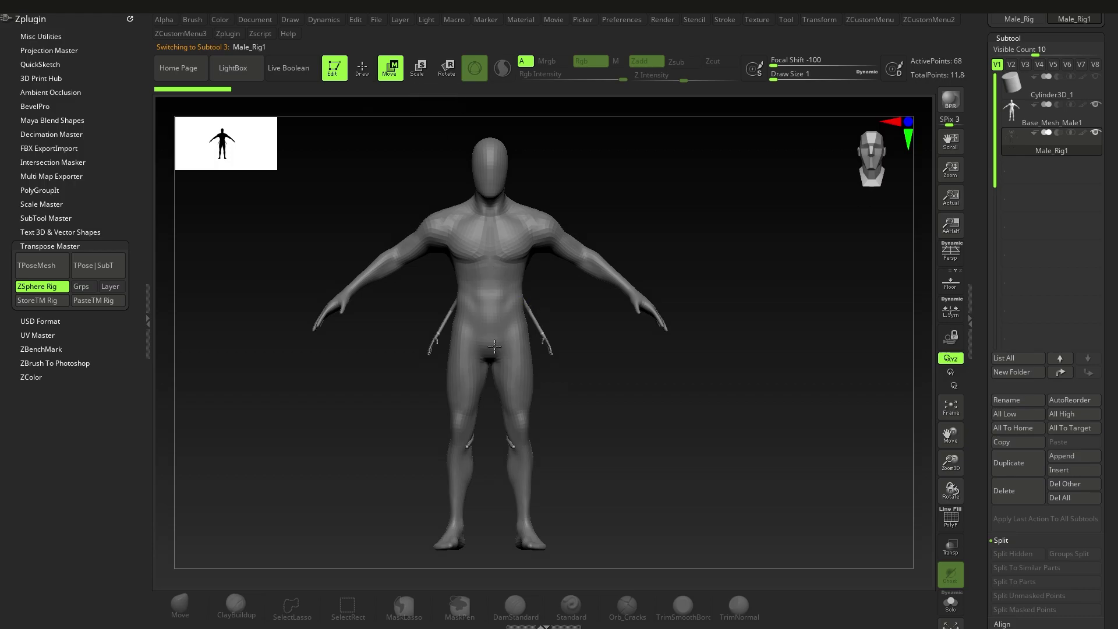
{"action": "left_click_drag", "start_coordinate": [1113, 557], "coordinate": [1114, 474]}
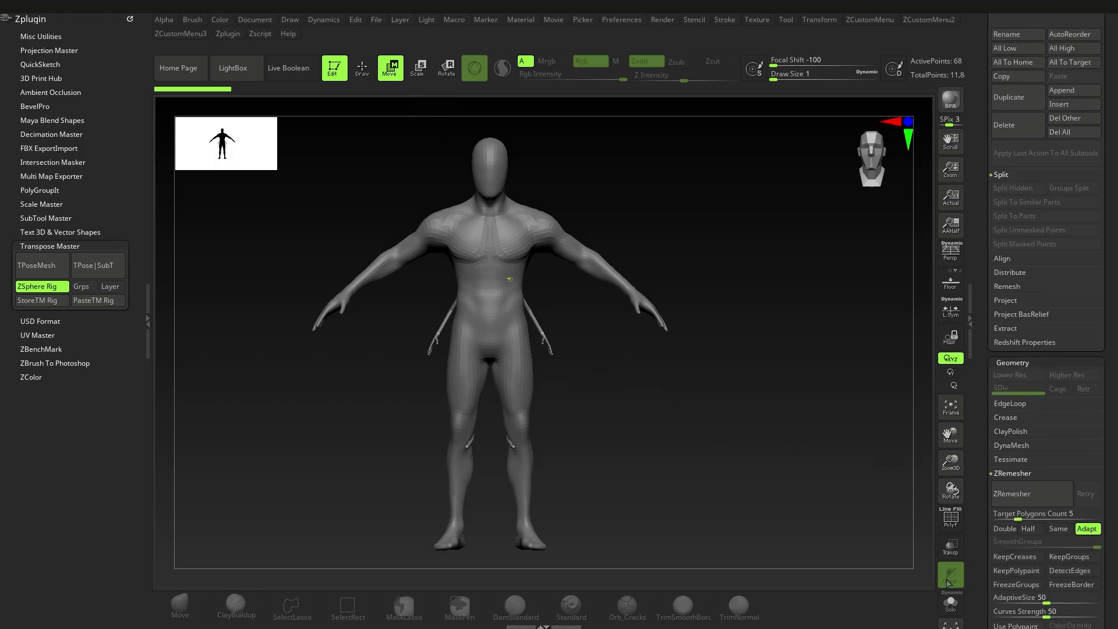
{"action": "left_click", "coordinate": [951, 548]}
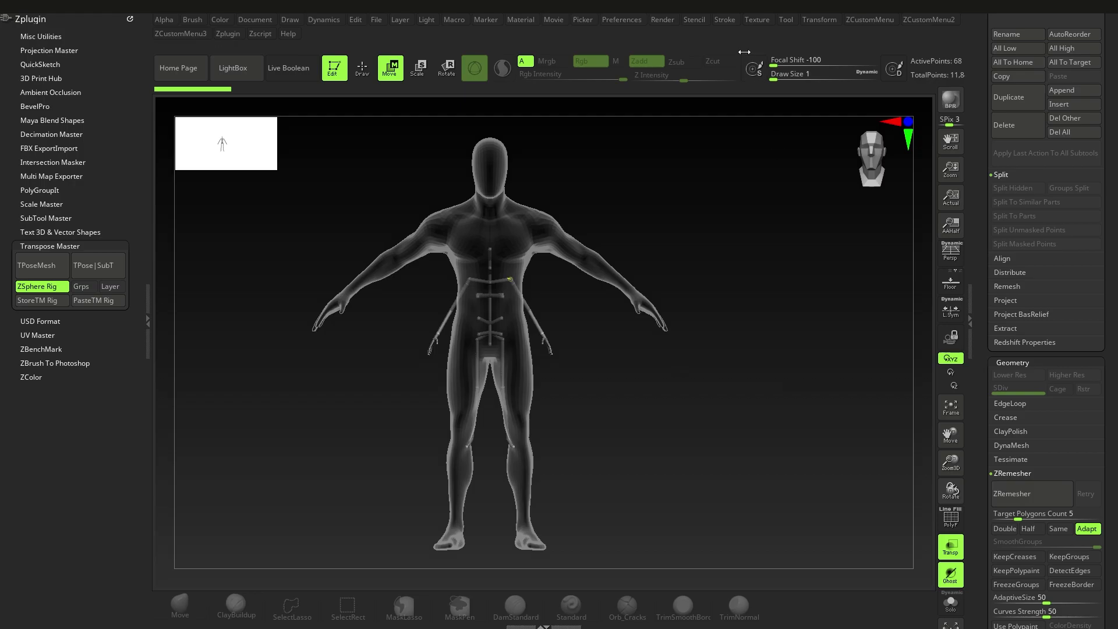
{"action": "left_click", "coordinate": [819, 21]}
{"action": "left_click_drag", "start_coordinate": [773, 374], "coordinate": [774, 361], "text": "alt"}
Enlarge Male_Rig with the Size deformation until its torso and legs roughly match the body's proportions
{"action": "left_click_drag", "start_coordinate": [1106, 465], "coordinate": [1104, 400]}
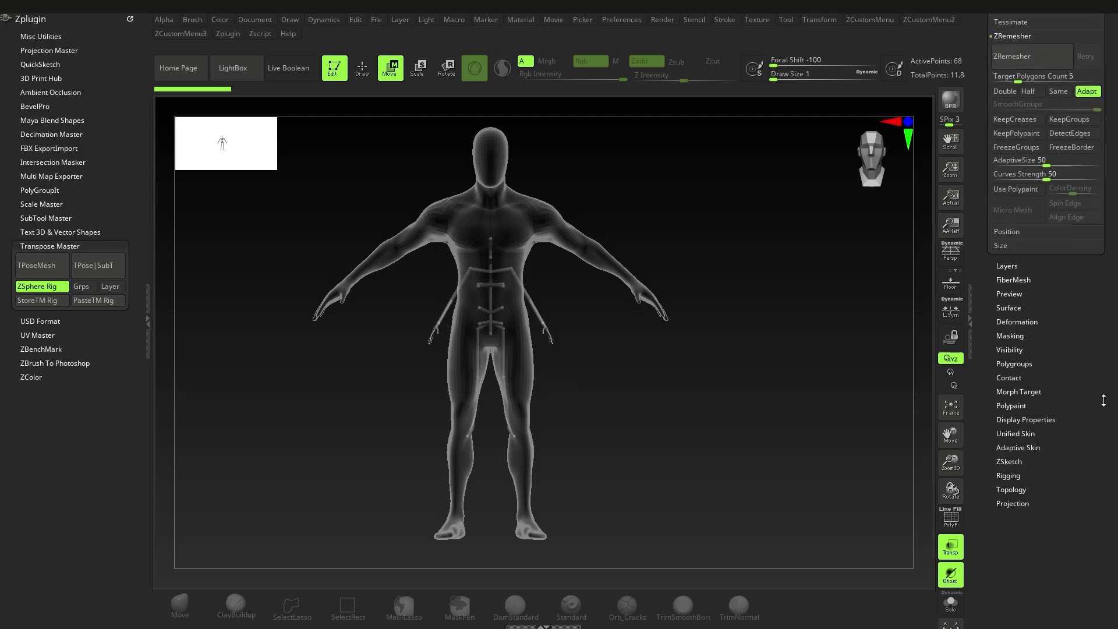
{"action": "left_click", "coordinate": [1017, 321]}
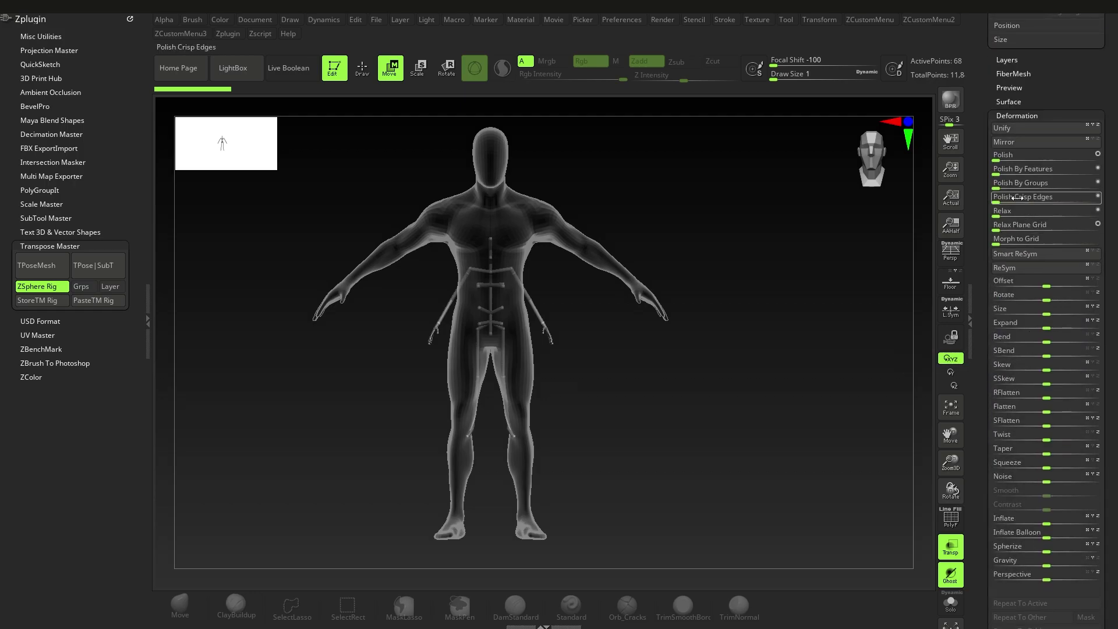
{"action": "left_click_drag", "start_coordinate": [1043, 306], "coordinate": [1098, 322]}
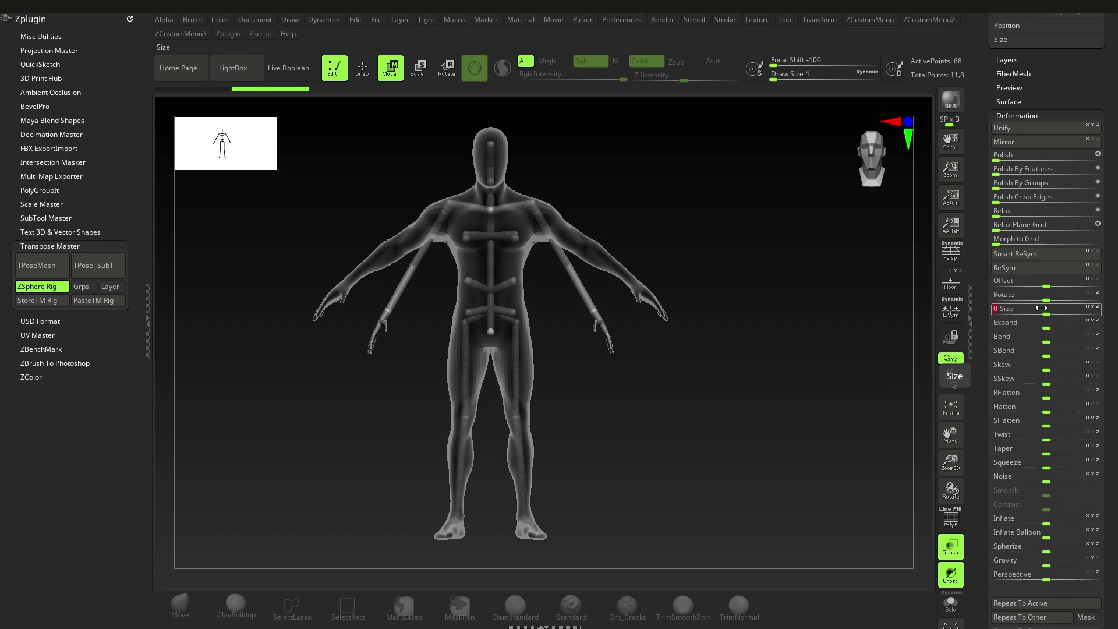
{"action": "left_click_drag", "start_coordinate": [1047, 298], "coordinate": [1055, 302]}
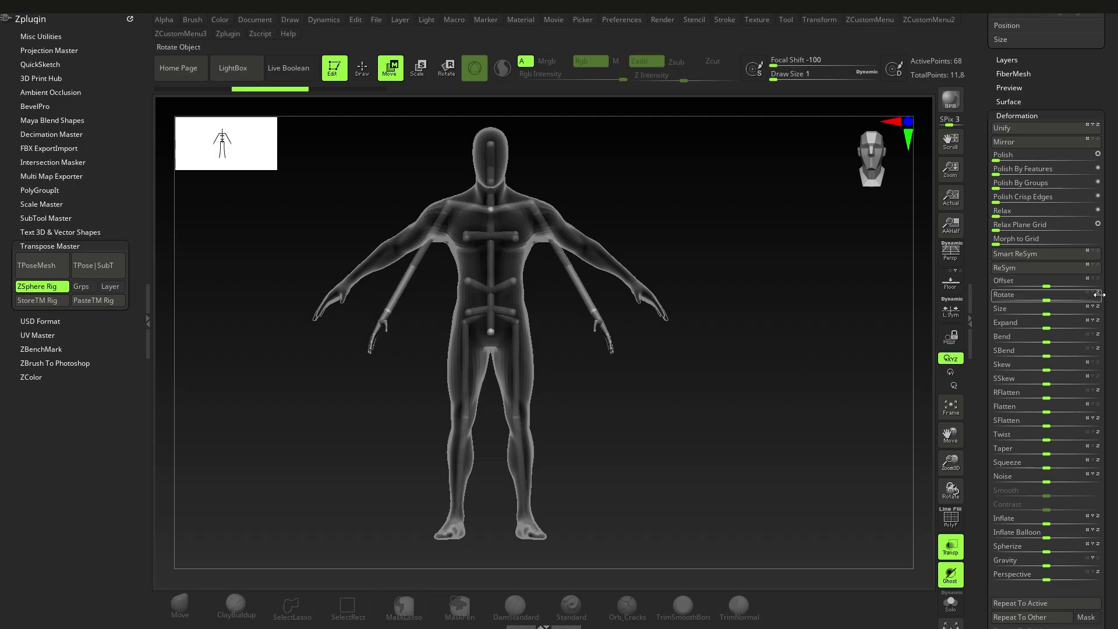
Rotate the rig's arms outward at the shoulders so they follow the direction of the body's arms
{"action": "left_click_drag", "start_coordinate": [579, 331], "coordinate": [527, 186], "text": "alt"}
{"action": "scroll", "coordinate": [527, 185], "scroll_direction": "down", "scroll_amount": 3}
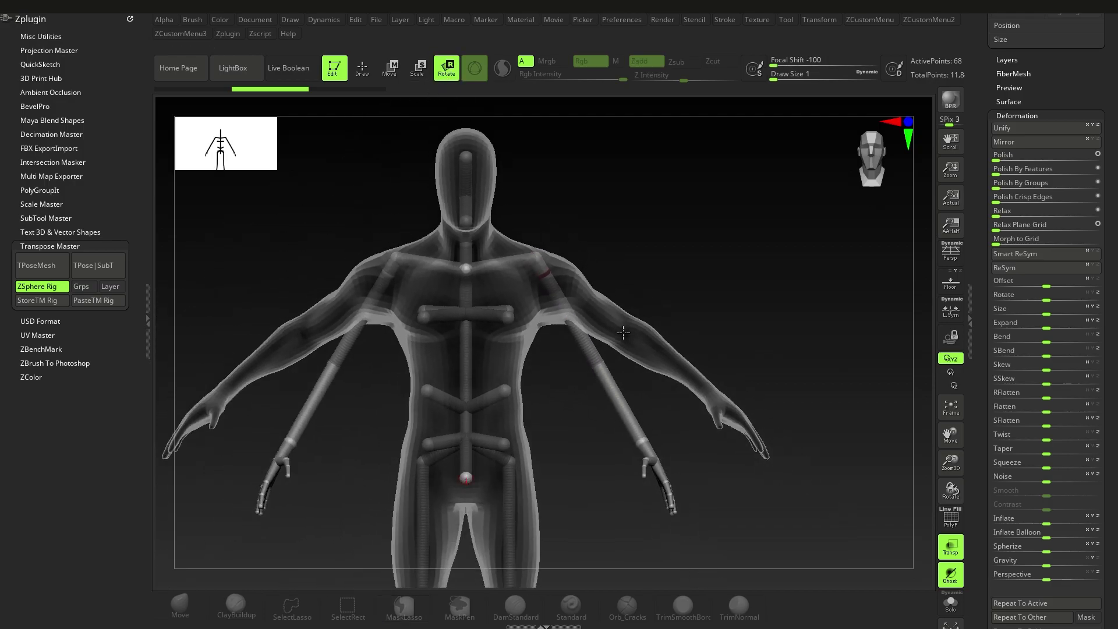
{"action": "left_click_drag", "start_coordinate": [589, 342], "coordinate": [615, 310]}
{"action": "right_click_drag", "start_coordinate": [631, 331], "coordinate": [577, 318]}
{"action": "right_click_drag", "start_coordinate": [576, 317], "coordinate": [585, 349], "text": "ctrl"}
{"action": "right_click_drag", "start_coordinate": [585, 349], "coordinate": [659, 465], "text": "shift"}
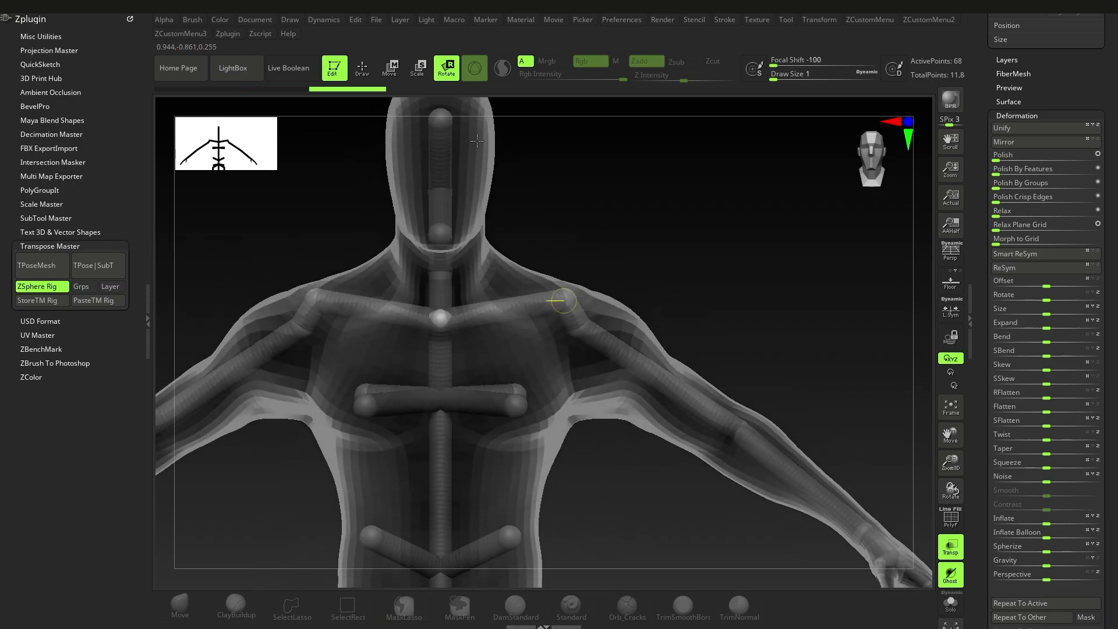
Switch to Move mode and position the rig's shoulder ZSpheres inside the body's shoulders as seen from the side
{"action": "left_click", "coordinate": [393, 72]}
{"action": "right_click_drag", "start_coordinate": [658, 280], "coordinate": [541, 326]}
{"action": "right_click_drag", "start_coordinate": [618, 225], "coordinate": [589, 195]}
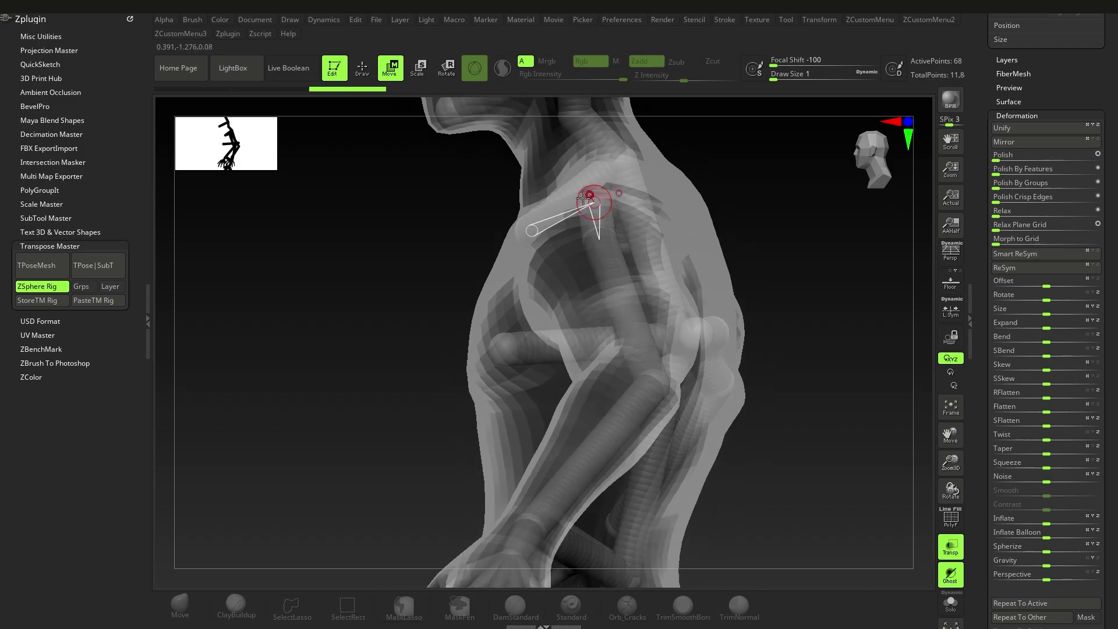
{"action": "left_click_drag", "start_coordinate": [583, 198], "coordinate": [589, 199]}
{"action": "right_click_drag", "start_coordinate": [589, 199], "coordinate": [612, 299], "text": "shift"}
{"action": "right_click_drag", "start_coordinate": [611, 299], "coordinate": [588, 227]}
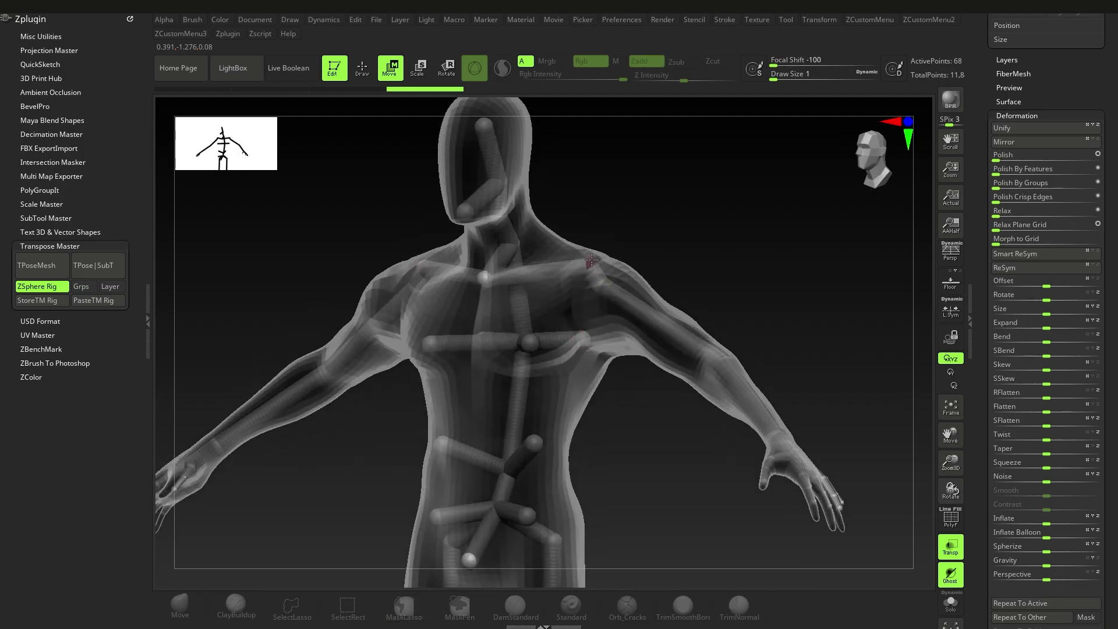
Fine-tune the shoulder and upper-arm ZSpheres so the arm chains sit centred in the body mesh
{"action": "left_click_drag", "start_coordinate": [593, 257], "coordinate": [595, 262]}
{"action": "right_click_drag", "start_coordinate": [595, 262], "coordinate": [530, 271]}
{"action": "right_click_drag", "start_coordinate": [606, 268], "coordinate": [683, 257]}
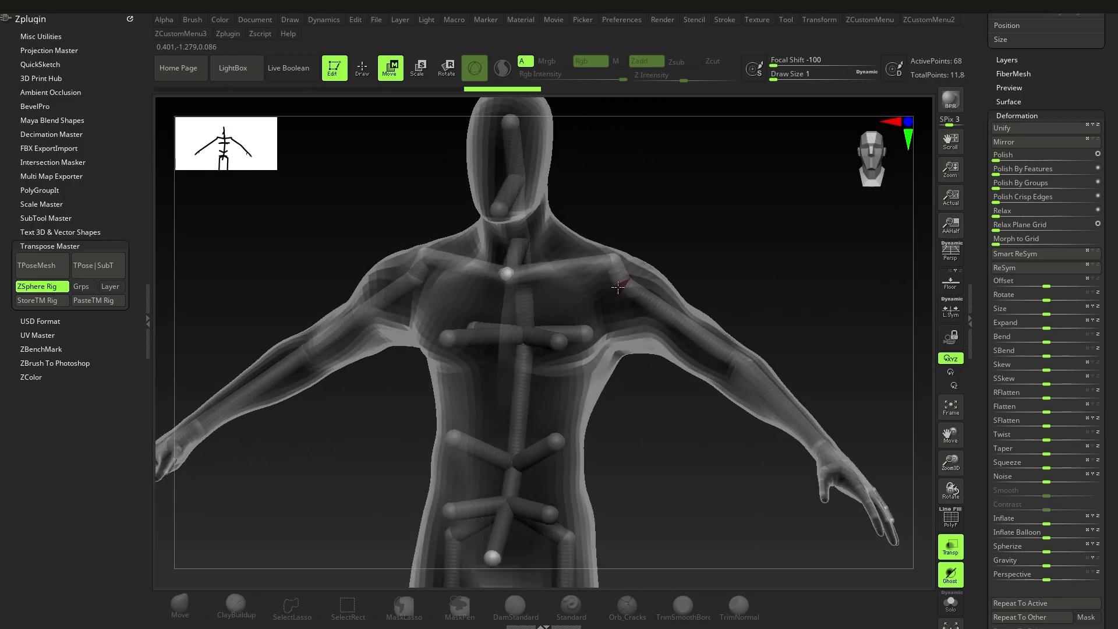
{"action": "left_click_drag", "start_coordinate": [614, 288], "coordinate": [620, 285]}
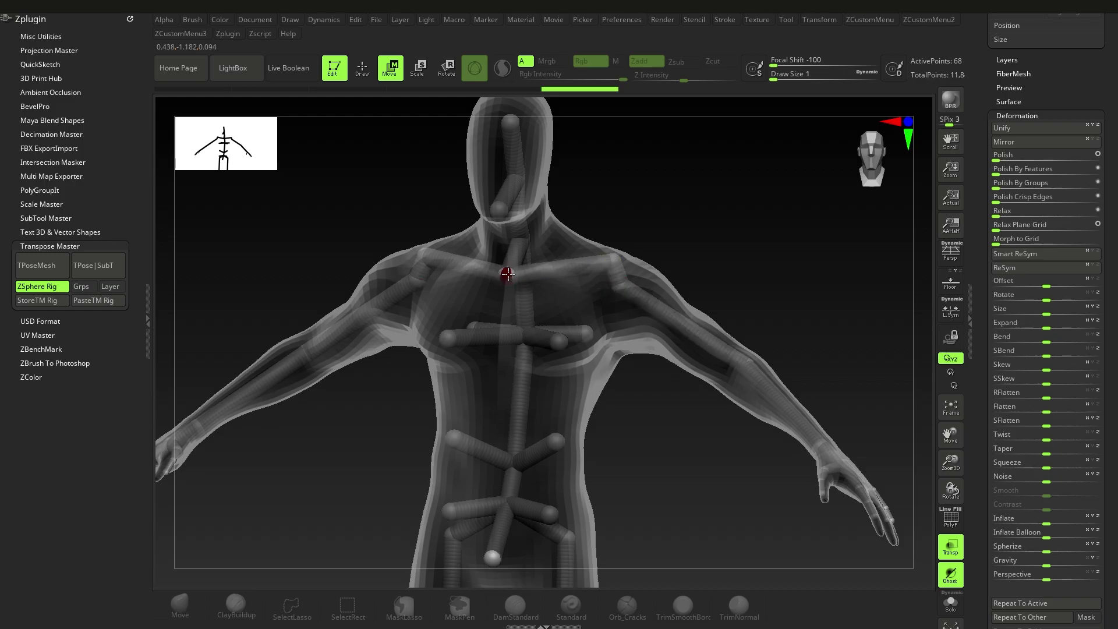
Adjust the ZSpheres at the base of the neck and in the head to fit inside the body mesh
{"action": "left_click_drag", "start_coordinate": [508, 274], "coordinate": [508, 272]}
{"action": "right_click_drag", "start_coordinate": [507, 273], "coordinate": [480, 262]}
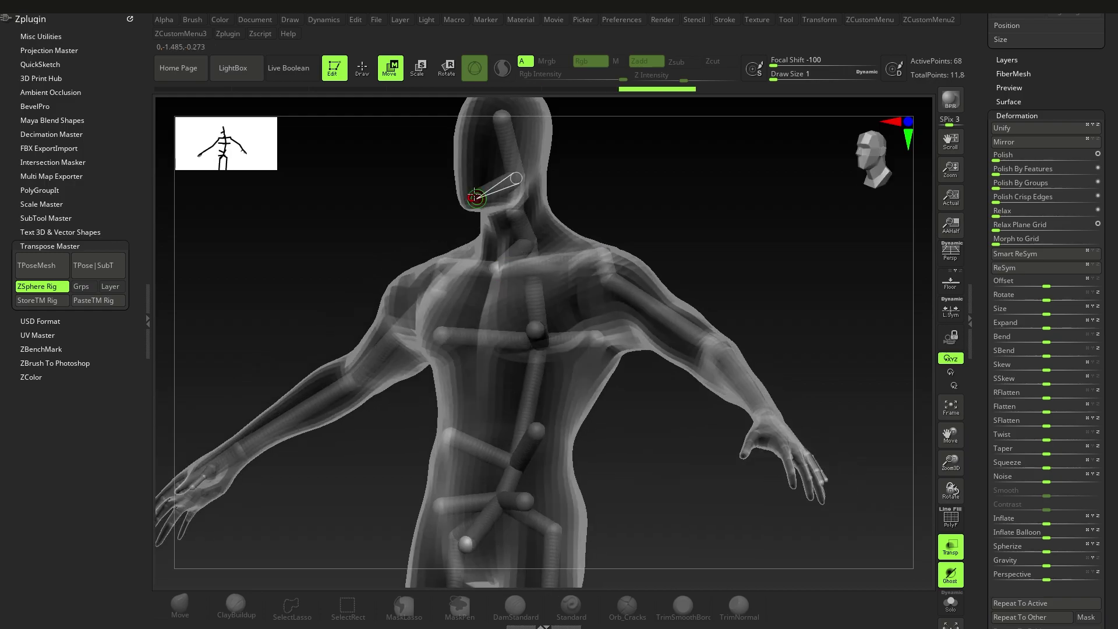
{"action": "left_click_drag", "start_coordinate": [502, 117], "coordinate": [499, 119]}
{"action": "right_click_drag", "start_coordinate": [499, 119], "coordinate": [443, 125]}
{"action": "left_click_drag", "start_coordinate": [499, 116], "coordinate": [496, 118]}
{"action": "right_click_drag", "start_coordinate": [629, 233], "coordinate": [574, 291]}
{"action": "left_click_drag", "start_coordinate": [516, 271], "coordinate": [521, 269]}
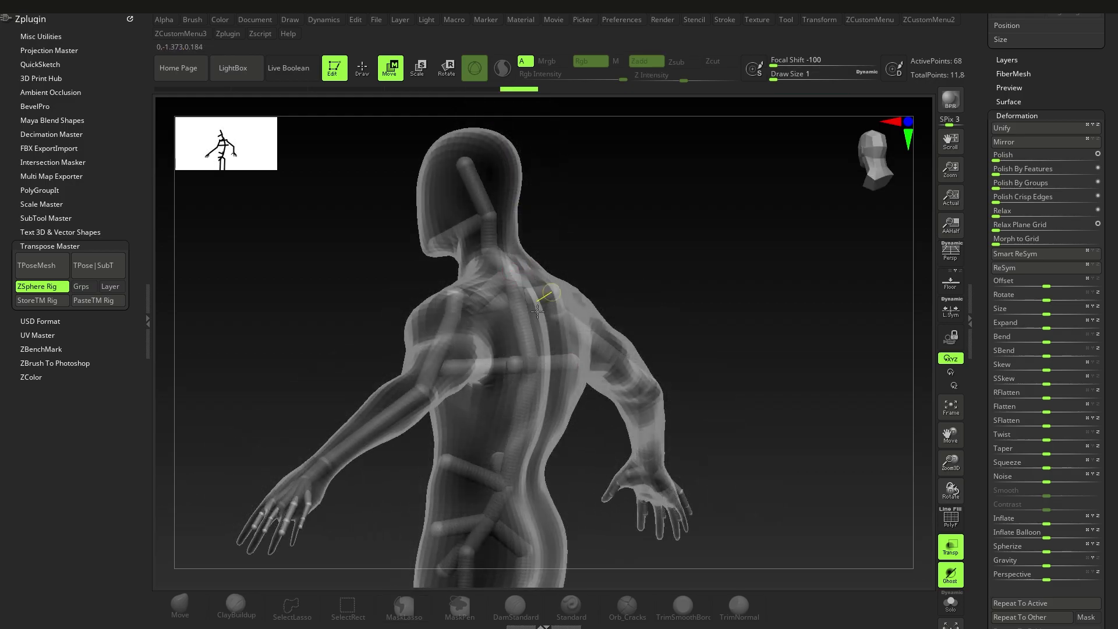
Try repositioning the chest ZSpheres, undo the changes, and check the chest and back from several angles
{"action": "mouse_move", "coordinate": [549, 294]}
{"action": "right_mouse_down"}
{"action": "mouse_move", "coordinate": [517, 285]}
{"action": "mouse_move", "coordinate": [542, 315]}
{"action": "mouse_move", "coordinate": [512, 305]}
{"action": "mouse_move", "coordinate": [571, 359]}
{"action": "mouse_move", "coordinate": [528, 309]}
{"action": "mouse_move", "coordinate": [539, 321]}
{"action": "mouse_move", "coordinate": [489, 309]}
{"action": "right_mouse_up"}
{"action": "key", "text": "ctrl+z"}
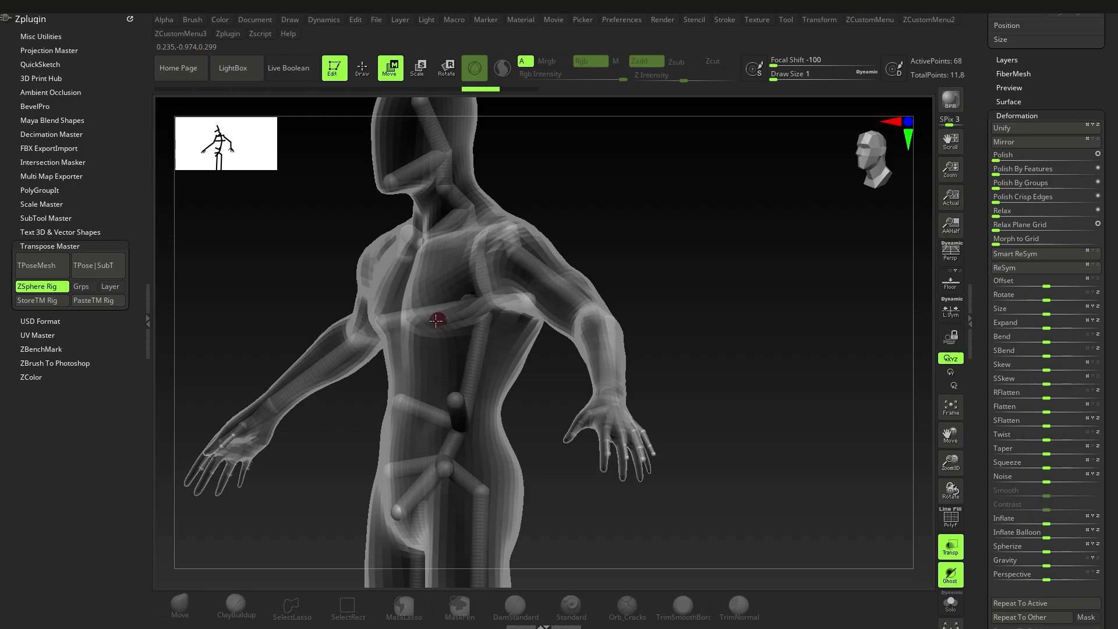
{"action": "left_click_drag", "start_coordinate": [437, 315], "coordinate": [433, 322]}
{"action": "key", "text": "ctrl+z"}
{"action": "right_click_drag", "start_coordinate": [432, 324], "coordinate": [373, 329]}
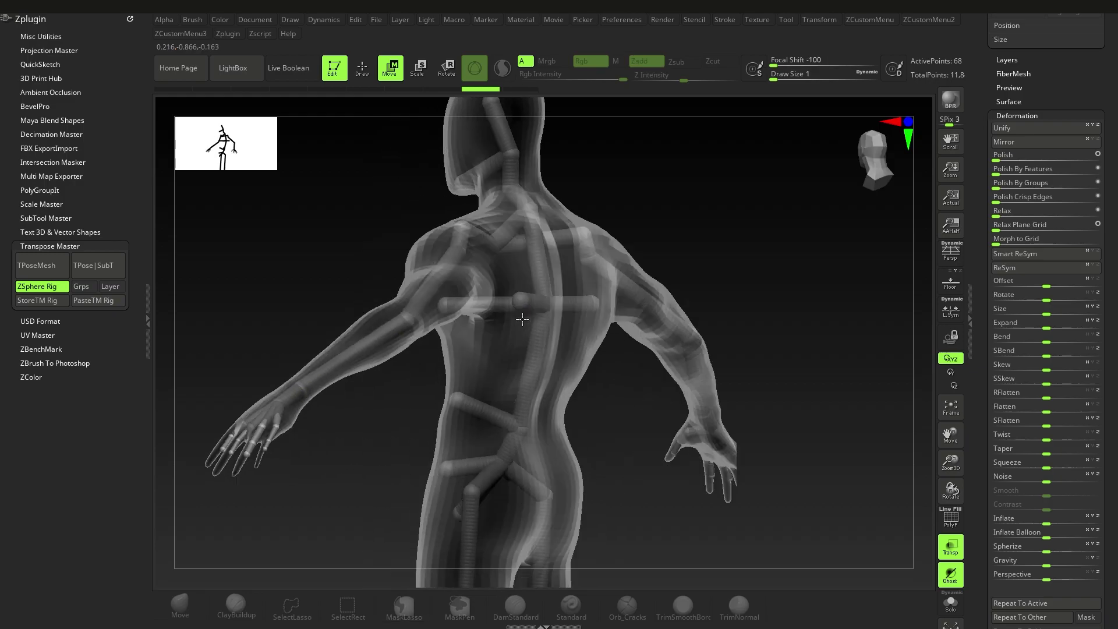
{"action": "right_click_drag", "start_coordinate": [522, 319], "coordinate": [498, 281]}
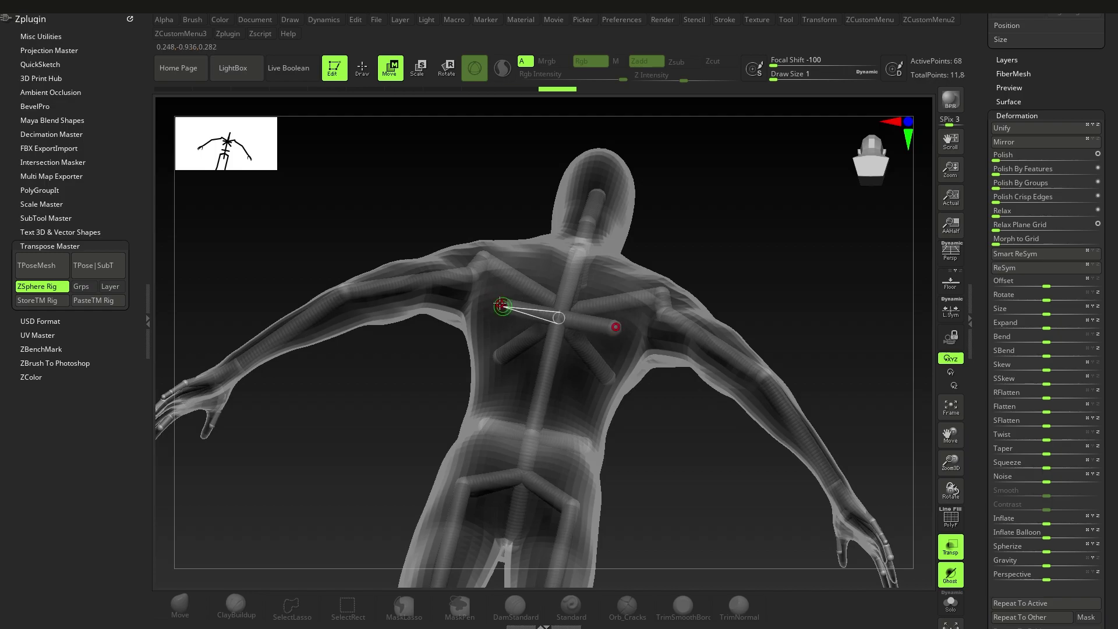
{"action": "right_click_drag", "start_coordinate": [500, 305], "coordinate": [573, 305]}
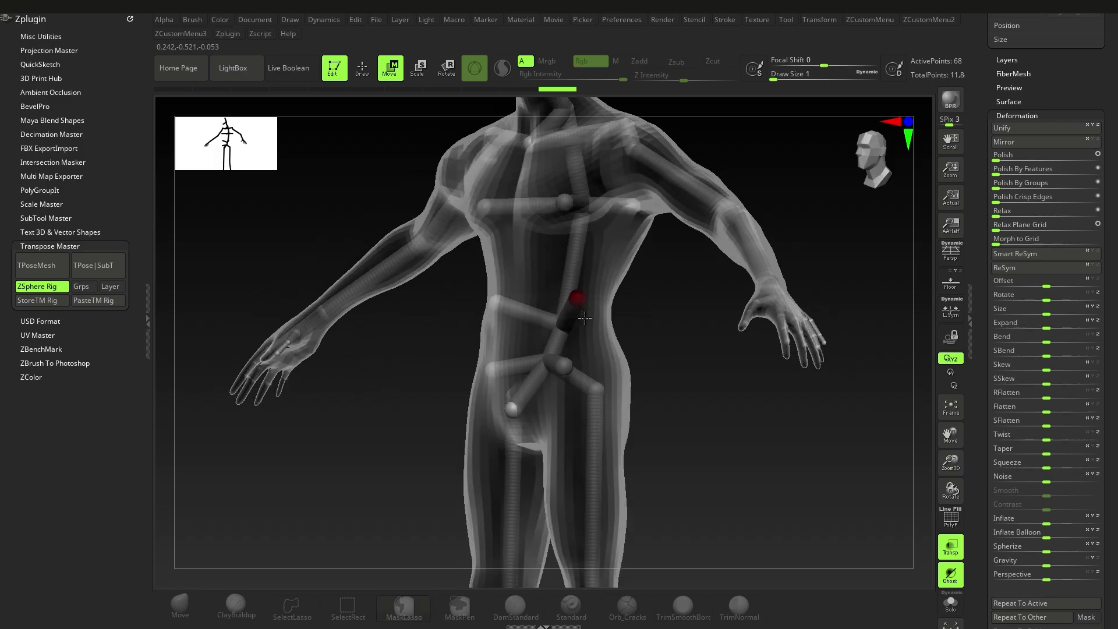
Adjust the position of the rig's crotch ZSphere within the body's pelvis
{"action": "right_click_drag", "start_coordinate": [555, 403], "coordinate": [520, 389]}
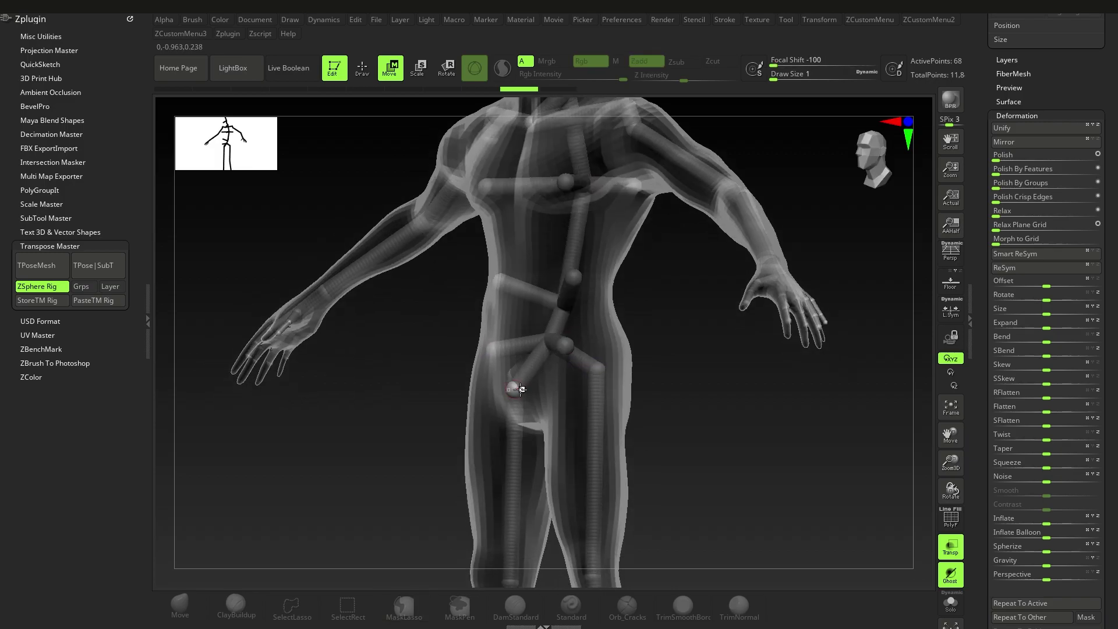
{"action": "left_click_drag", "start_coordinate": [517, 400], "coordinate": [512, 381]}
{"action": "right_click_drag", "start_coordinate": [540, 396], "coordinate": [538, 373], "text": "alt"}
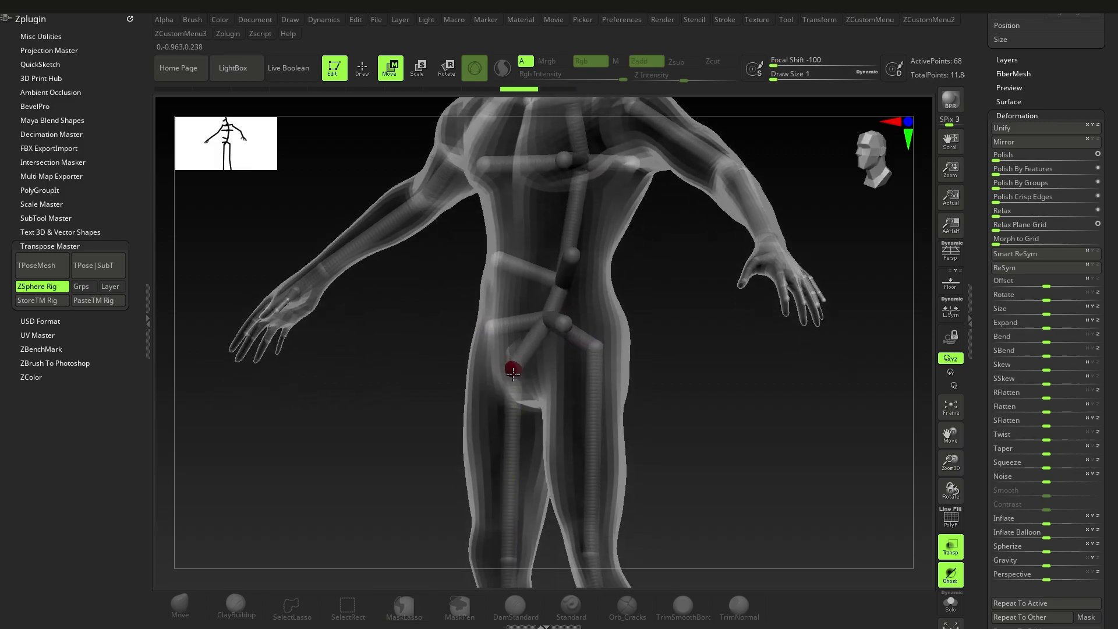
Examine how the rig's hips, legs, hand and forearm fit inside the body mesh from several angles
{"action": "right_click_drag", "start_coordinate": [575, 195], "coordinate": [517, 204]}
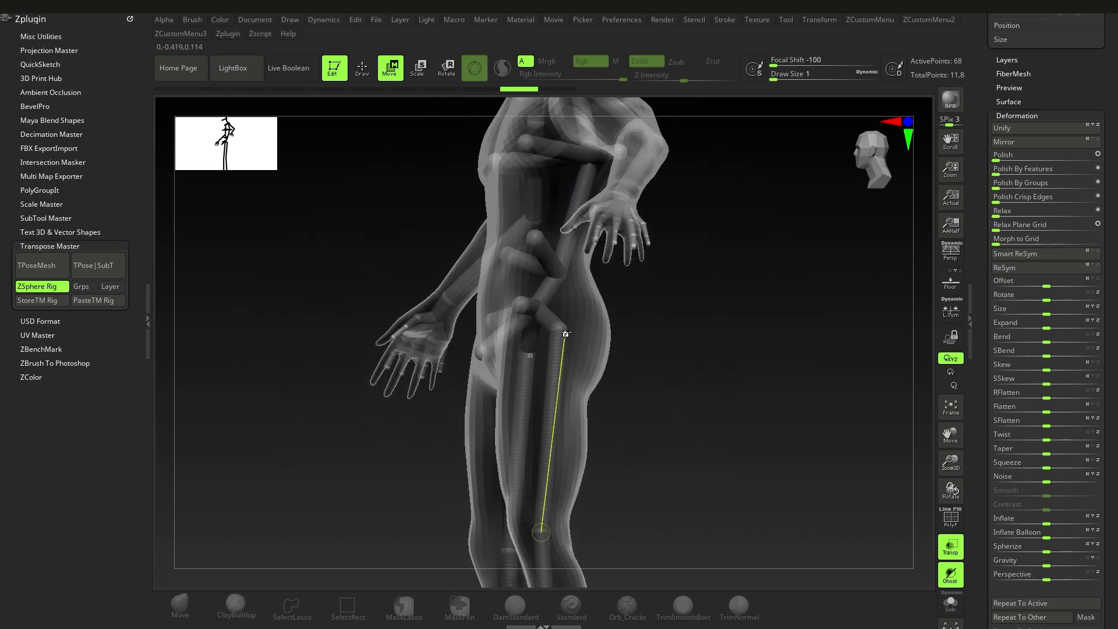
{"action": "right_click_drag", "start_coordinate": [568, 326], "coordinate": [603, 328]}
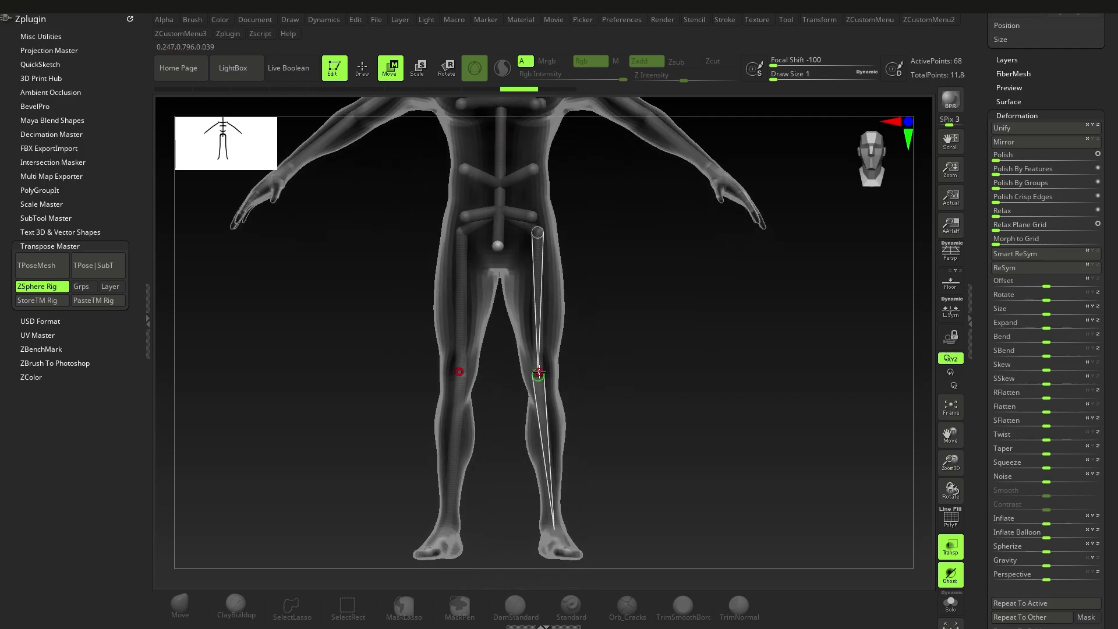
{"action": "right_click_drag", "start_coordinate": [553, 535], "coordinate": [614, 300]}
{"action": "right_click_drag", "start_coordinate": [614, 299], "coordinate": [609, 365], "text": "alt"}
{"action": "right_click_drag", "start_coordinate": [610, 365], "coordinate": [606, 417]}
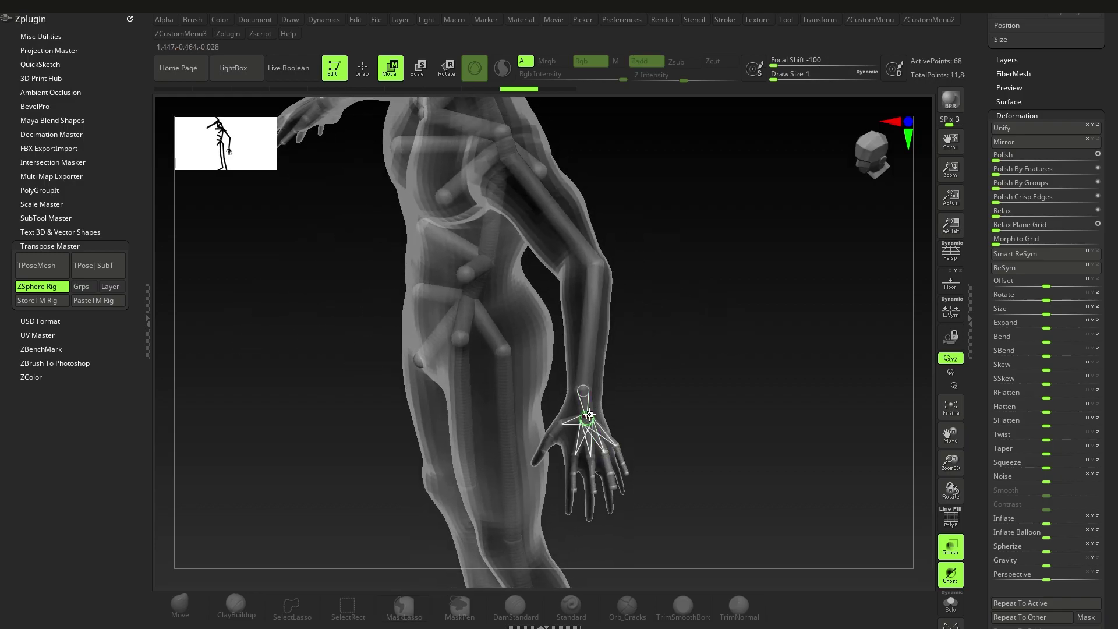
{"action": "left_click", "coordinate": [584, 390]}
{"action": "right_click_drag", "start_coordinate": [600, 288], "coordinate": [600, 307]}
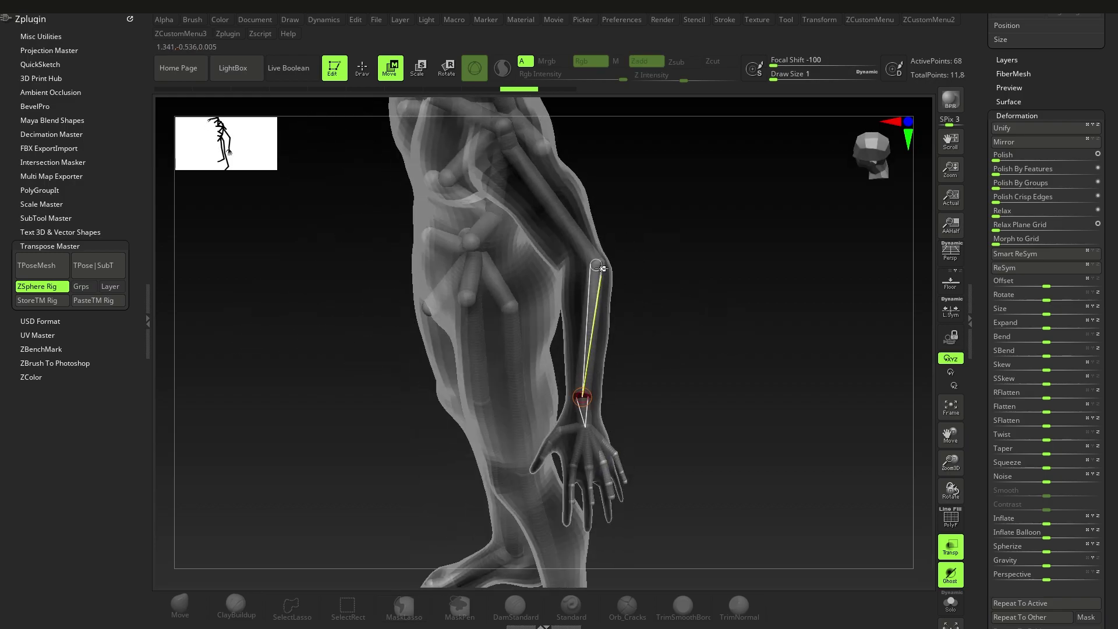
{"action": "right_click_drag", "start_coordinate": [605, 262], "coordinate": [551, 316]}
{"action": "right_click_drag", "start_coordinate": [550, 316], "coordinate": [646, 332], "text": "alt"}
{"action": "right_click_drag", "start_coordinate": [646, 332], "coordinate": [632, 274], "text": "ctrl"}
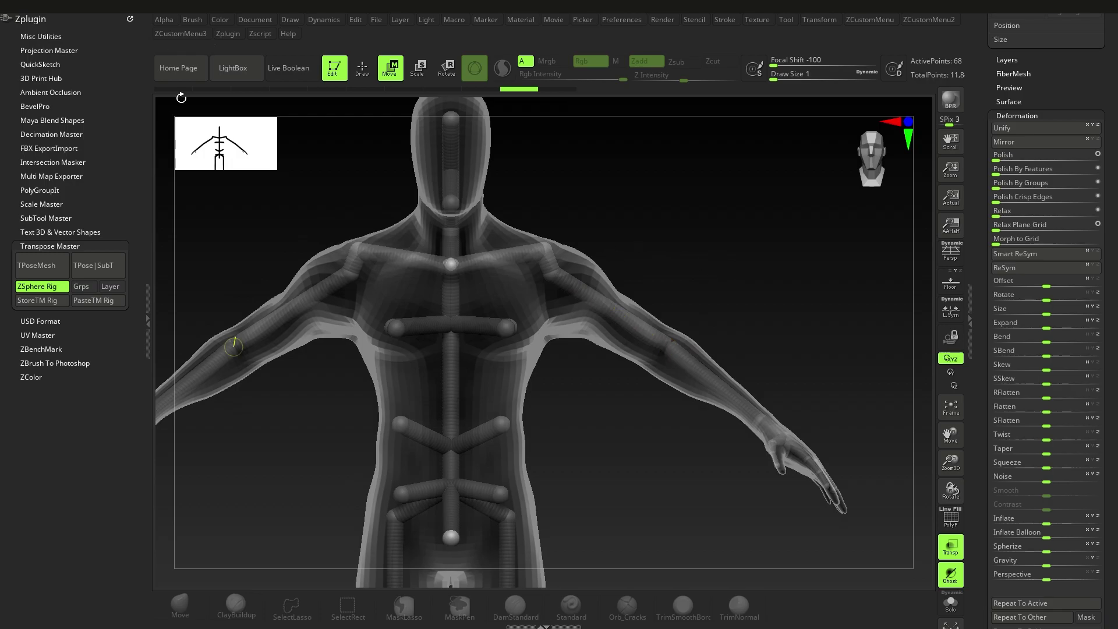
Try adding extra ZSpheres along the upper arm in Draw mode, and undo the additions
{"action": "left_click", "coordinate": [367, 76]}
{"action": "right_click_drag", "start_coordinate": [571, 274], "coordinate": [524, 269]}
{"action": "right_click_drag", "start_coordinate": [524, 269], "coordinate": [559, 273], "text": "ctrl"}
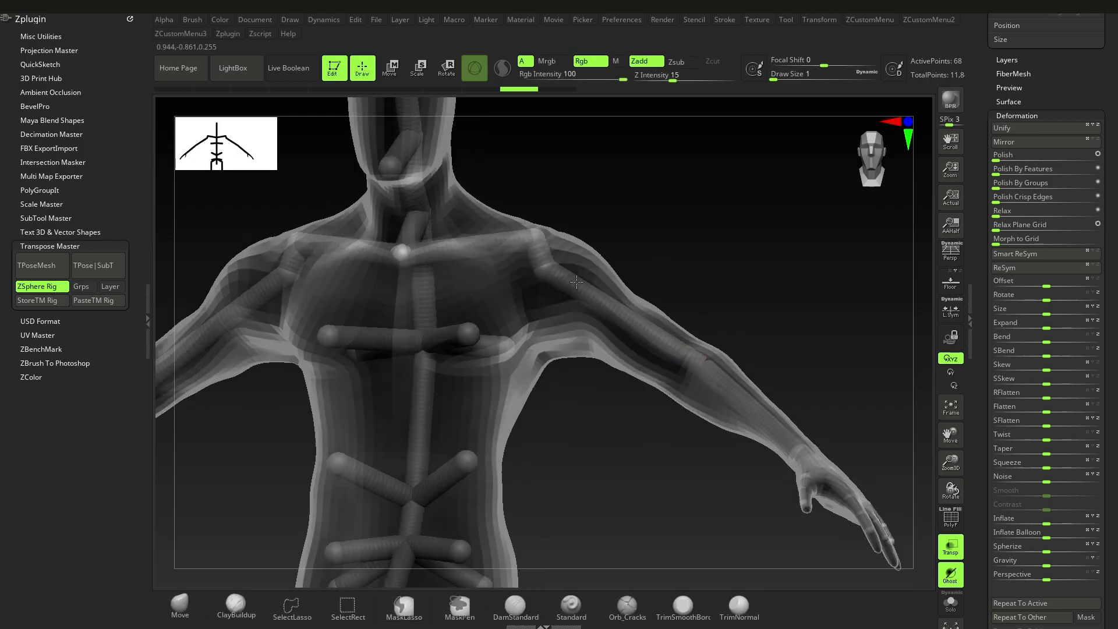
{"action": "left_click", "coordinate": [558, 276]}
{"action": "left_click", "coordinate": [587, 294]}
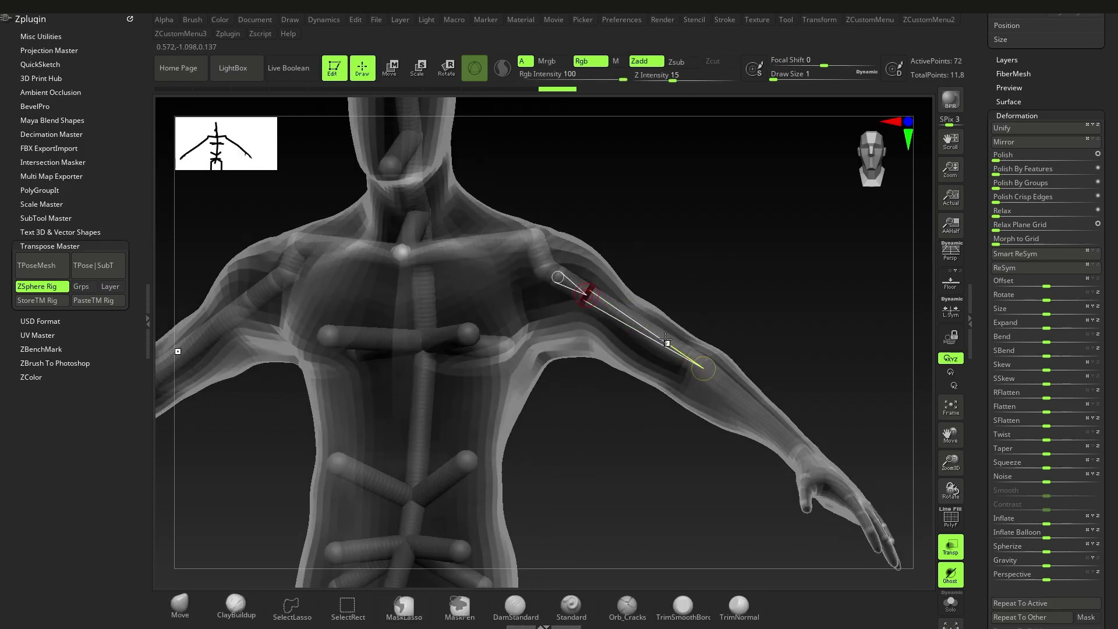
{"action": "left_click", "coordinate": [649, 333]}
{"action": "left_click", "coordinate": [691, 352]}
{"action": "key", "text": "ctrl+z"}
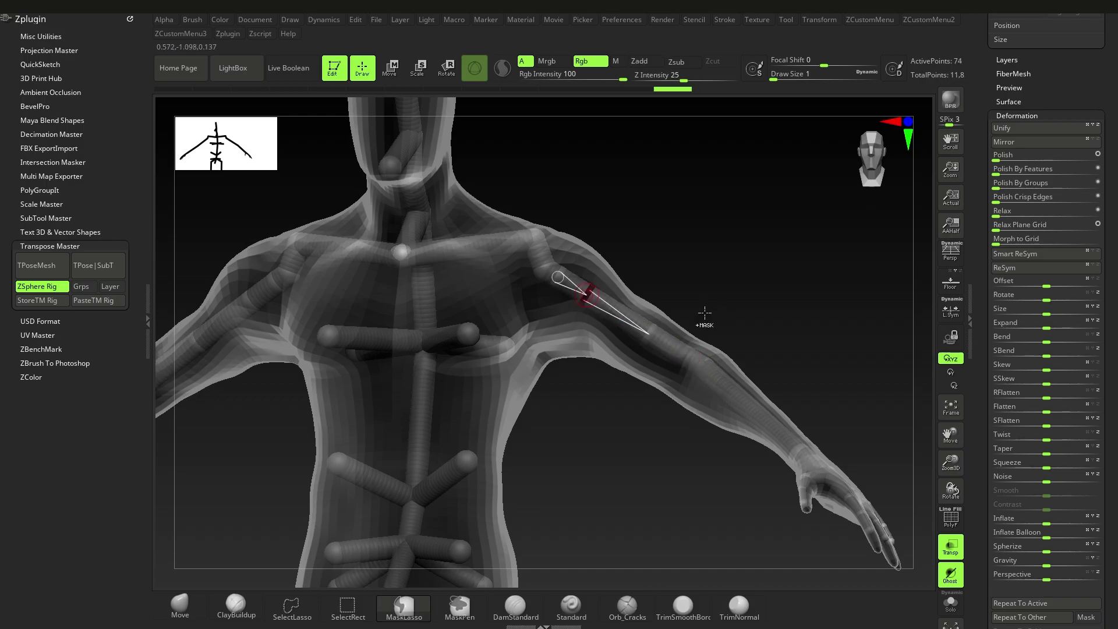
{"action": "key", "text": "ctrl+z"}
{"action": "key", "text": "ctrl+z"}
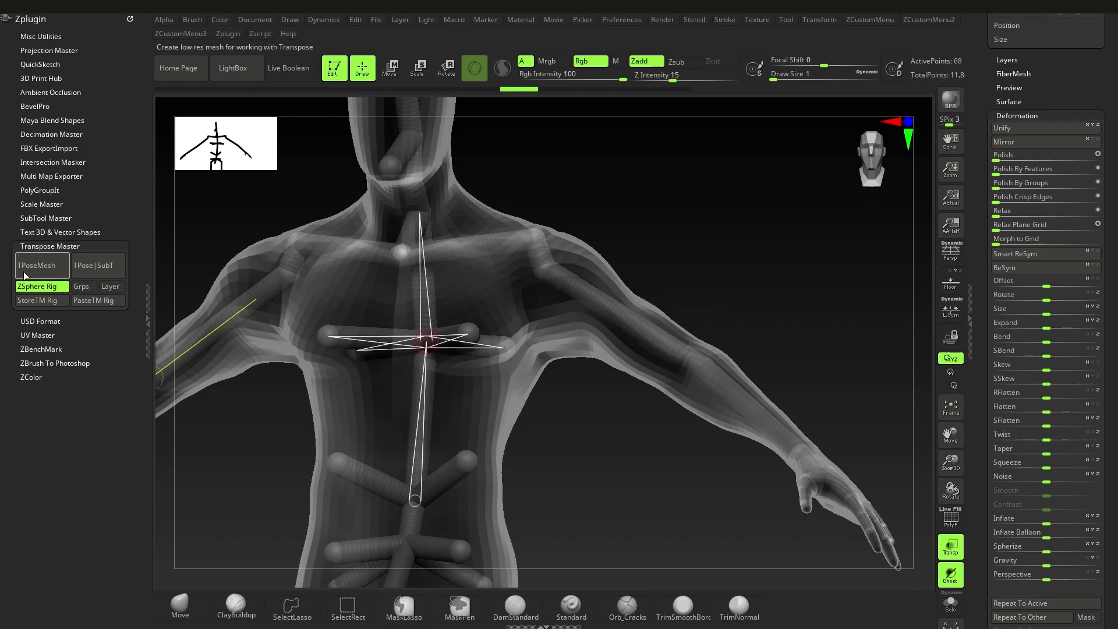
{"action": "left_click", "coordinate": [33, 273]}
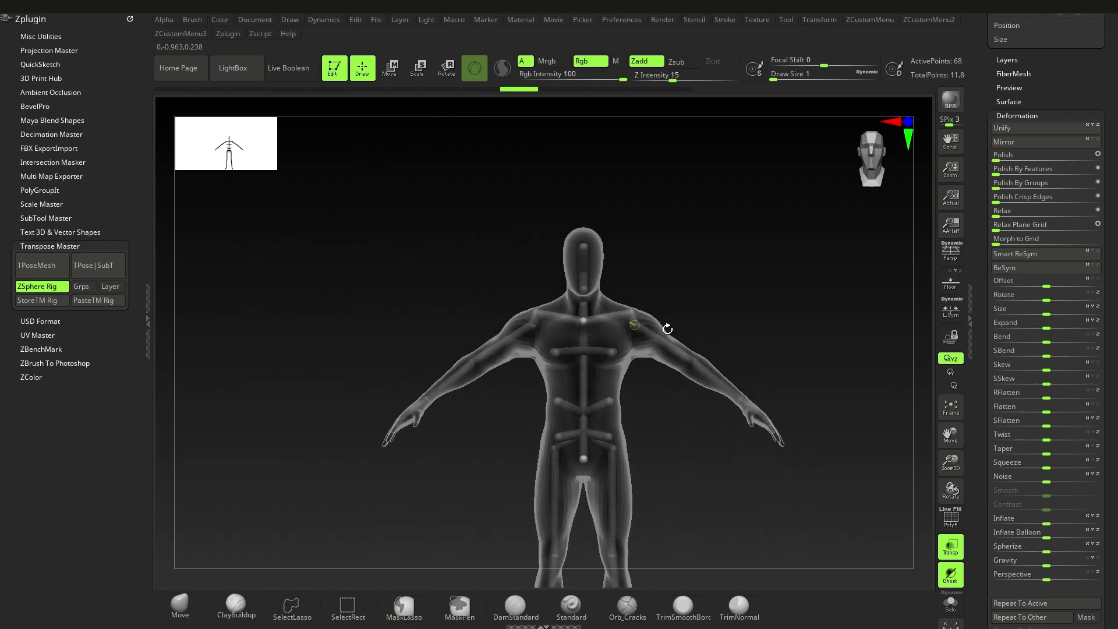